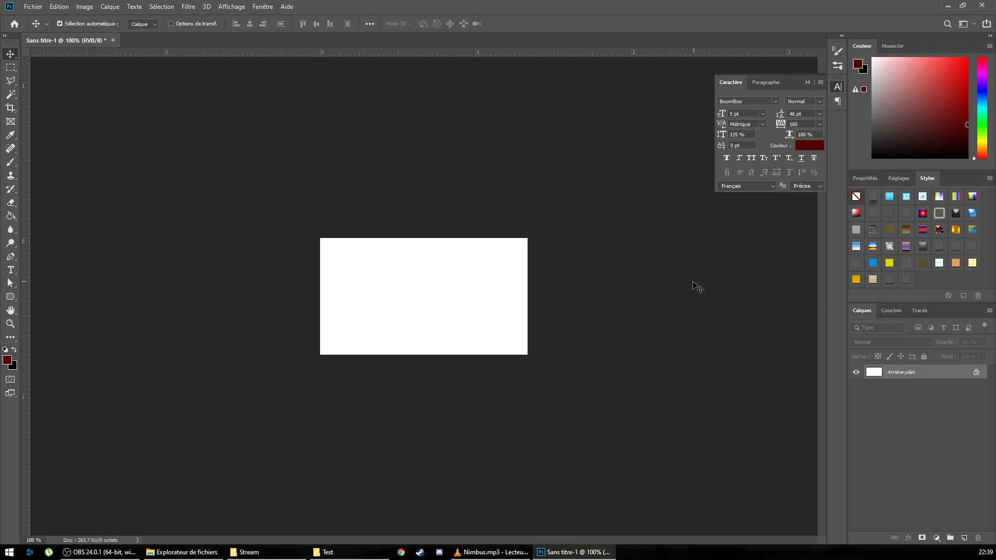
Bring YouTube_logo_(2013-2015).png from the desktop's Test folder into the open Sans titre-1 document in Photoshop
click(946, 7)
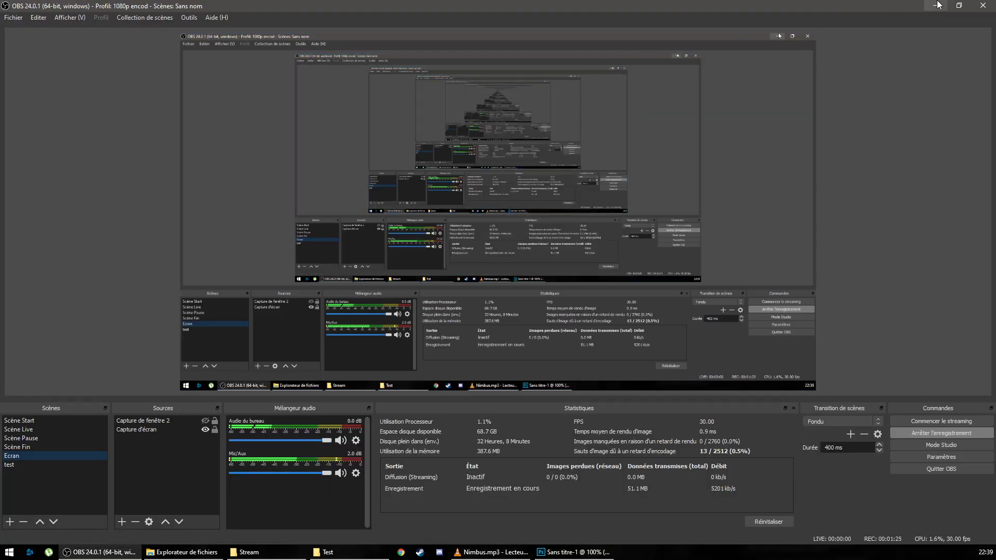
click(939, 5)
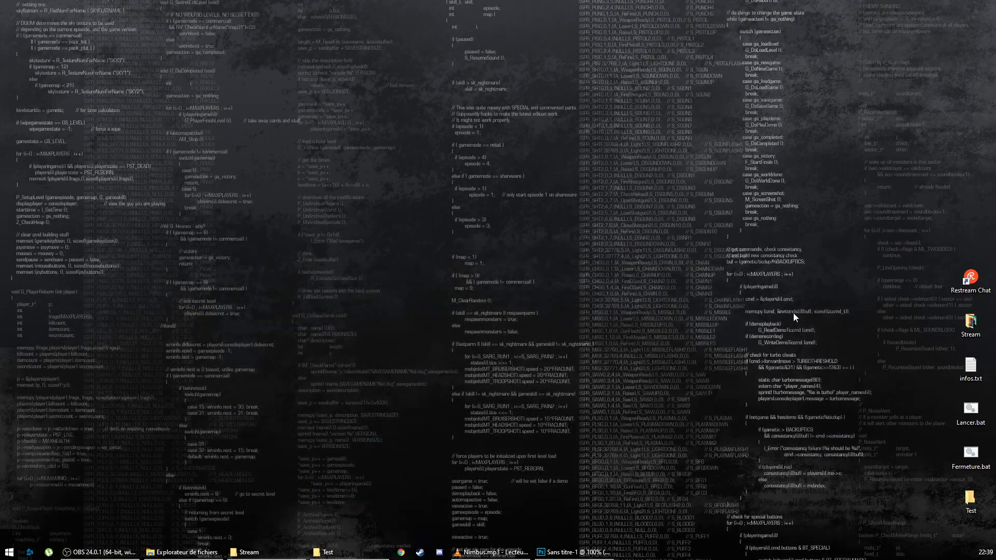
double_click(970, 499)
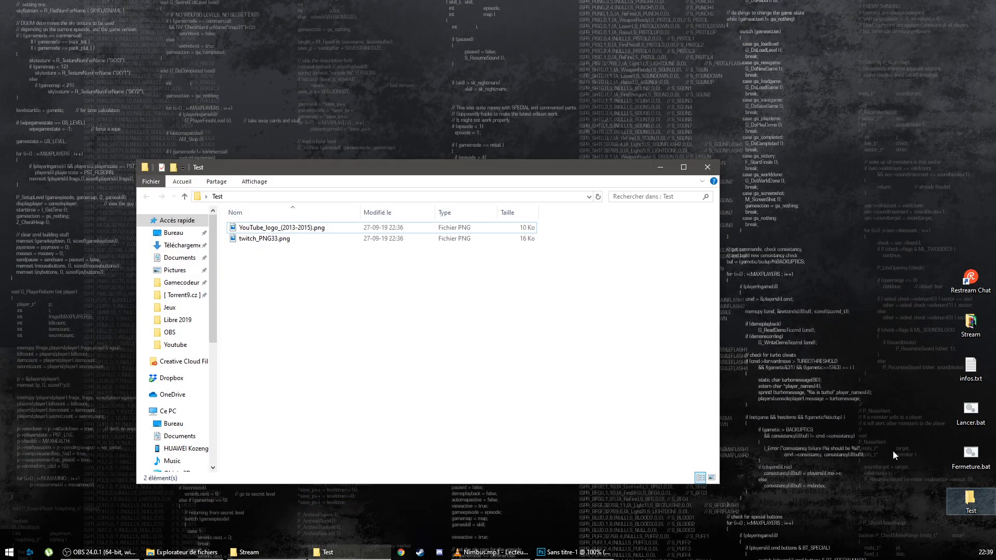
drag(262, 228, 335, 290)
Move the placed YouTube logo to the left side of the canvas and scale it down to a small badge
drag(438, 308, 384, 308)
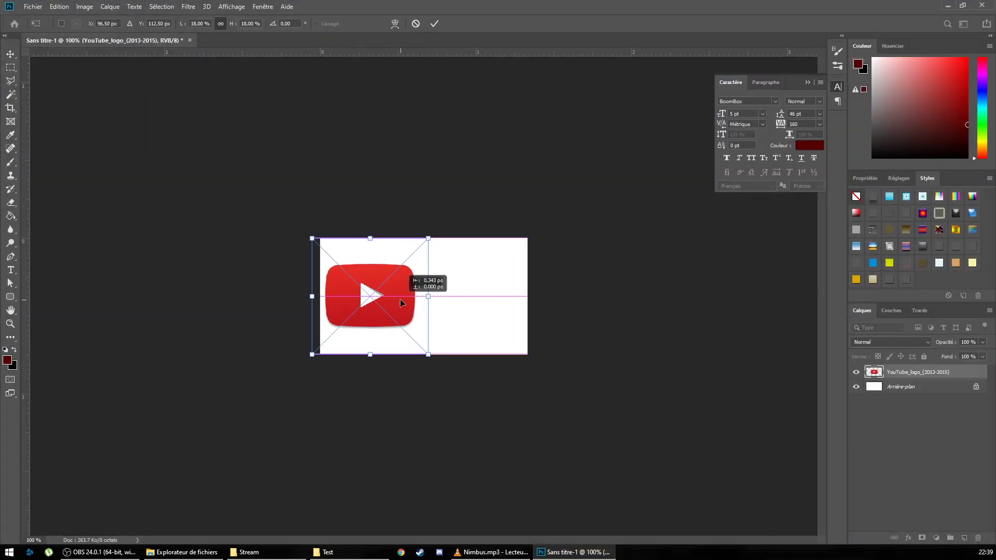
drag(429, 357, 389, 314)
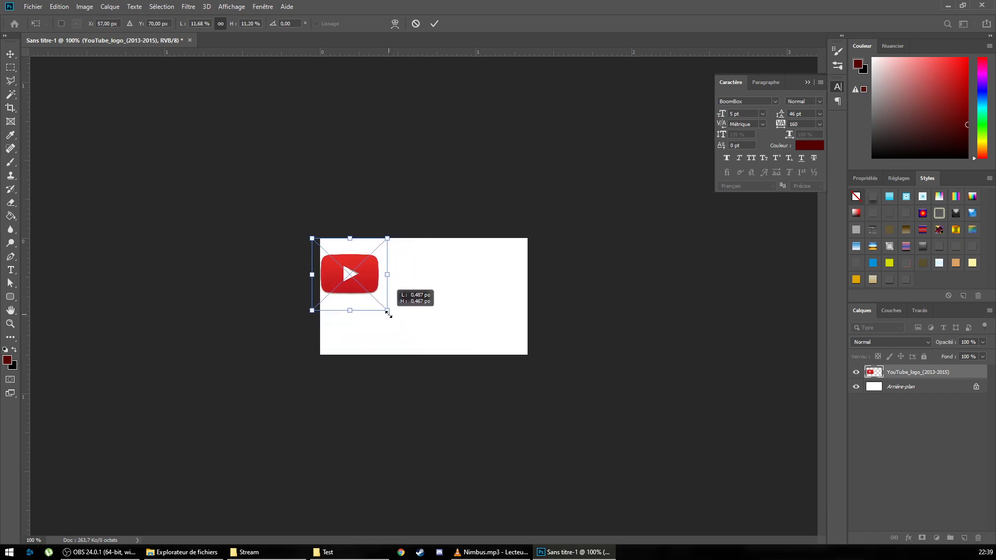
drag(389, 314, 371, 293)
key(Return)
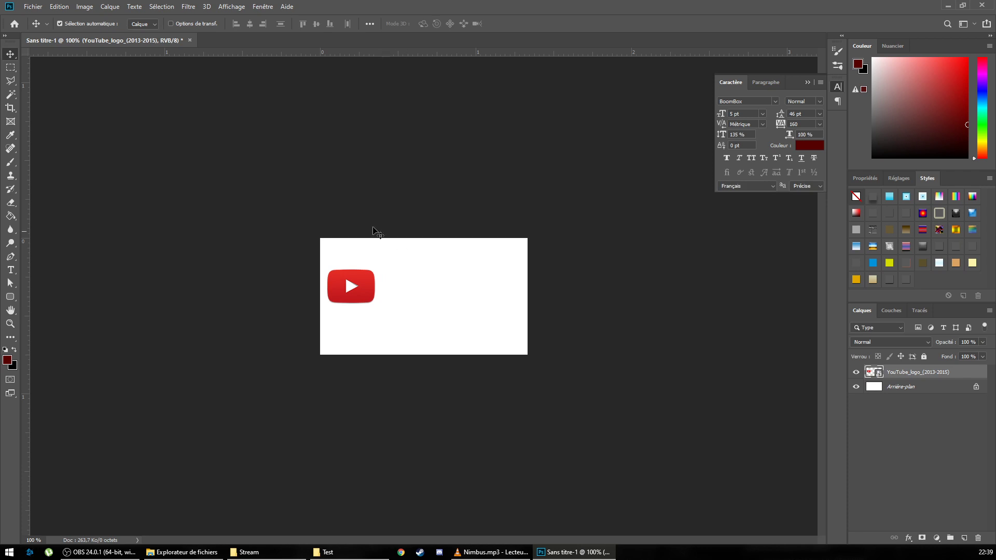
Draw a dark red rounded rectangle of about 231 × 46 px with 10 px corner radius, extending right from the YouTube logo
click(11, 297)
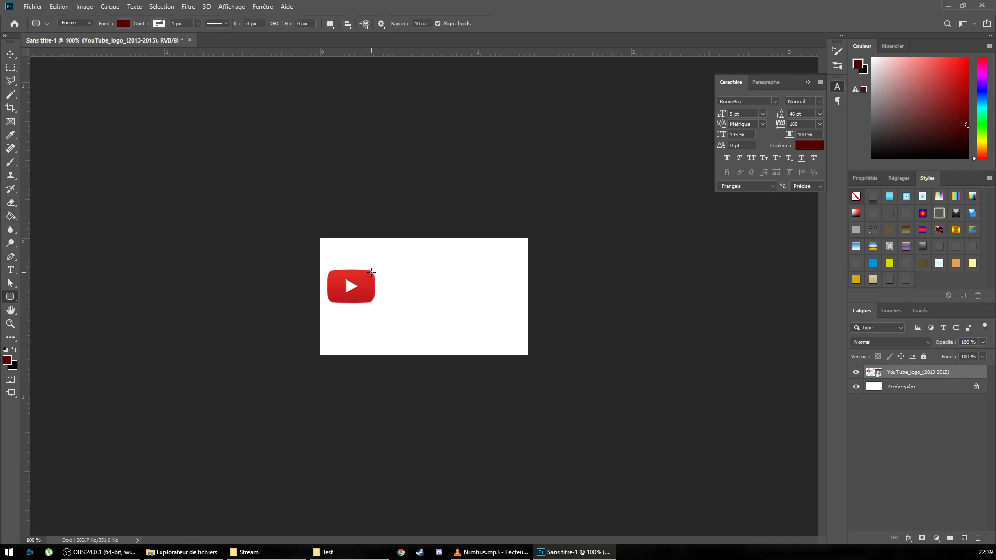
drag(372, 272, 487, 299)
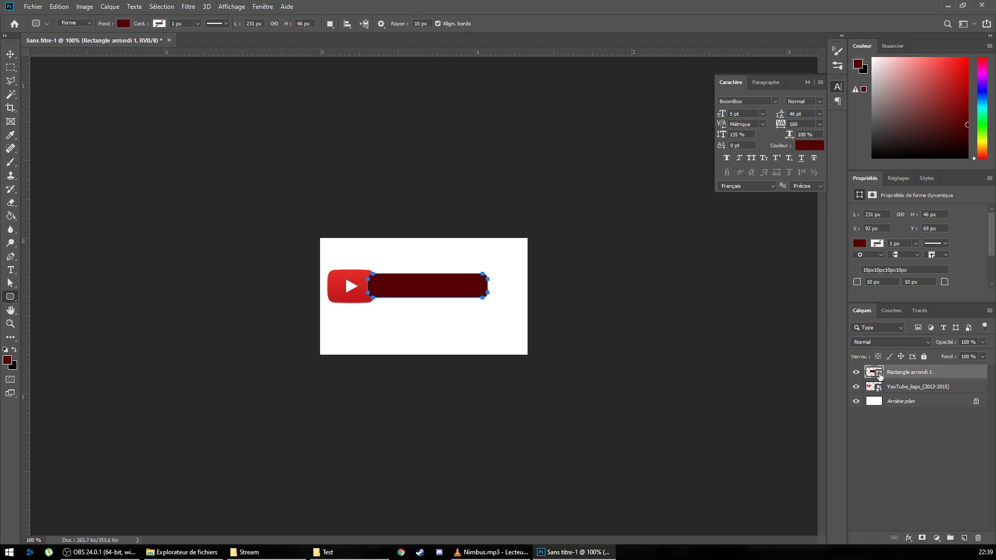
double_click(875, 372)
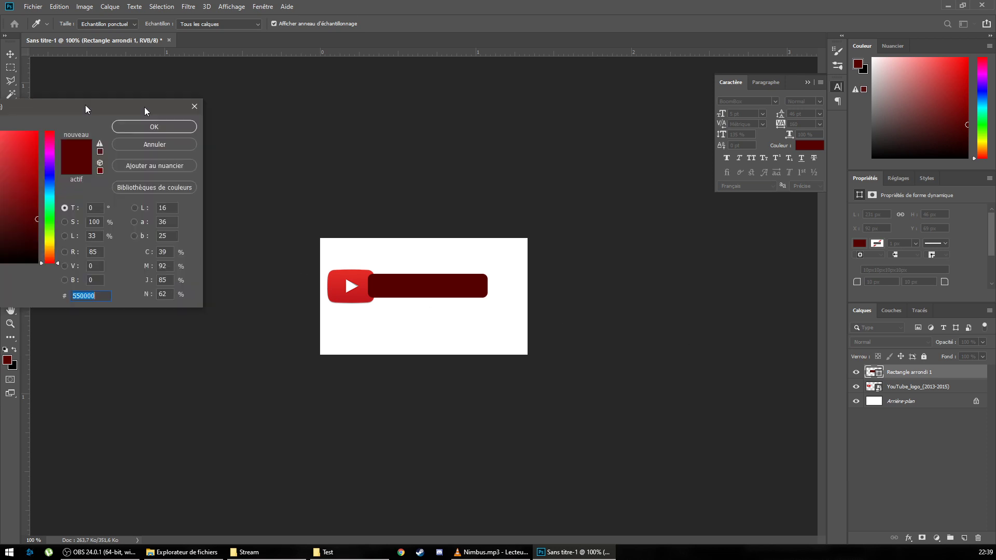
drag(144, 112, 427, 9)
mouse_move(298, 60)
mouse_down()
mouse_move(318, 43)
mouse_move(332, 119)
mouse_up()
click(405, 43)
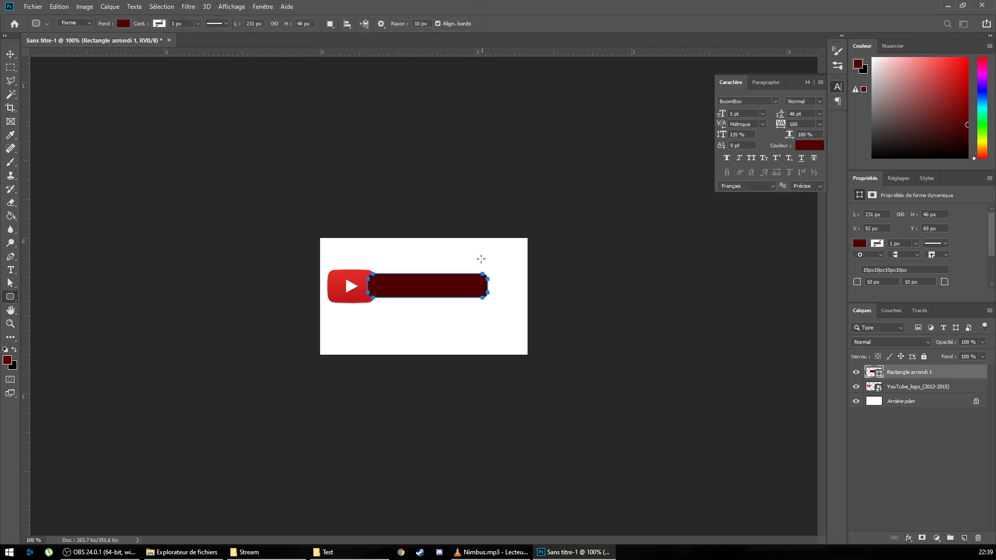
click(601, 295)
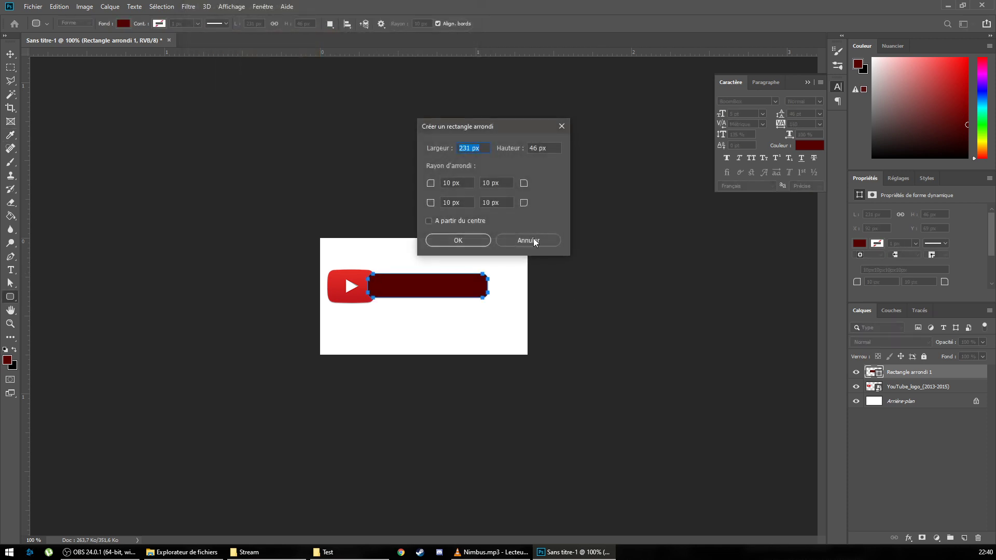
click(528, 240)
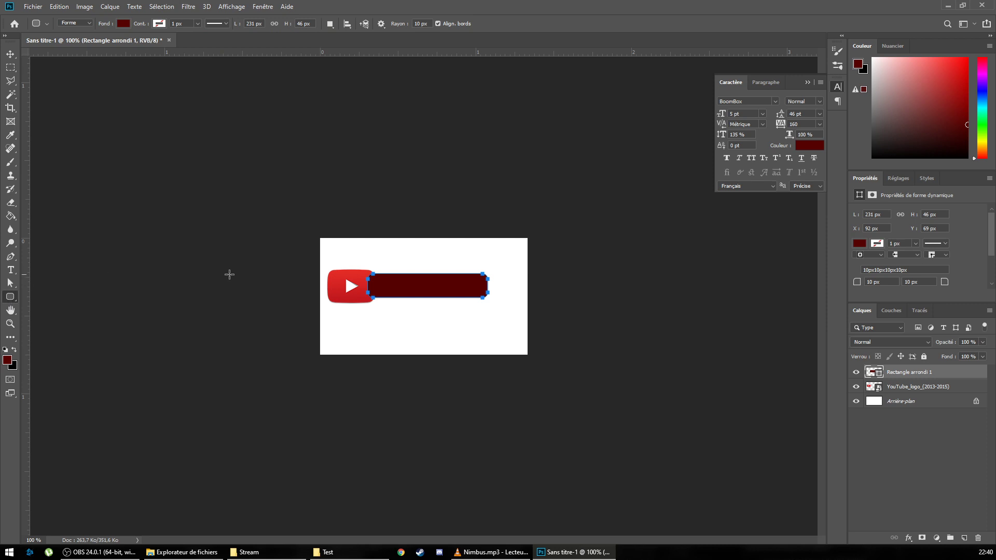
Stretch the rounded rectangle to 53 px high by moving its upper anchor points up and its lower ones down
click(11, 285)
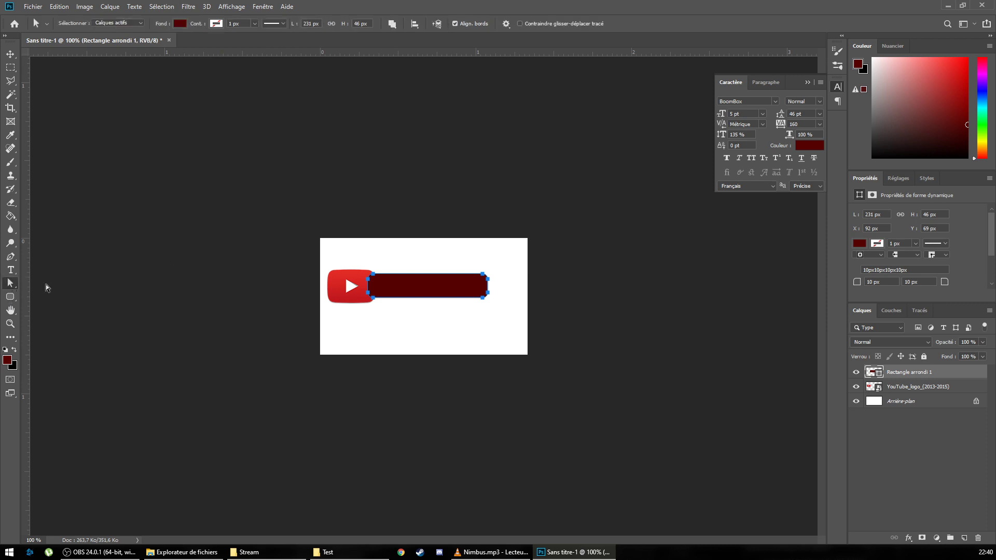
drag(502, 264, 340, 291)
key(Up)
key(Up)
key(Up)
drag(501, 289, 343, 314)
key(Down)
key(Down)
key(Down)
key(Down)
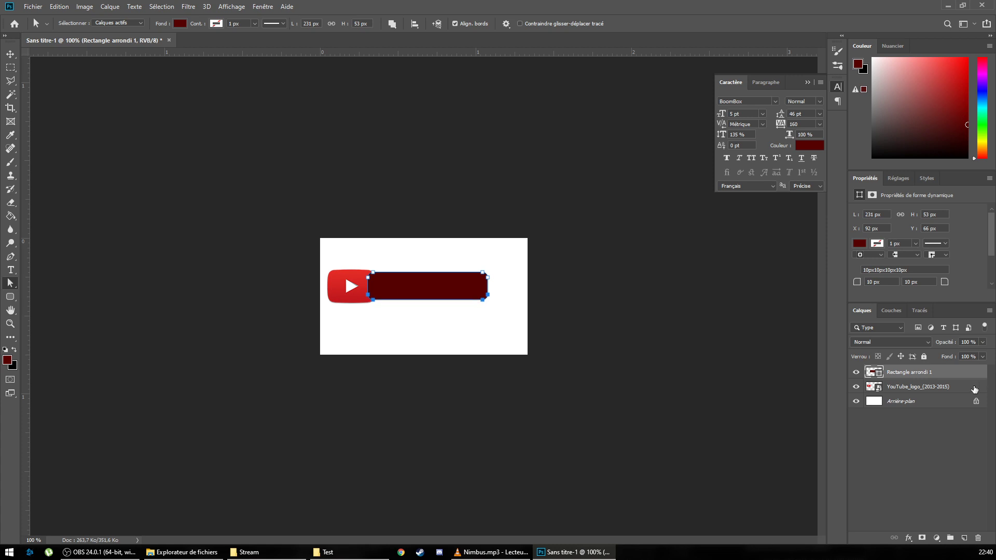
Duplicate the Rectangle arrondi 1 layer and inset the copy's outline by 10 px on every side, to 211 × 33 px
right_click(907, 375)
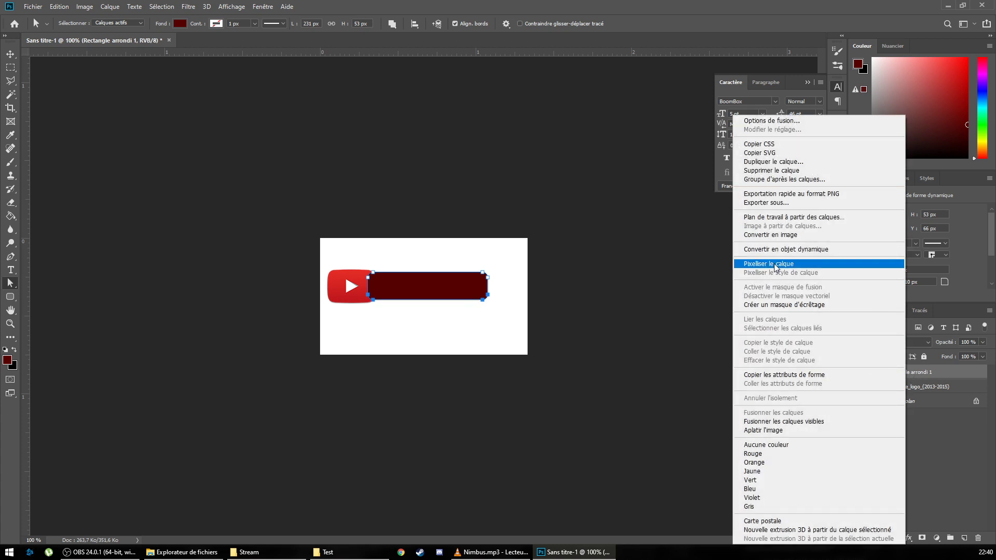
click(771, 153)
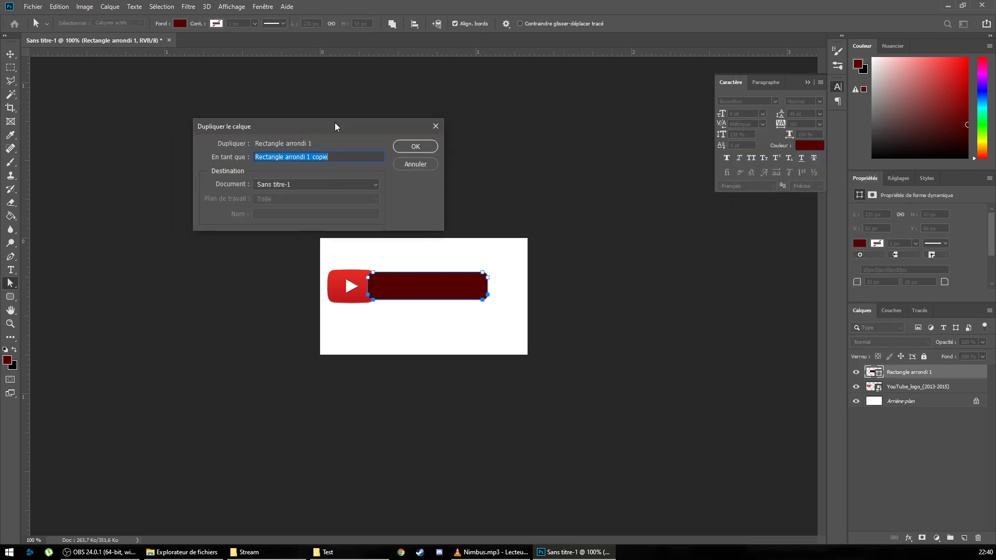
click(410, 147)
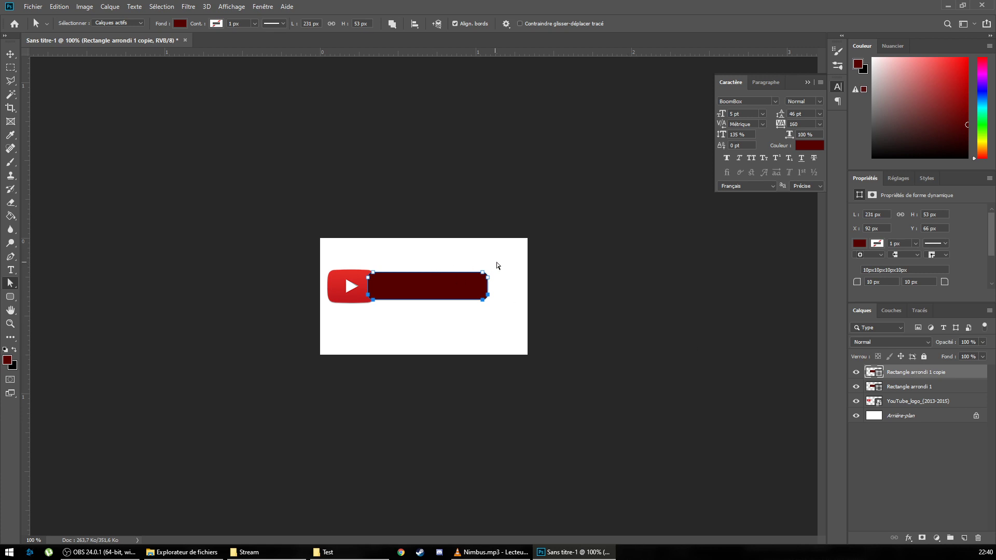
drag(502, 295, 328, 323)
key(shift+Up)
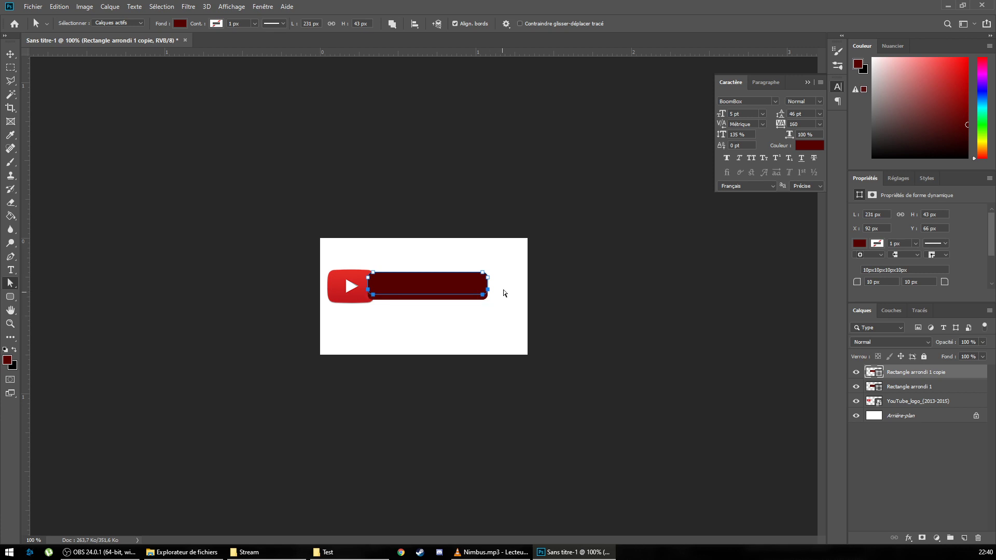
drag(500, 261, 340, 289)
key(shift+Down)
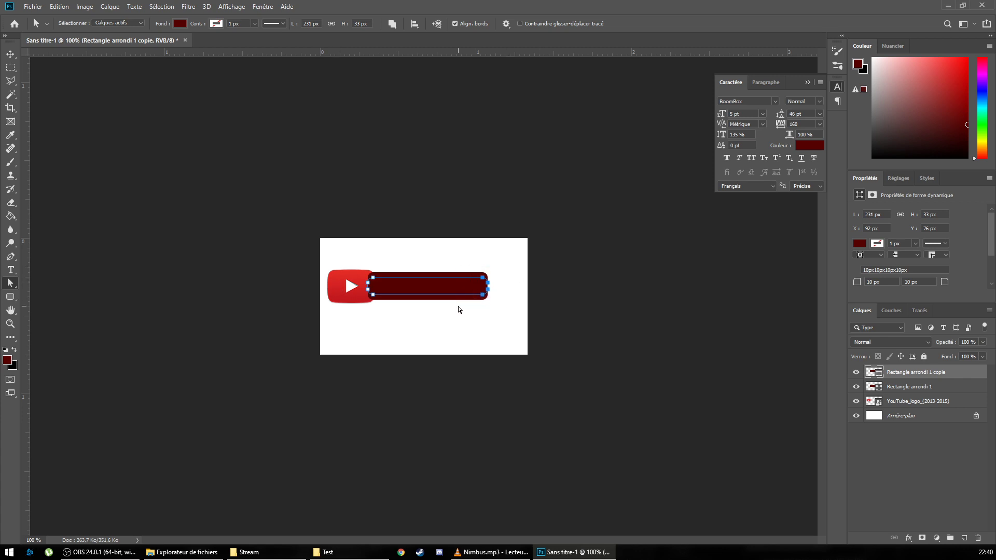
key(shift+Left)
drag(428, 263, 338, 327)
key(shift+Right)
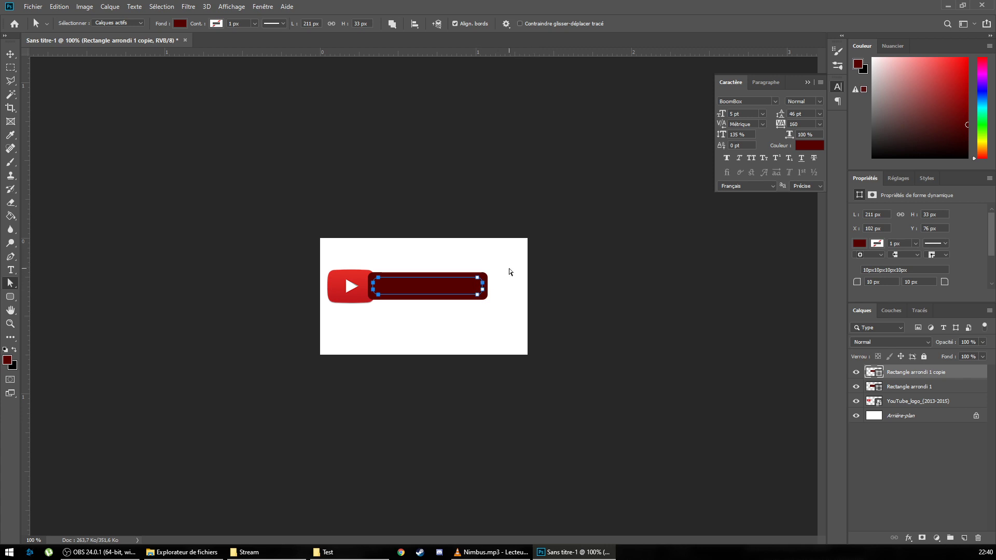
Expand the duplicated rectangle's outline to 221 × 43 px, leaving an even 5 px border inside the original rectangle
drag(509, 269, 322, 286)
key(Up)
key(Up)
key(Up)
drag(496, 284, 306, 328)
key(Down)
key(Down)
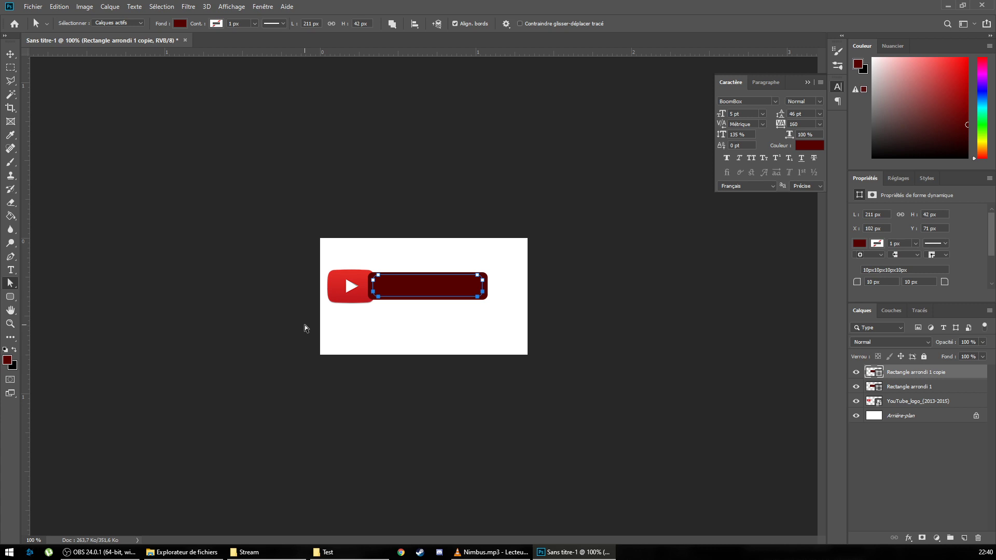
drag(510, 265, 445, 325)
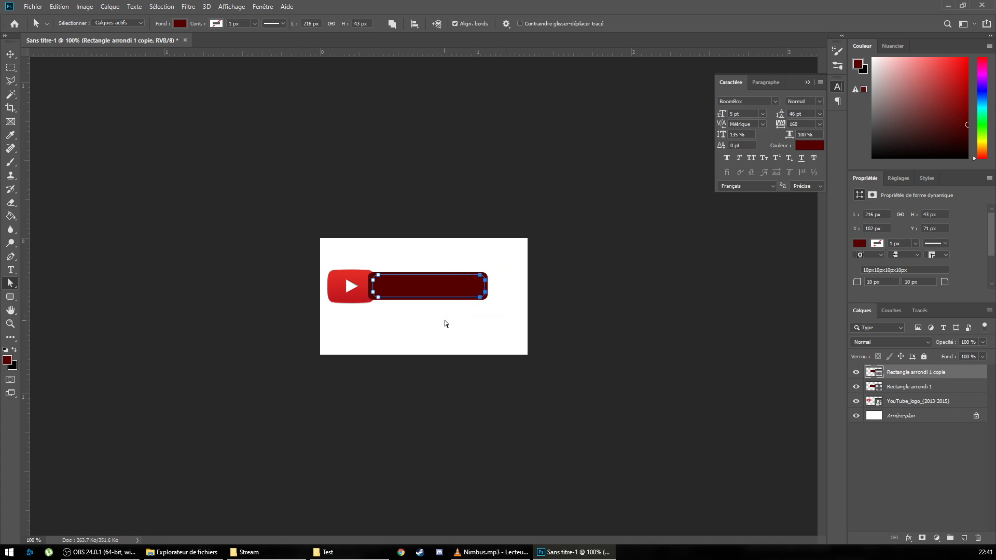
drag(409, 260, 327, 324)
Recolour the Rectangle arrondi 1 copie shape to the medium red #8d0000
double_click(881, 377)
drag(309, 95, 331, 95)
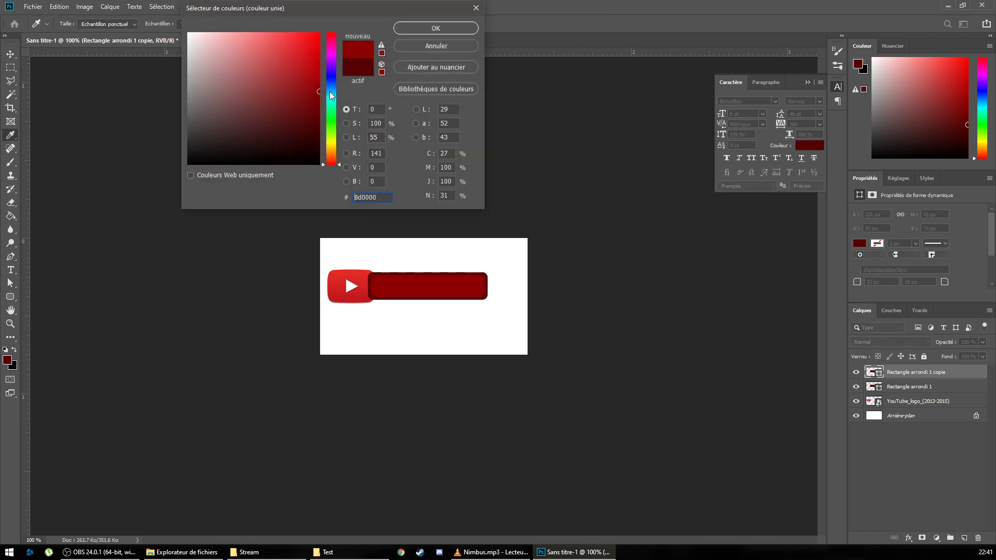
click(436, 29)
Duplicate the Rectangle arrondi 1 copie layer and recolour the new copy to the brighter red #bd0000
right_click(942, 376)
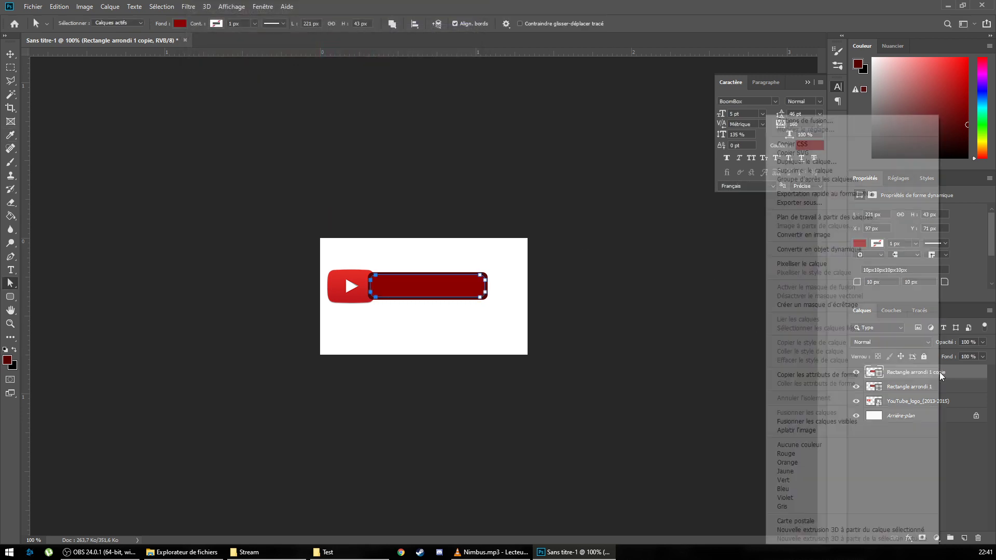
click(820, 162)
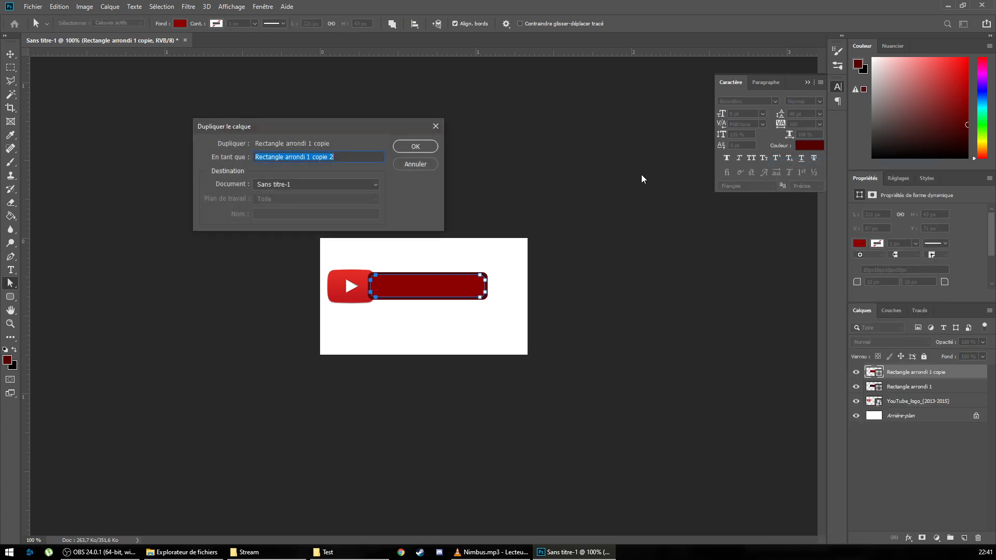
click(425, 148)
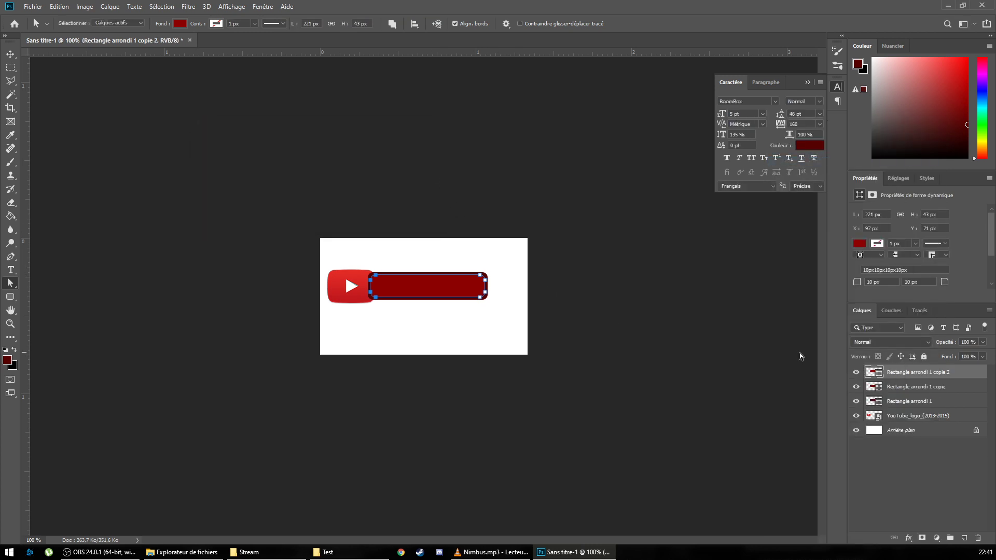
double_click(874, 372)
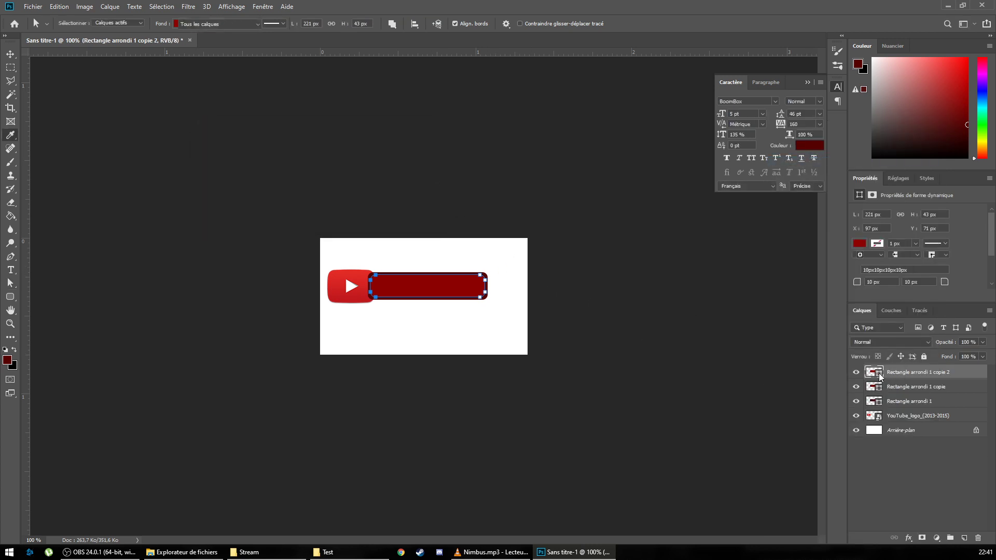
click(311, 69)
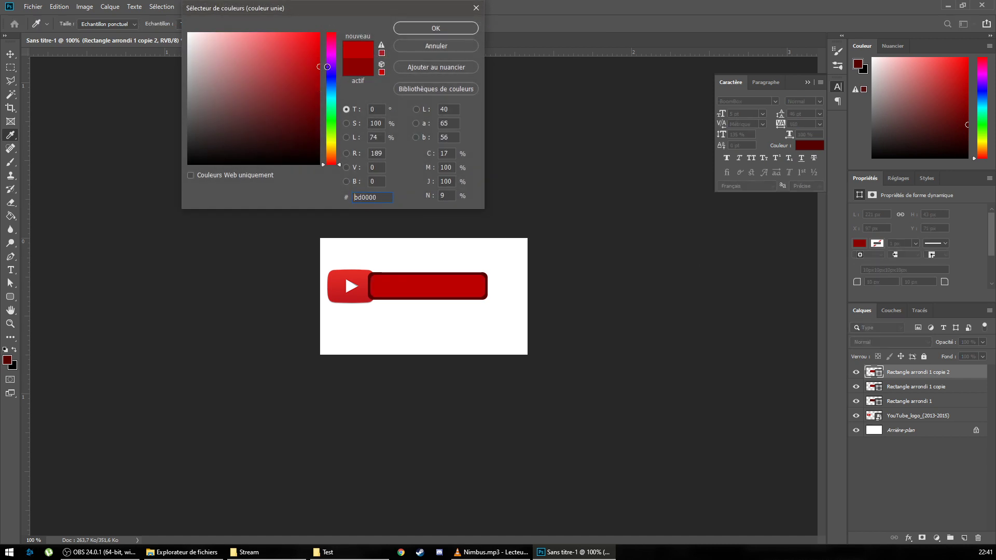
click(426, 30)
Inset the bright red rectangle's outline on all four sides to 211 × 33 px, within the medium red one
drag(507, 258, 346, 289)
key(Down)
key(Down)
key(Down)
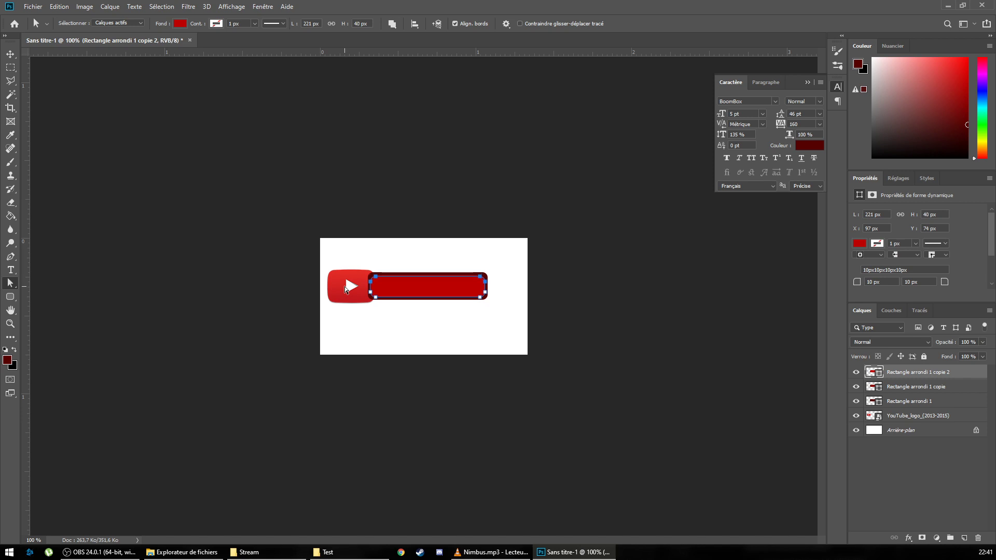
drag(353, 247, 392, 330)
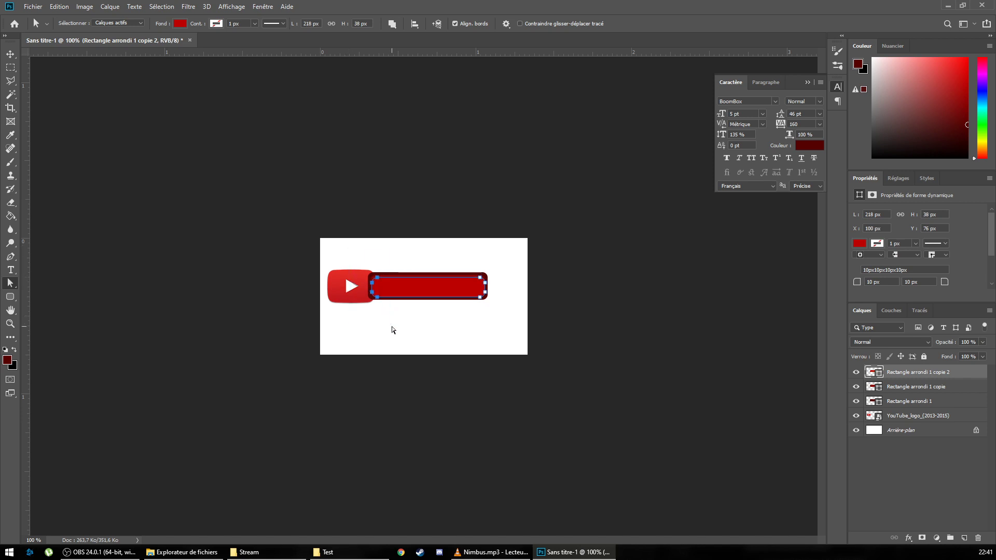
drag(503, 270, 430, 334)
drag(498, 289, 336, 326)
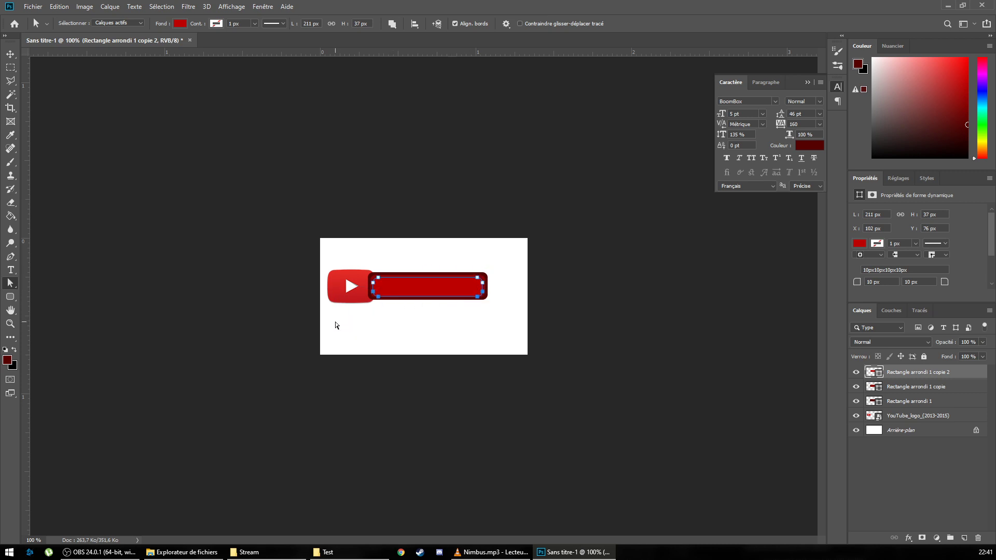
key(Up)
key(Up)
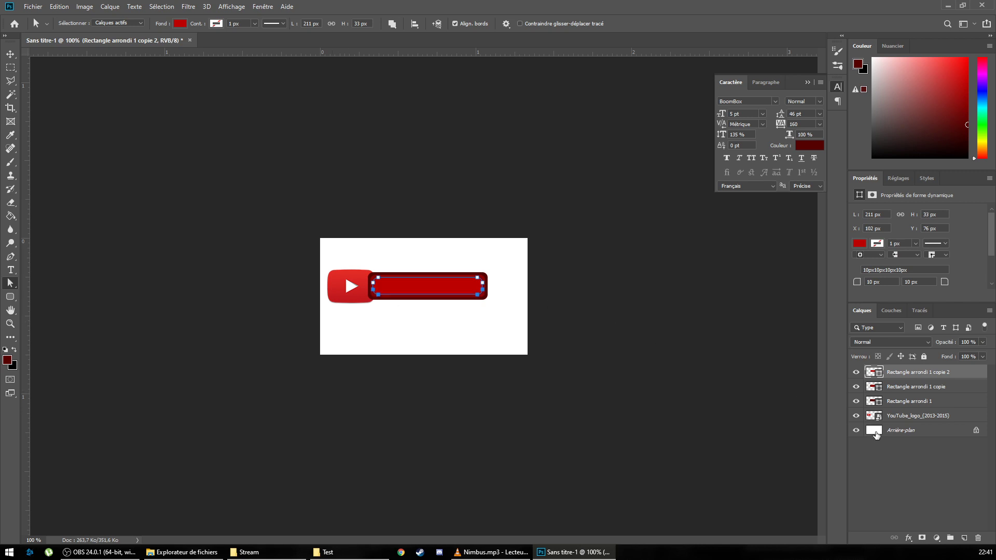
click(899, 430)
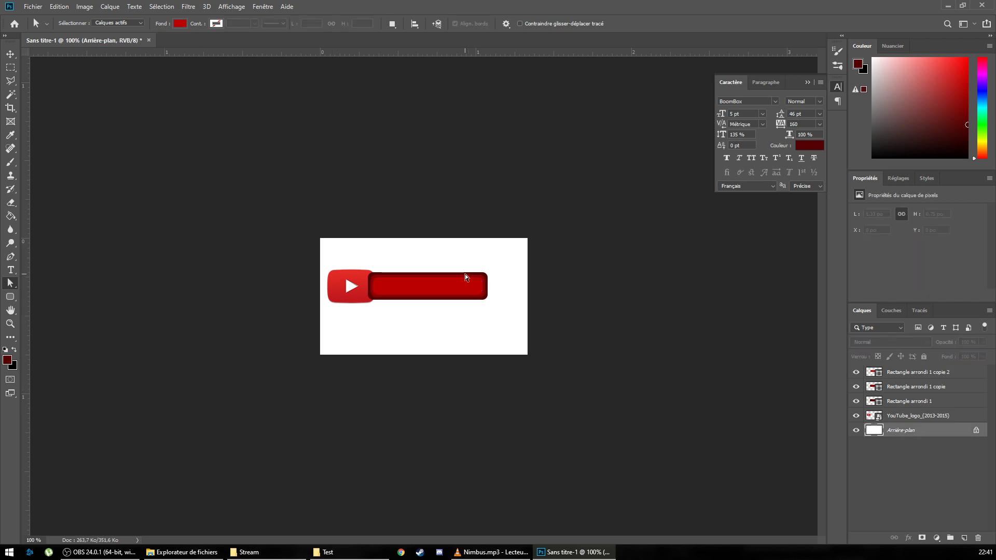
key(ctrl+plus)
key(ctrl+plus)
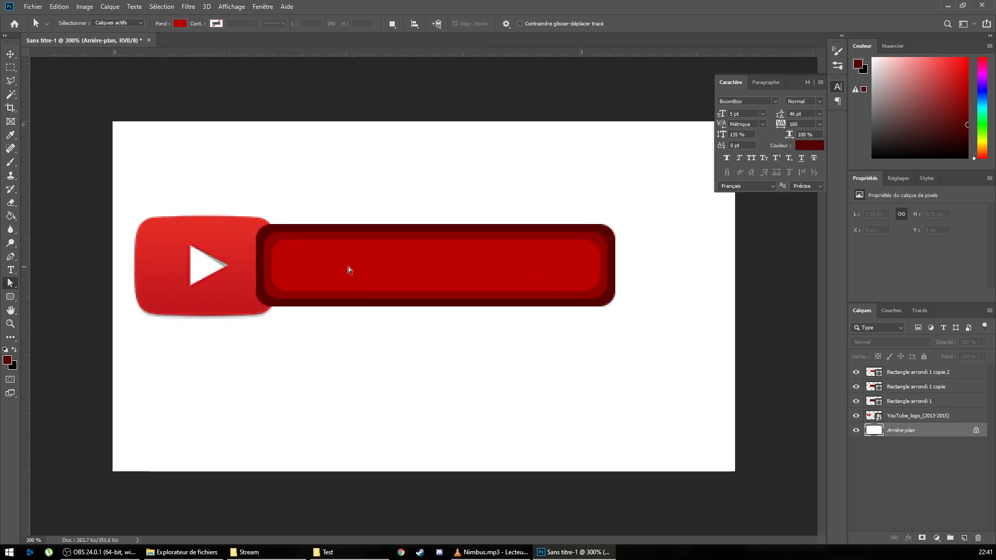
click(909, 402)
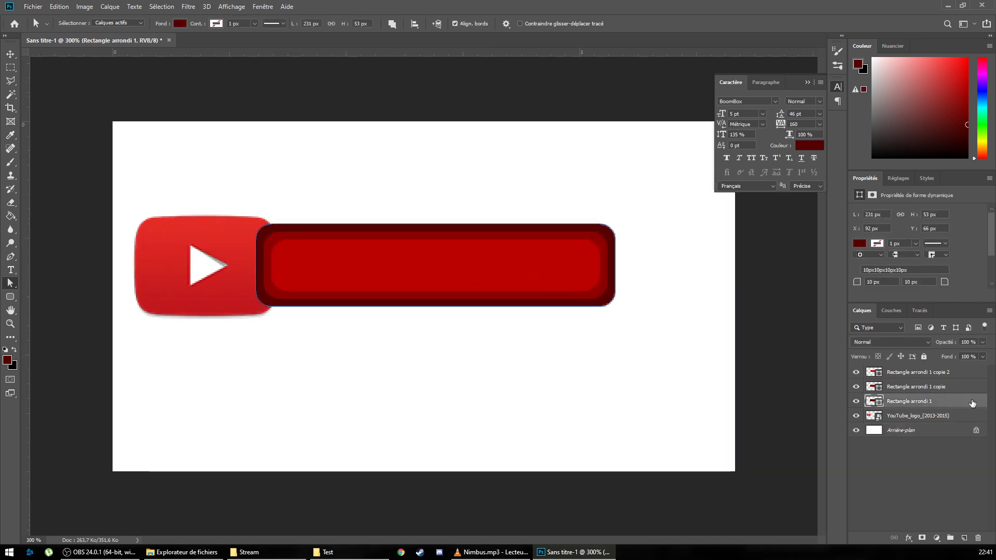
key(h)
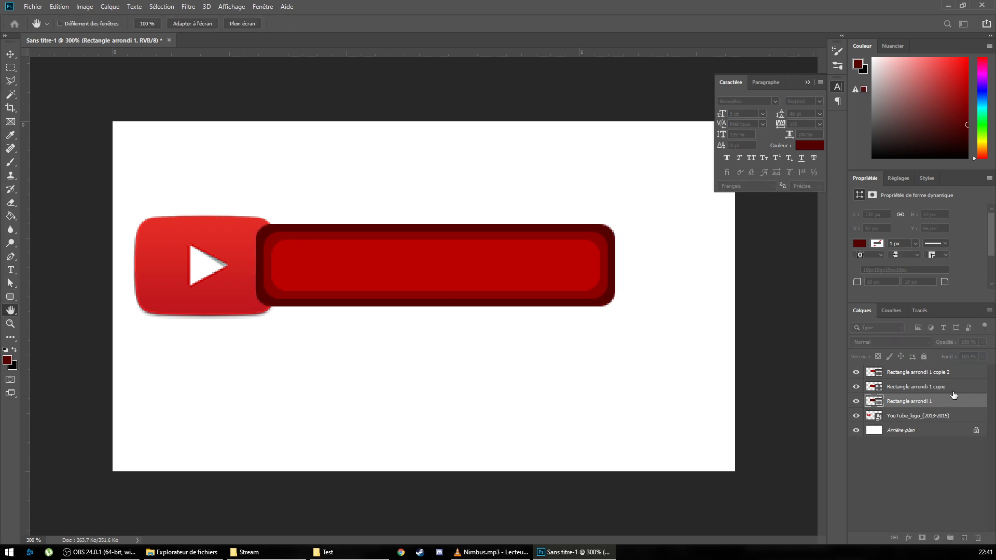
drag(0, 70, 760, 222)
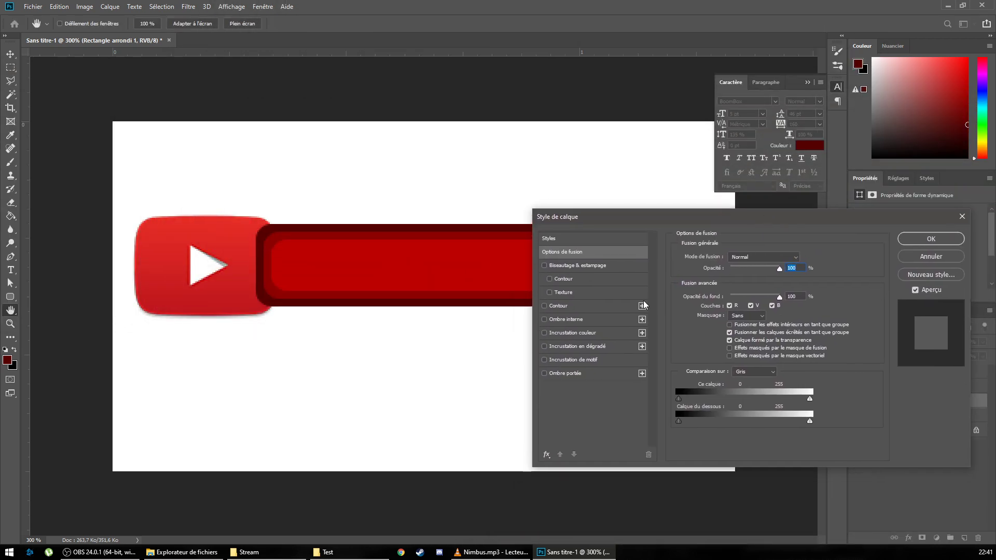
click(578, 265)
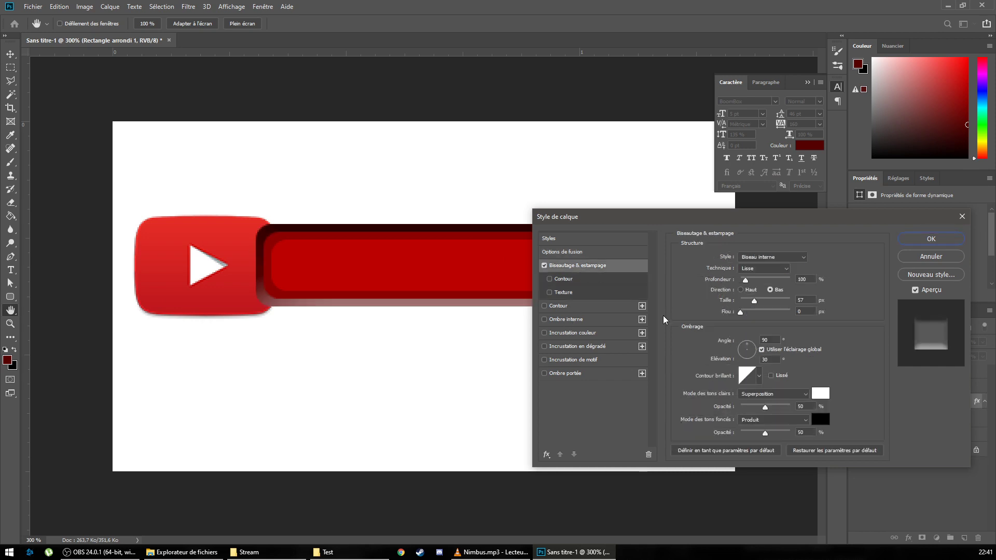
click(913, 260)
Hide the two rectangle copies and give Rectangle arrondi 1 a smooth inner bevel with direction Bas and size 32 px
drag(856, 386, 856, 372)
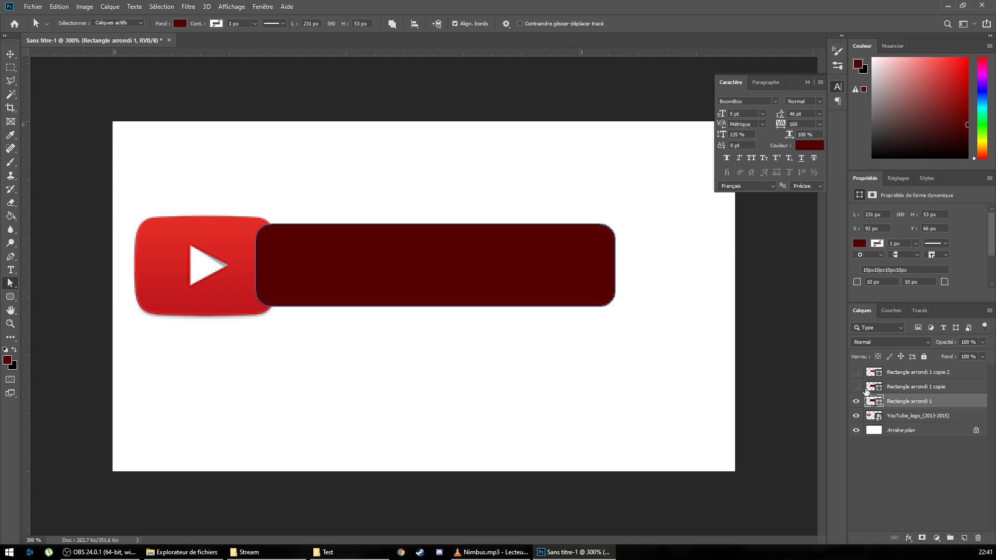
double_click(978, 405)
drag(597, 223, 741, 203)
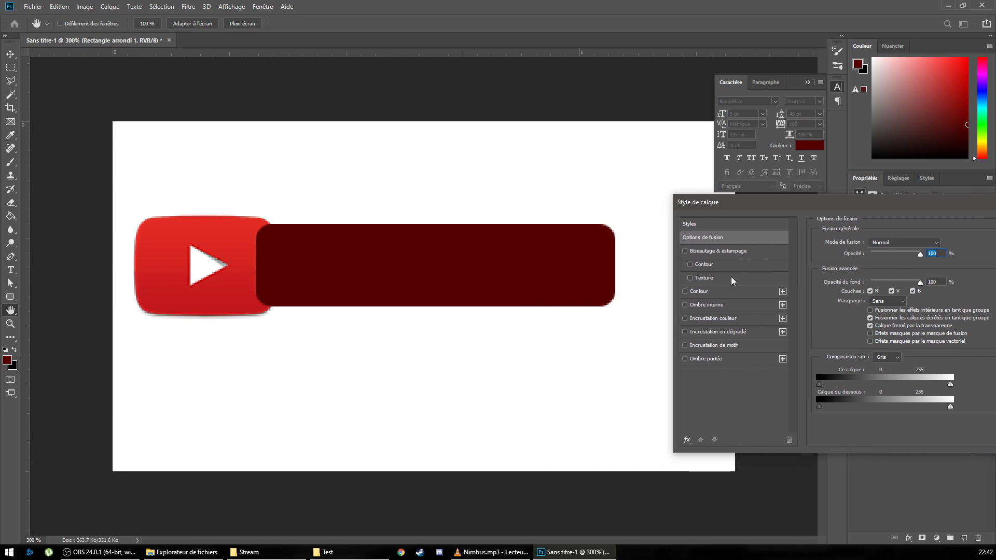
click(728, 253)
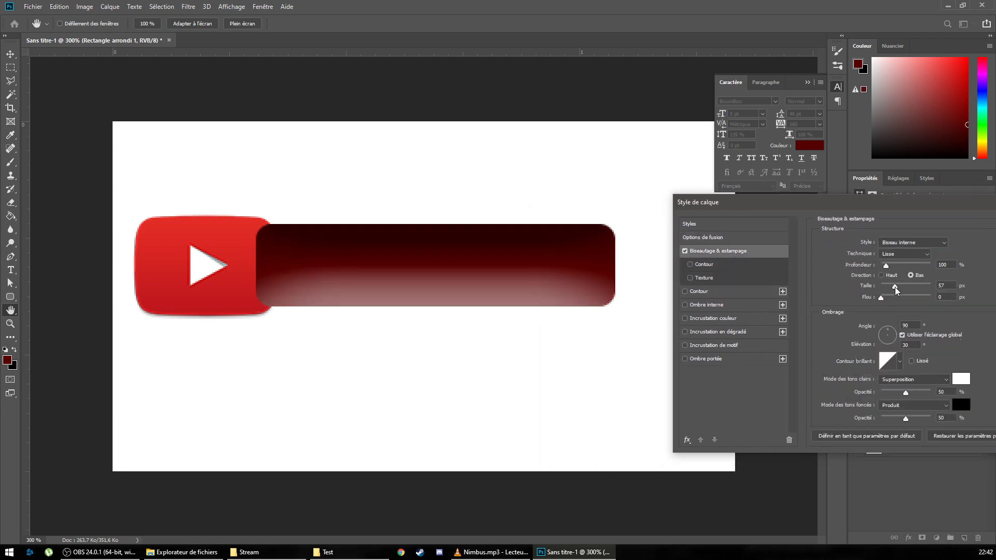
mouse_move(896, 287)
mouse_down()
mouse_move(875, 295)
mouse_move(892, 295)
mouse_up()
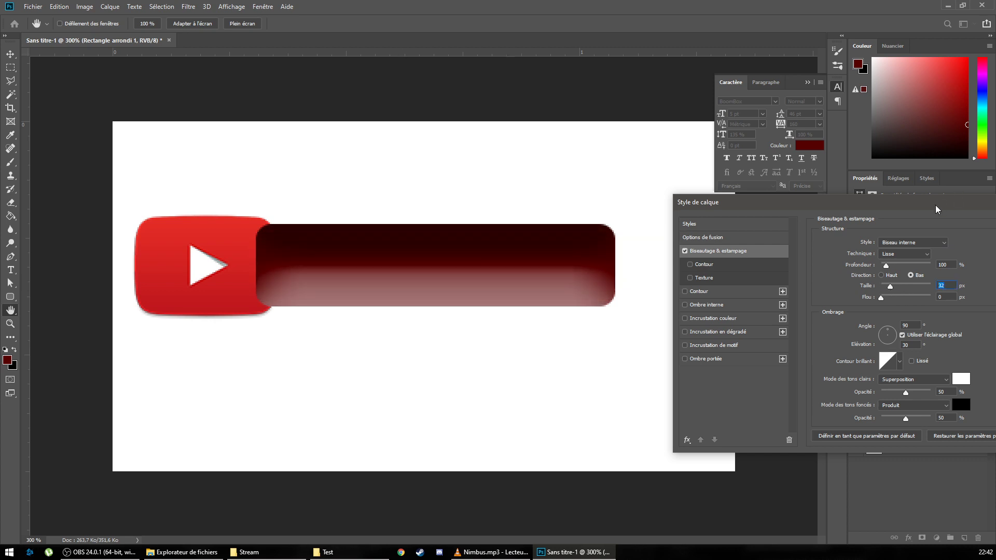
drag(937, 210, 686, 205)
click(799, 221)
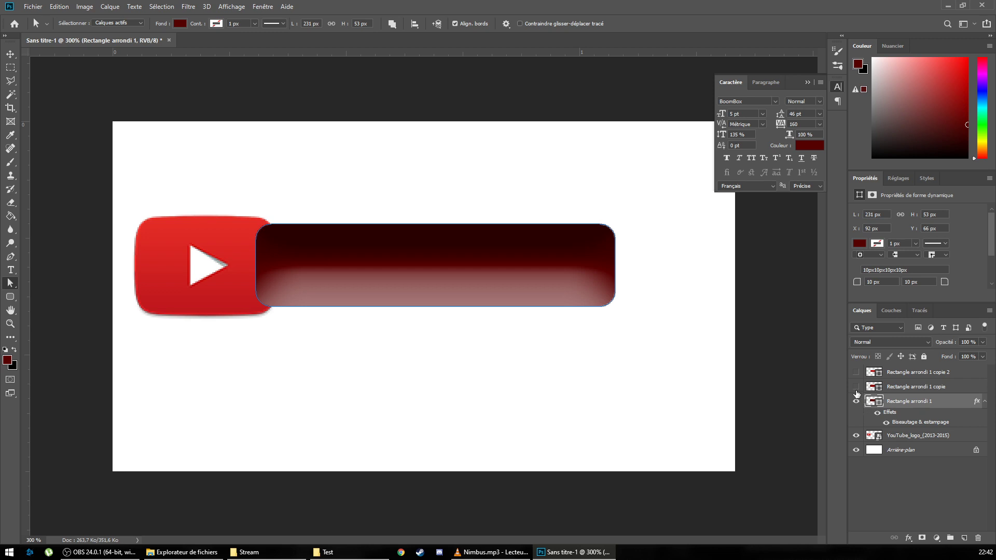
Show the Rectangle arrondi 1 copie layer and save the bevel effect of Rectangle arrondi 1 as a new layer style
click(857, 387)
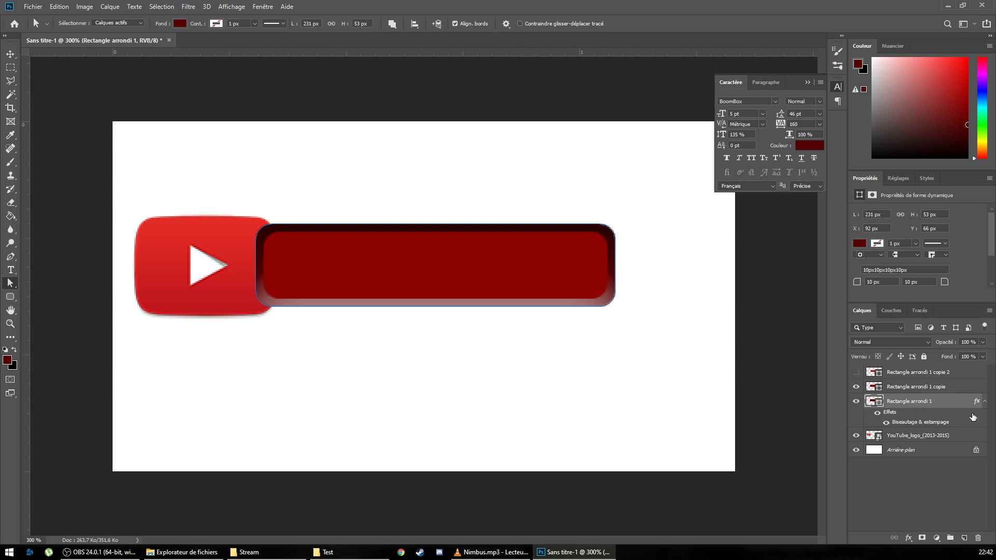
click(969, 435)
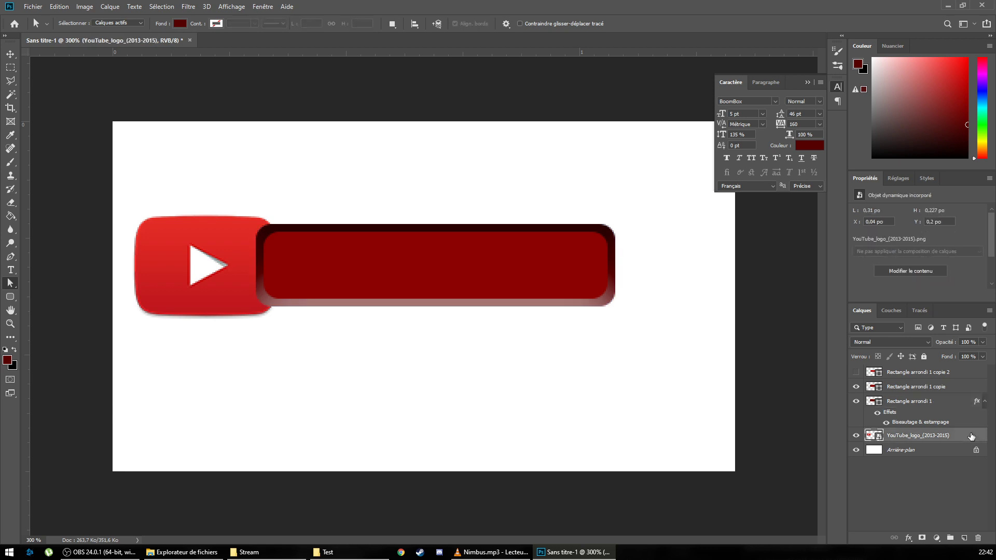
click(977, 402)
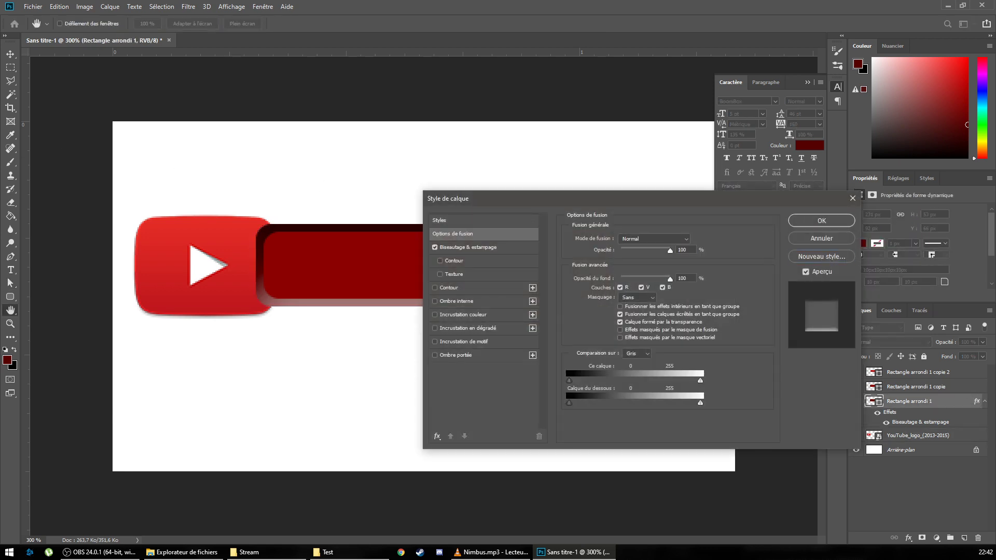
click(822, 256)
click(574, 148)
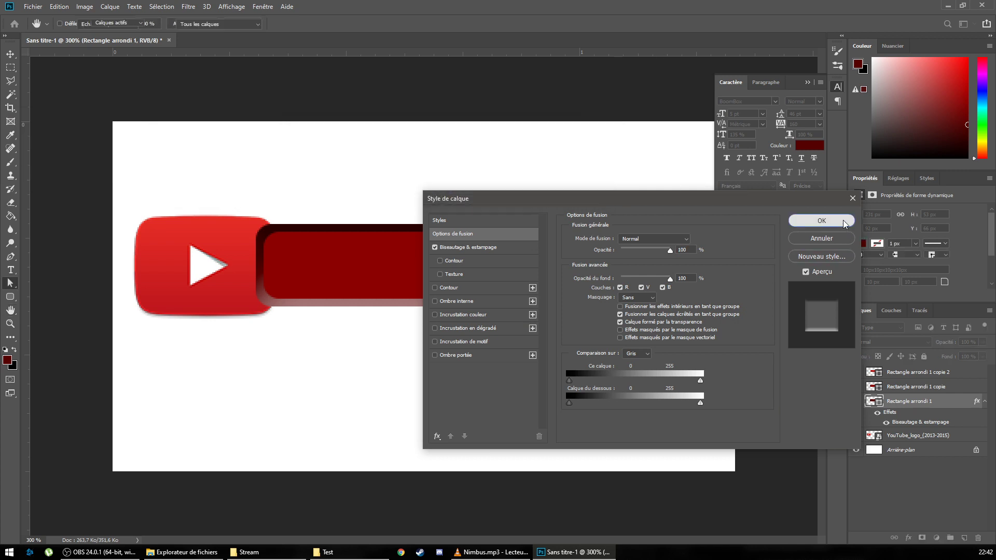
click(844, 220)
Apply the newly saved bevel style to the Rectangle arrondi 1 copie layer
click(918, 388)
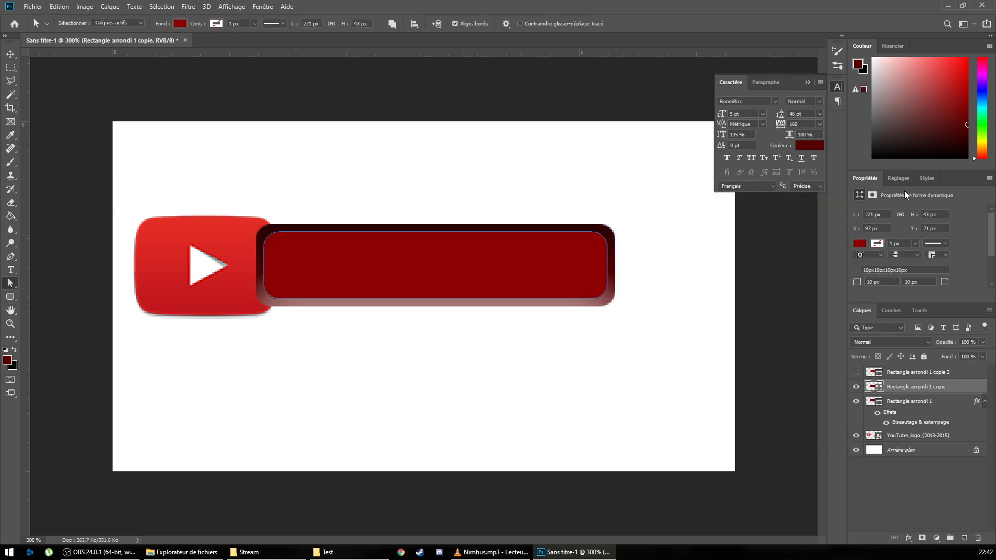
click(923, 179)
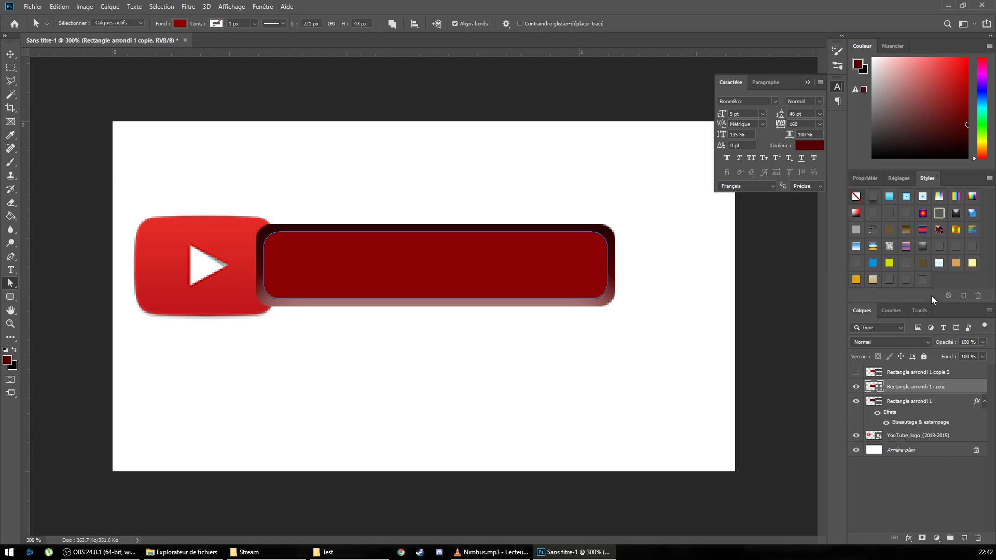
click(923, 279)
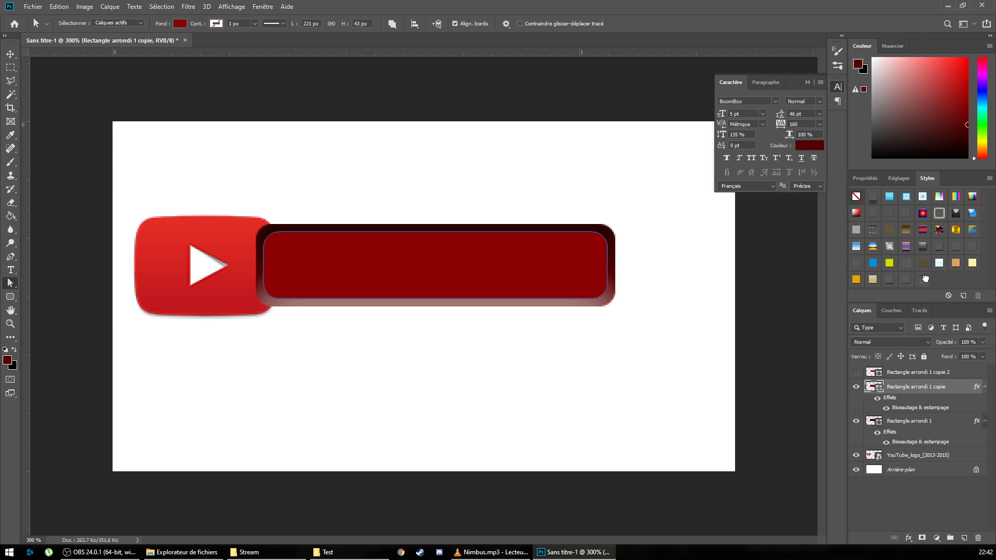
double_click(975, 389)
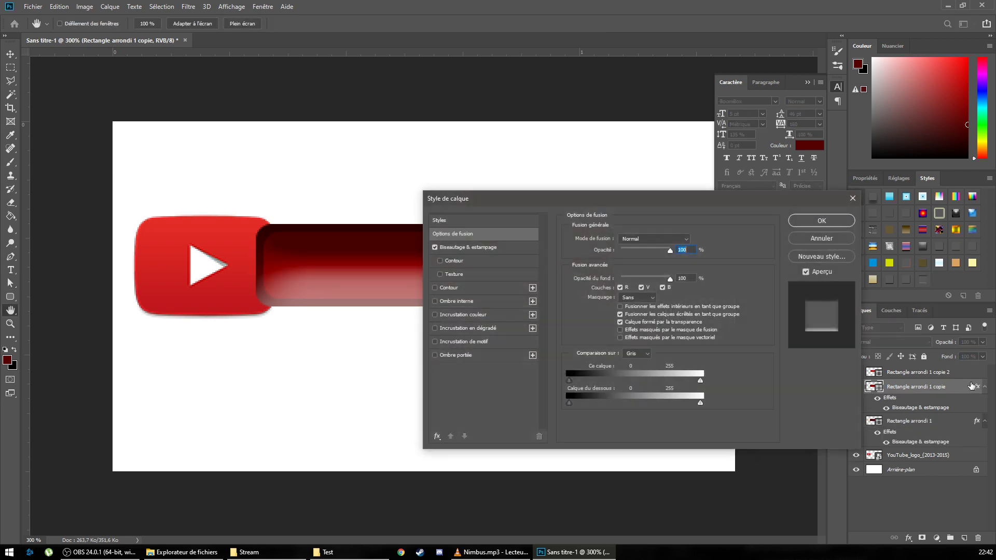
click(454, 249)
click(632, 272)
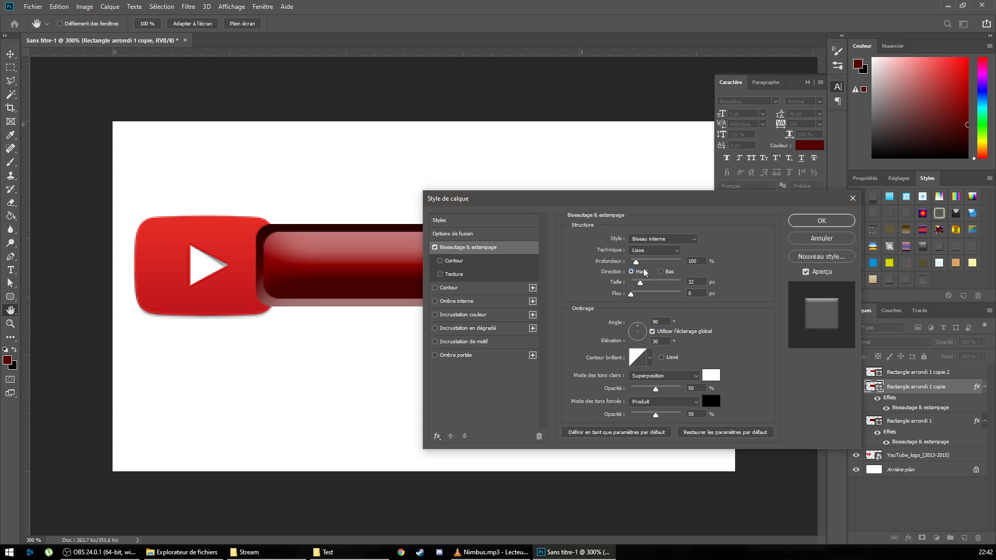
click(814, 239)
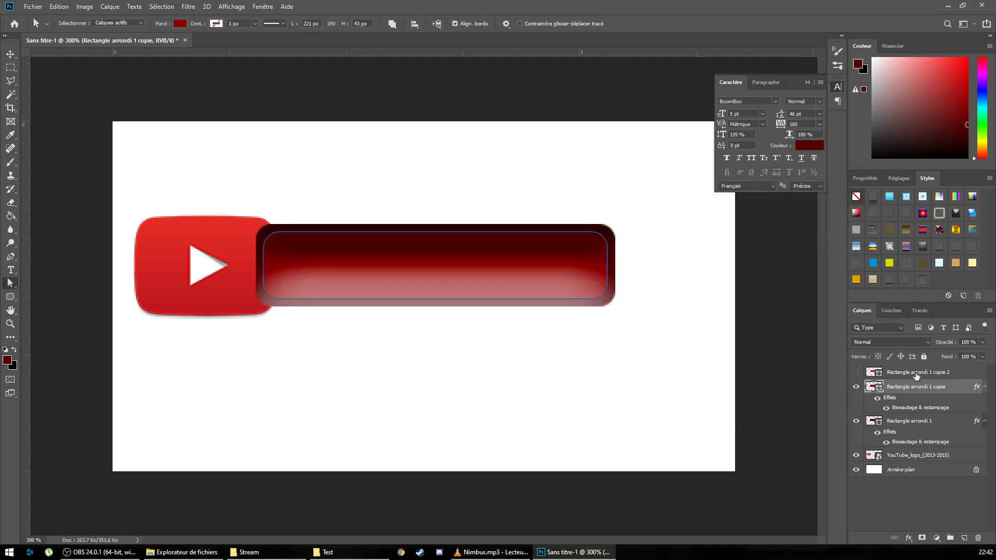
Set the bevel direction of the outermost rectangle, Rectangle arrondi 1, to Haut
double_click(977, 422)
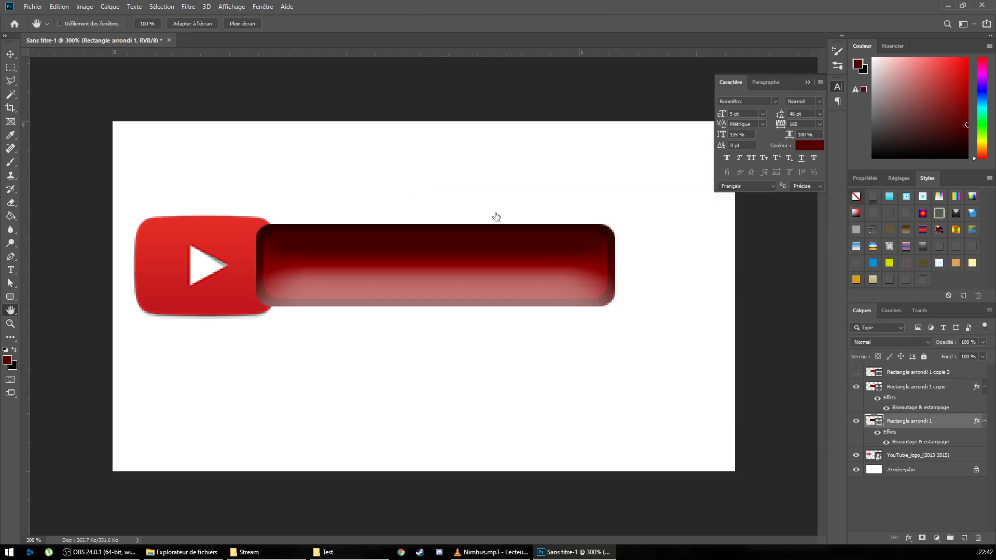
click(464, 250)
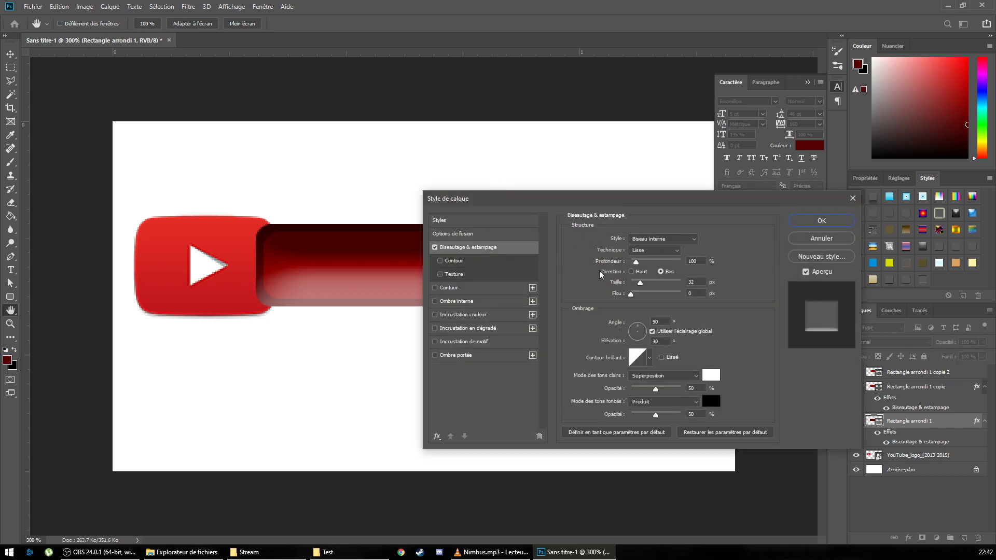
click(638, 272)
click(810, 222)
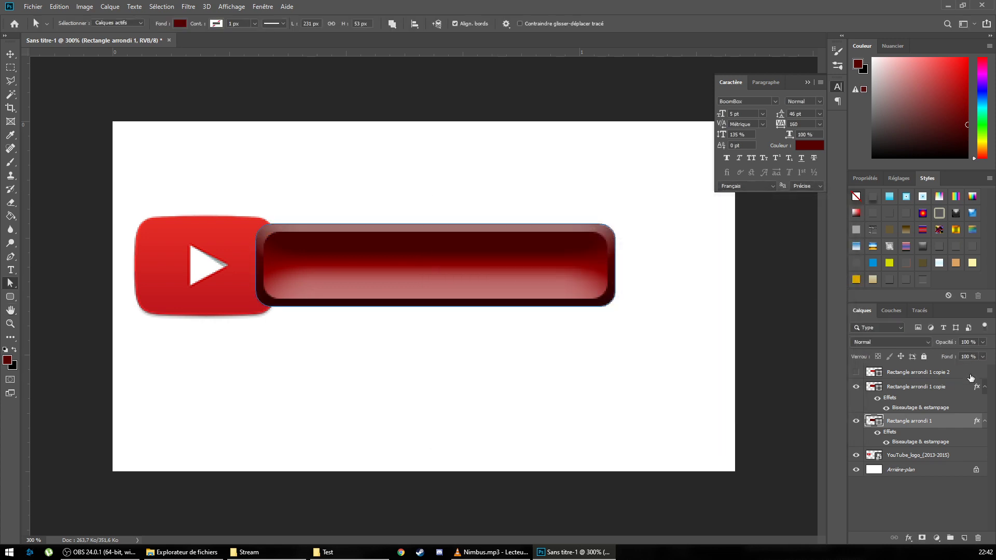
Check the bevel direction settings of the Rectangle arrondi 1 copie layer
click(977, 390)
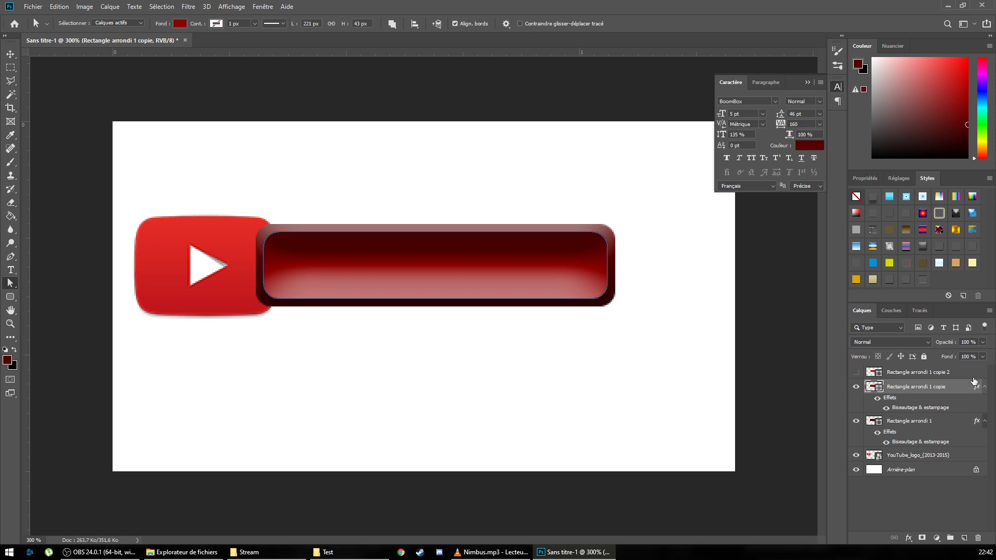
double_click(976, 391)
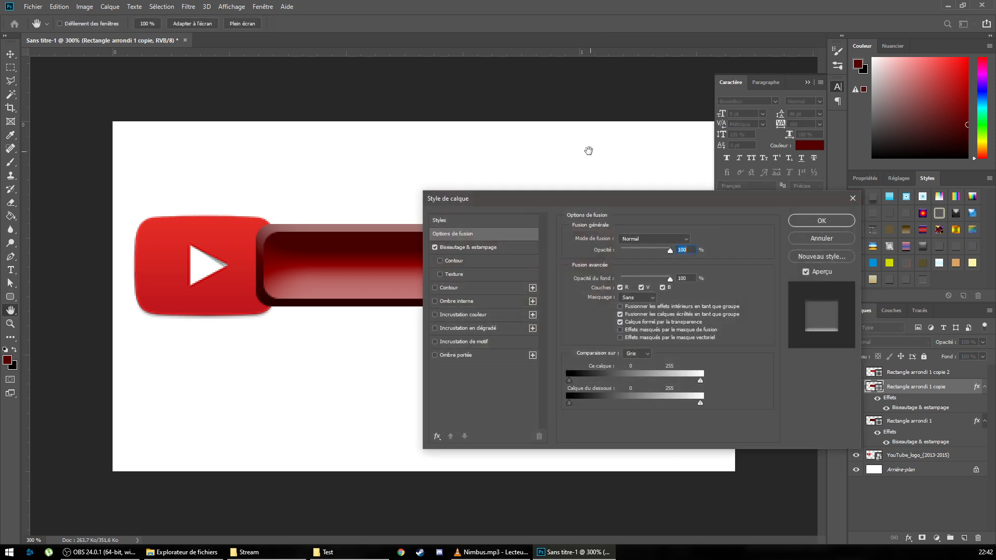
click(481, 247)
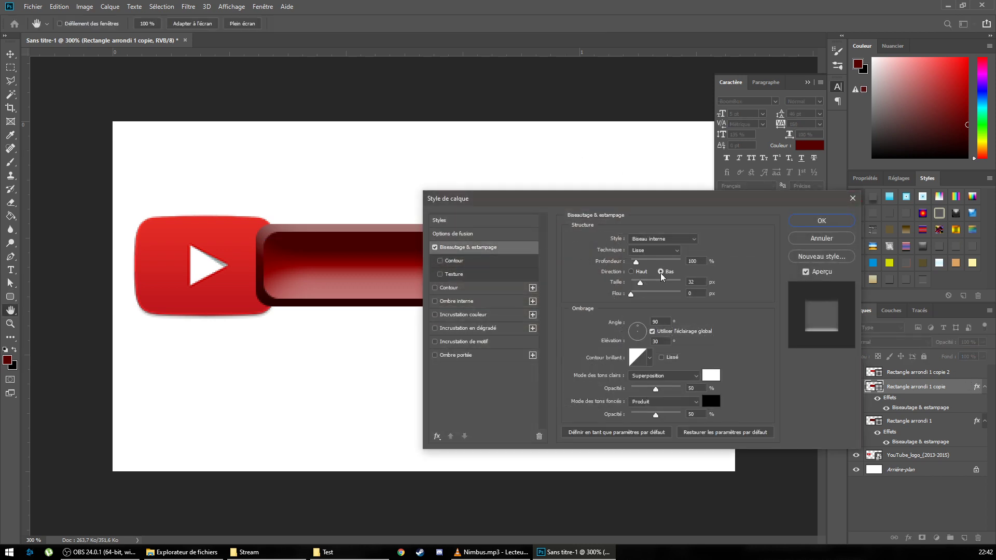
click(825, 221)
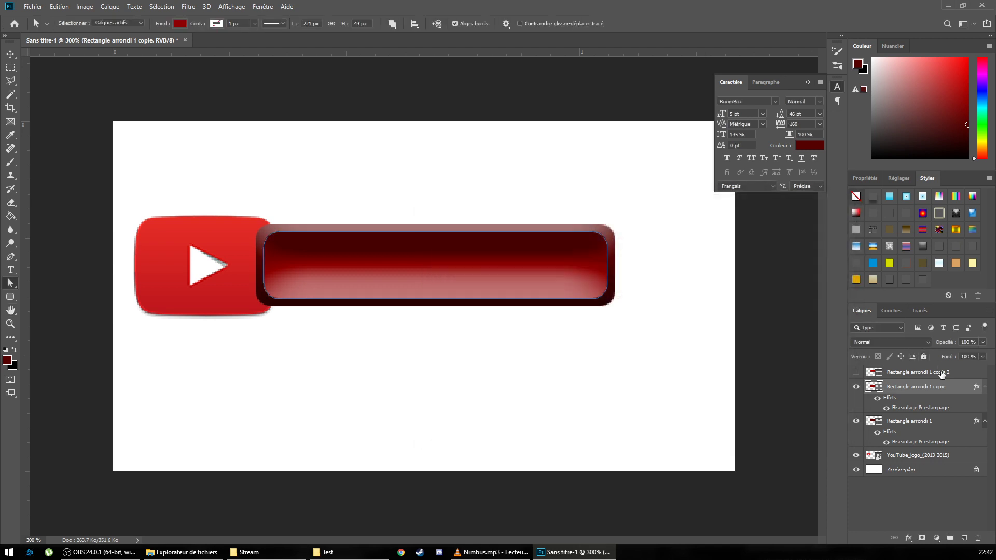
Apply the saved bevel style to the Rectangle arrondi 1 copie 2 layer and make that layer visible
click(942, 373)
double_click(979, 375)
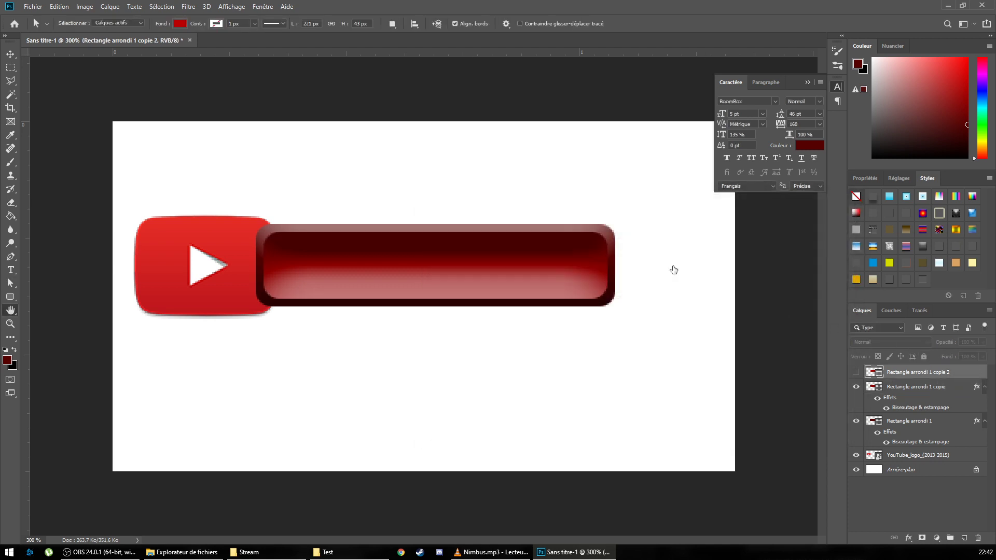
click(816, 238)
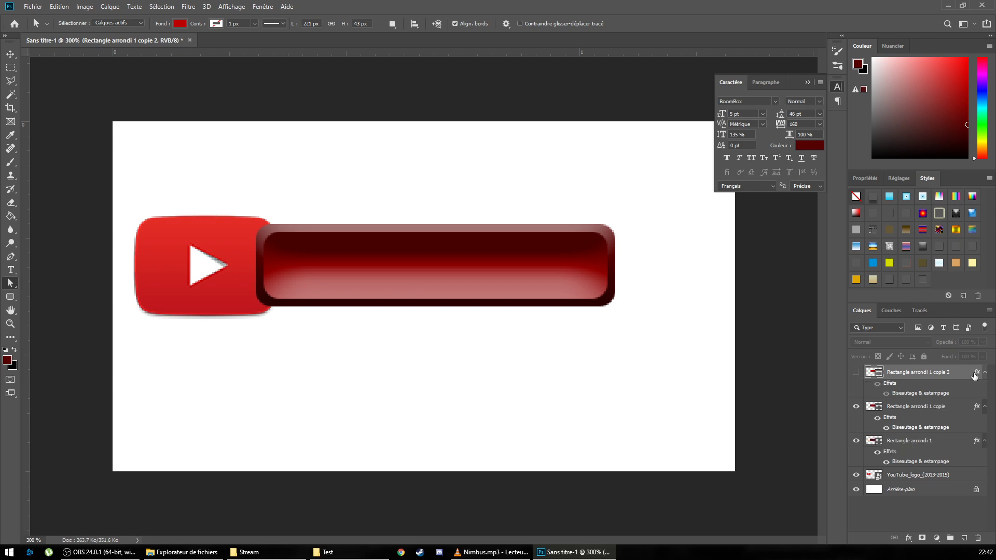
double_click(975, 374)
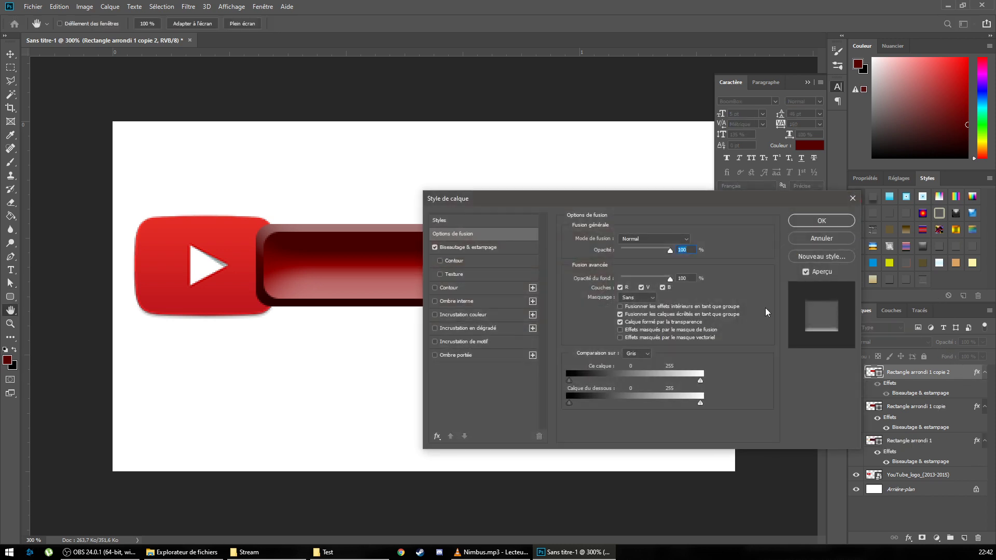
click(822, 238)
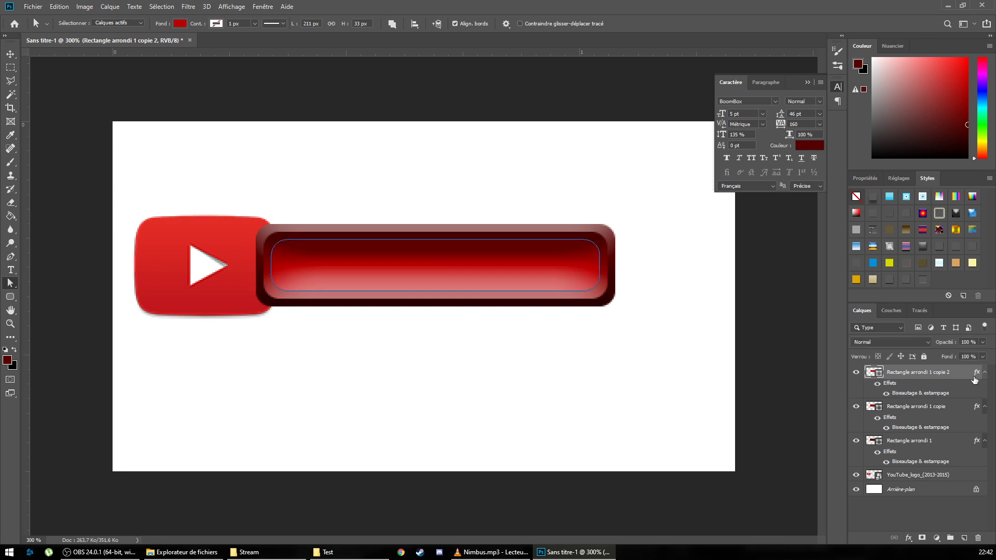
Set the bevel direction of Rectangle arrondi 1 copie 2 to Haut and add a 1 px black outer Contour
double_click(976, 373)
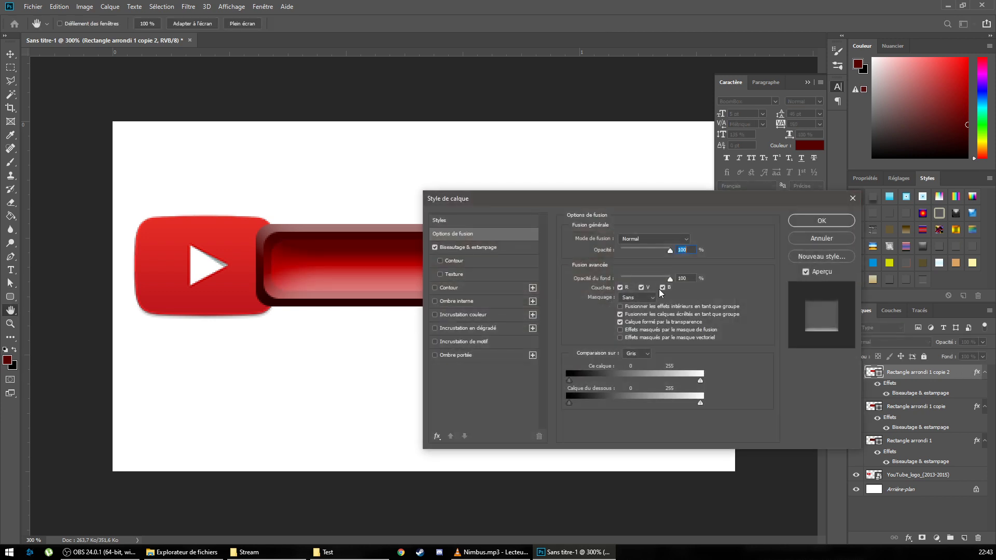
click(483, 248)
click(632, 271)
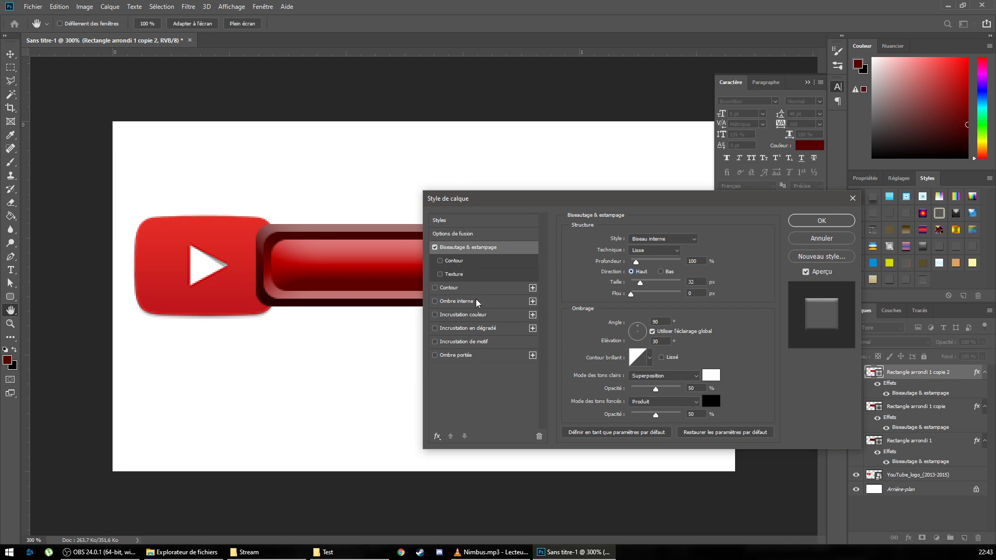
click(451, 286)
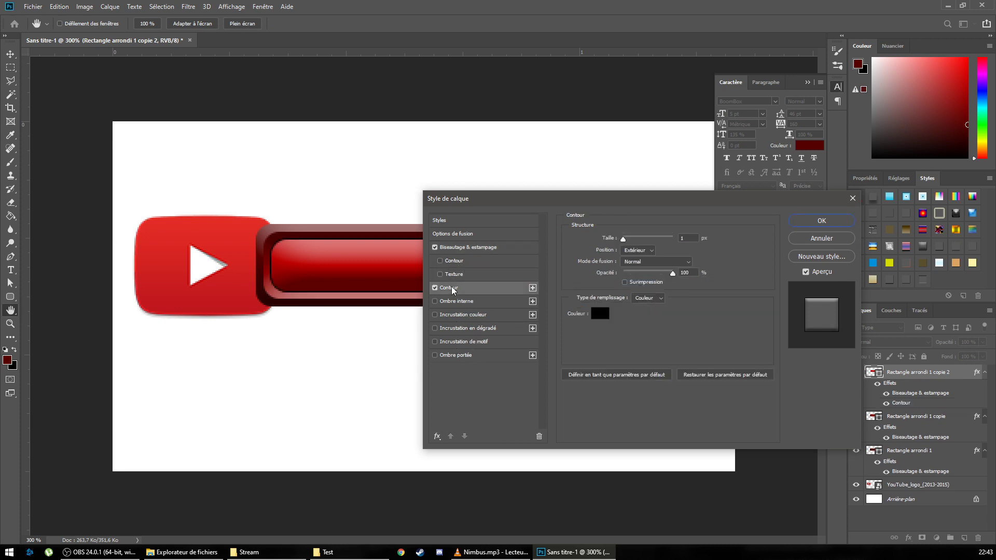
click(810, 223)
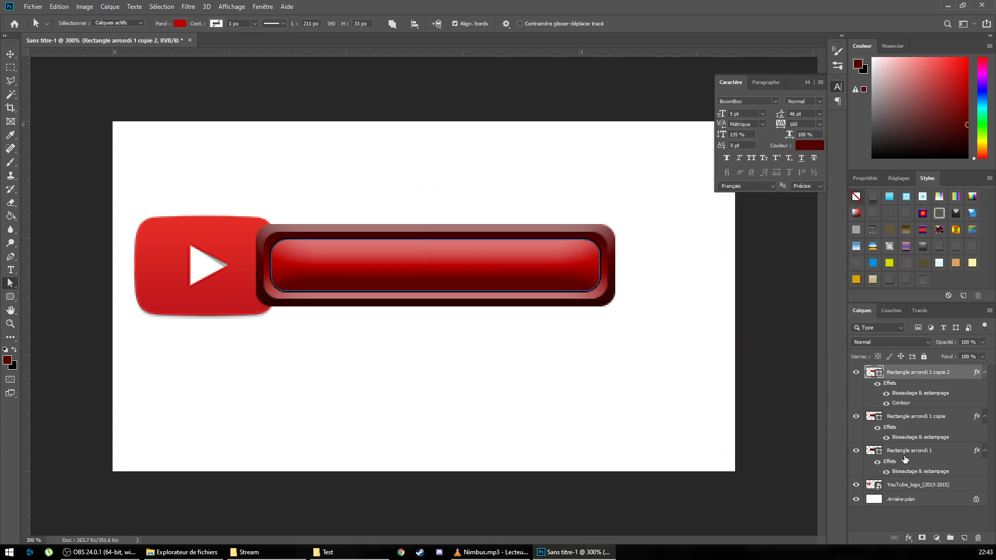
Collapse the effect lists of the three rectangle layers and move the YouTube logo layer above them
click(985, 450)
click(985, 416)
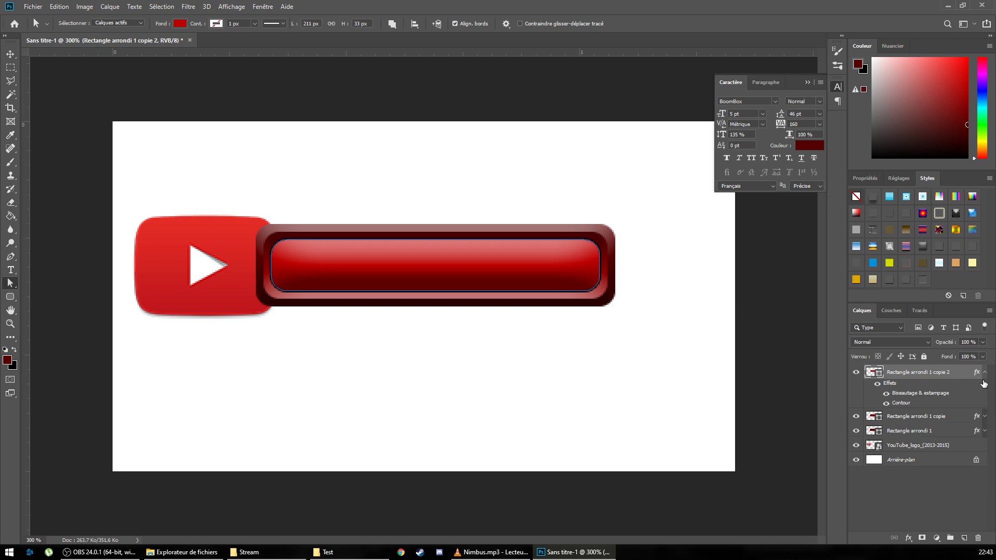
click(985, 372)
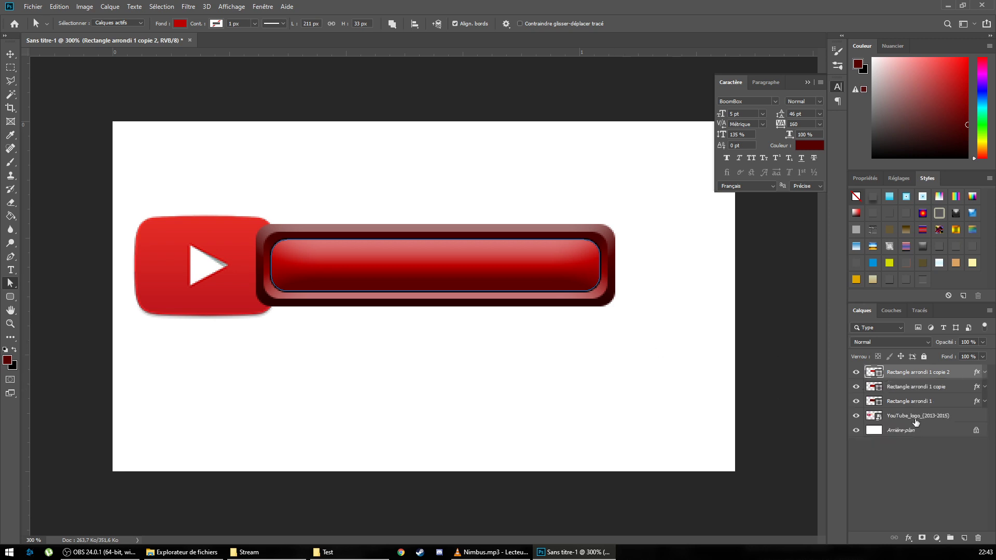
drag(916, 423, 905, 371)
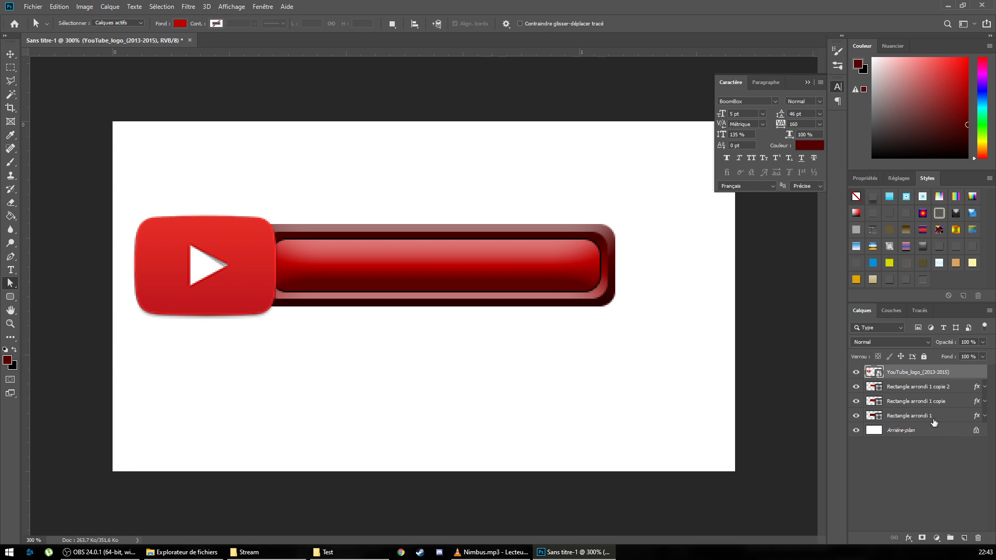
Apply the saved bevel style to the YouTube logo layer and set its bevel direction to Haut
click(923, 280)
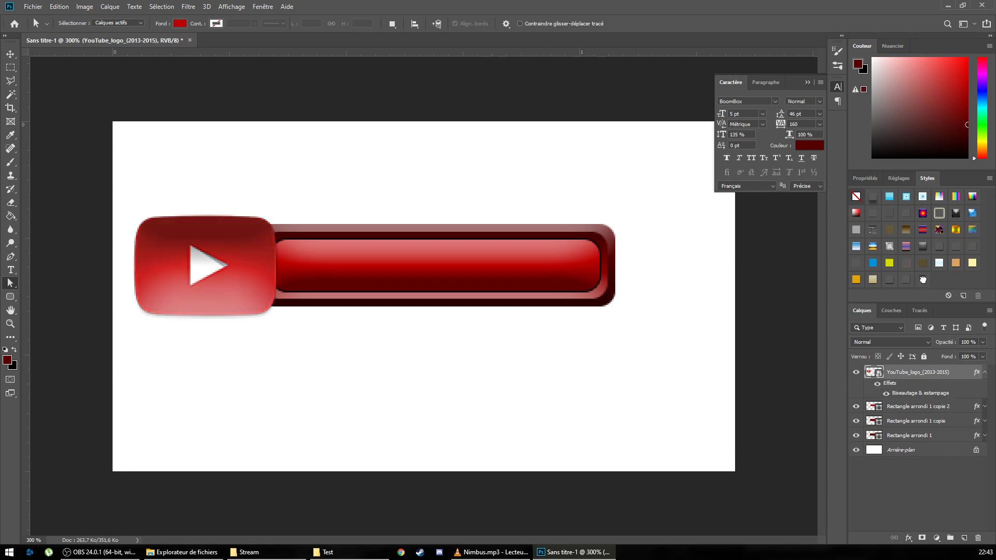
double_click(976, 373)
click(459, 247)
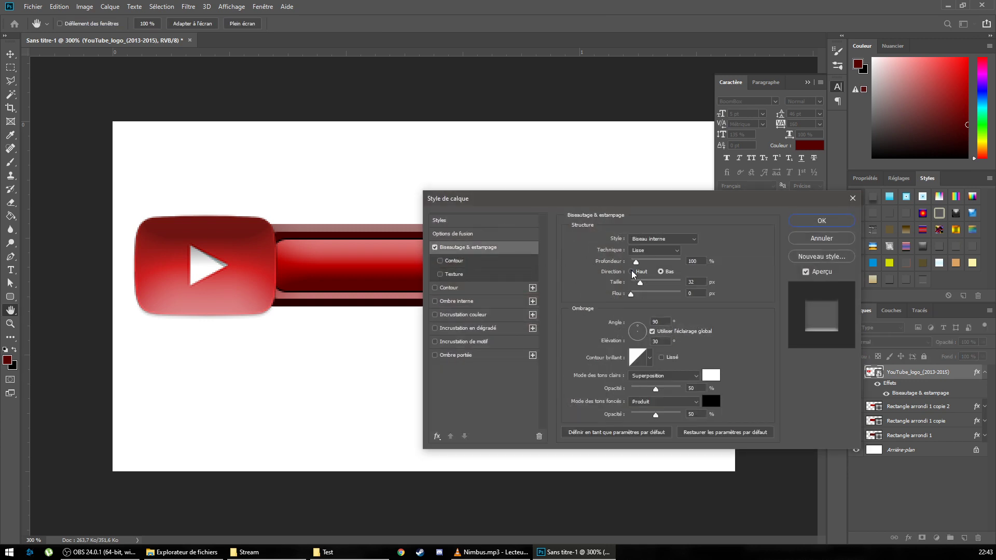
click(819, 221)
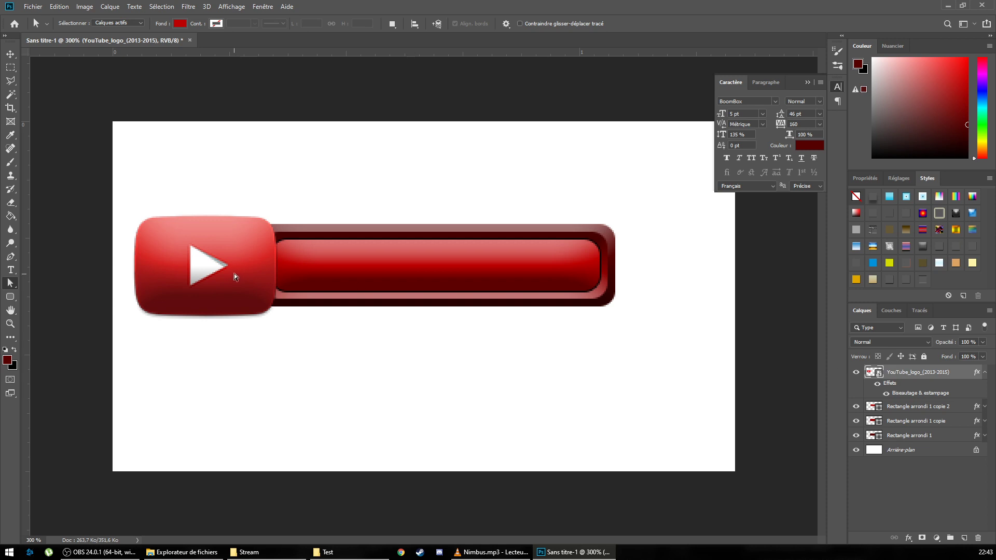
Nudge the YouTube logo slightly left so it only just meets the left edge of the inner red bar
key(v)
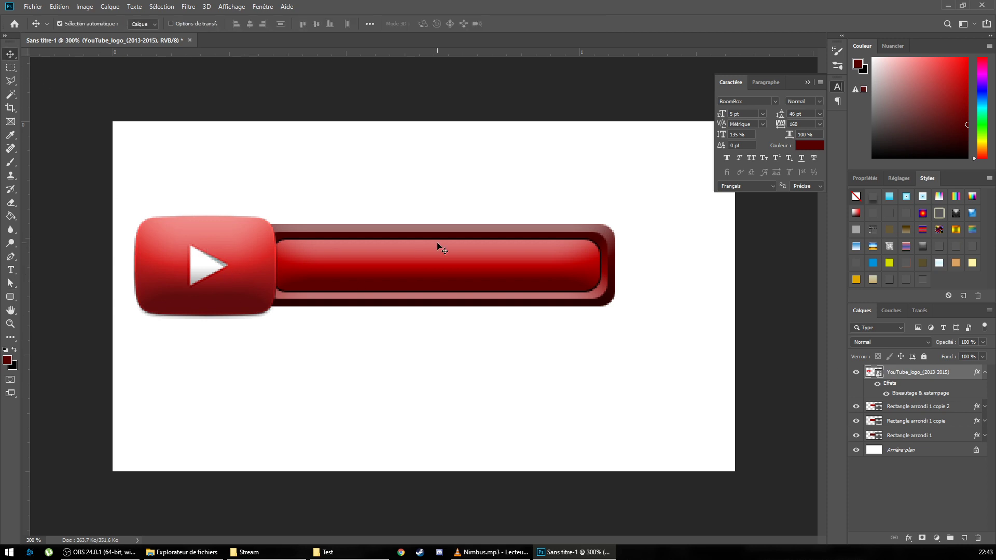
key(shift+Left)
key(Right)
key(Right)
key(Right)
key(Right)
key(Right)
key(Right)
key(Right)
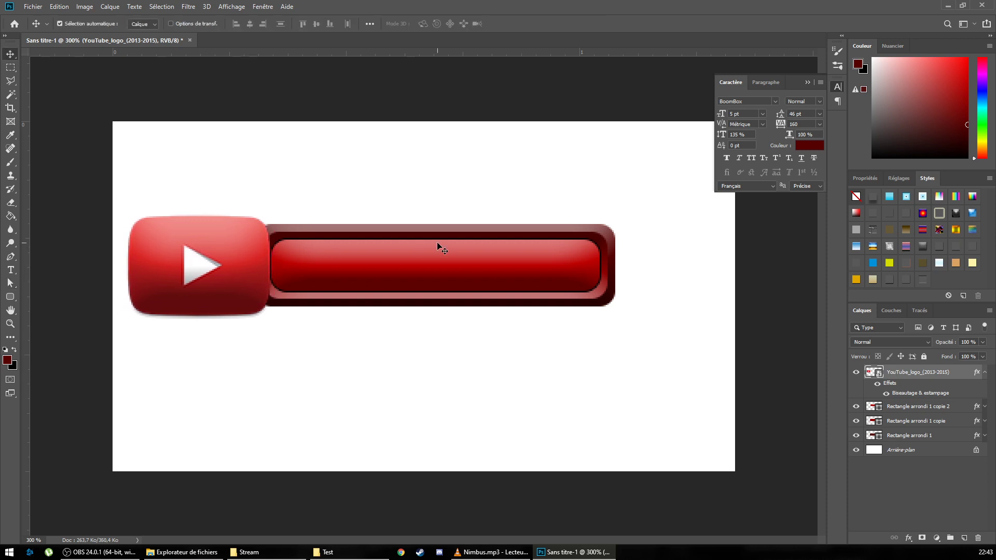
key(Right)
key(Left)
Add the text "Kozengod" in the 5 pt BoomBox font and centre it inside the inner red bar
click(11, 270)
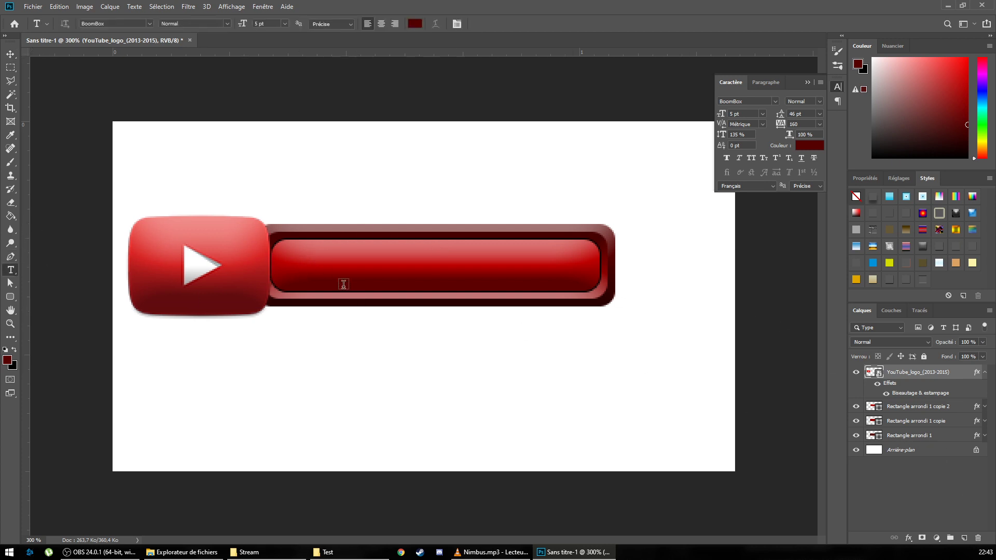
click(292, 270)
click(348, 295)
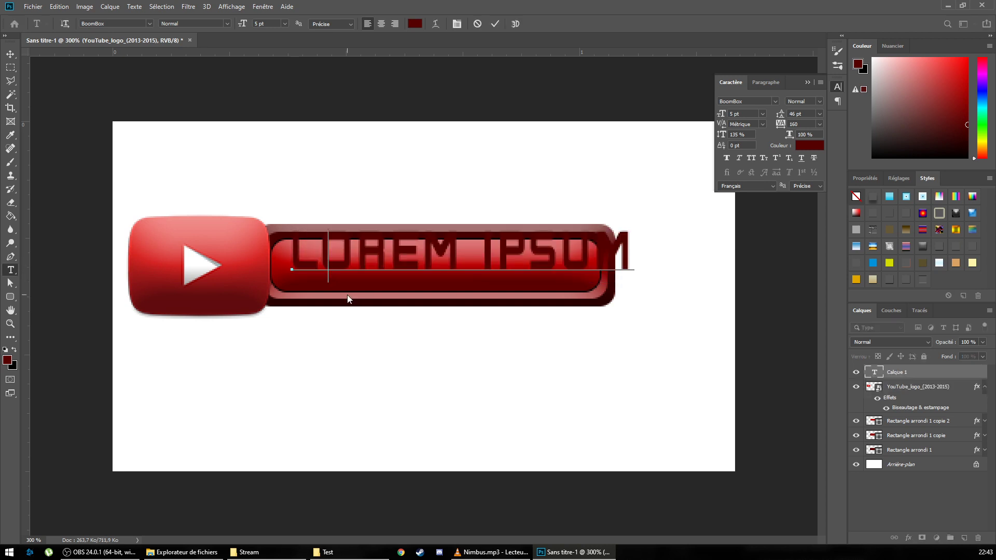
text(KUZENGUU)
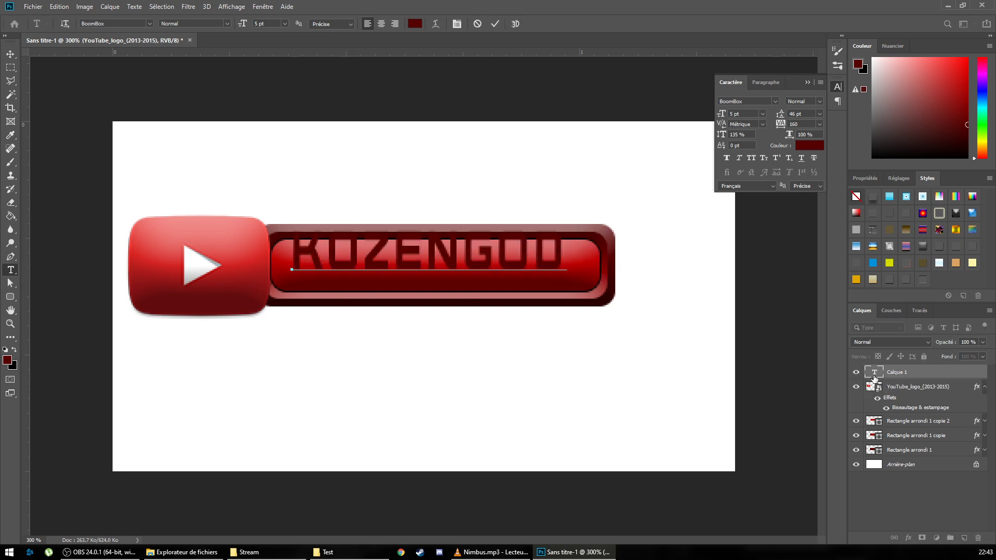
click(874, 376)
click(10, 54)
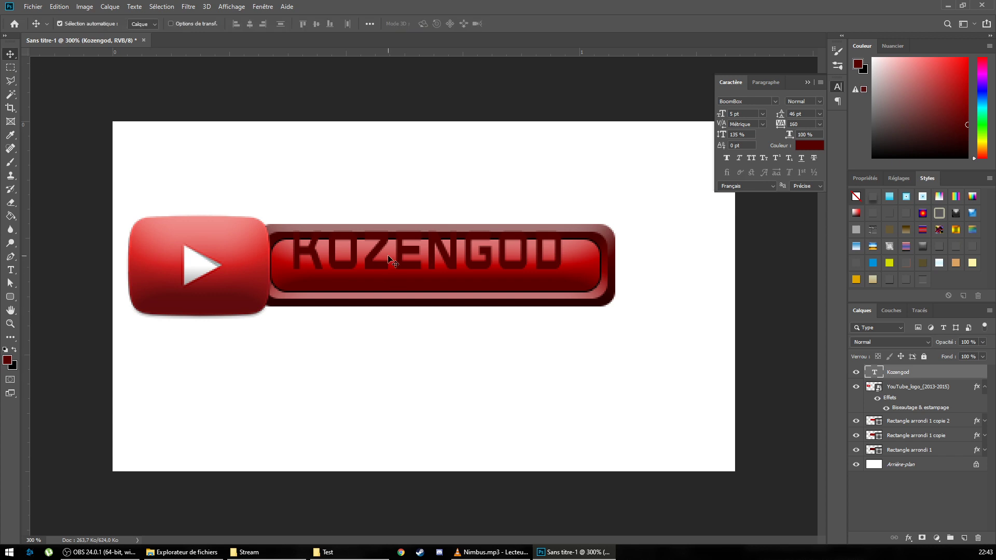
drag(388, 256, 397, 270)
Try saved styles on the Kozengod text layer and keep the one containing only a dark Contour
key(ctrl+minus)
key(ctrl+minus)
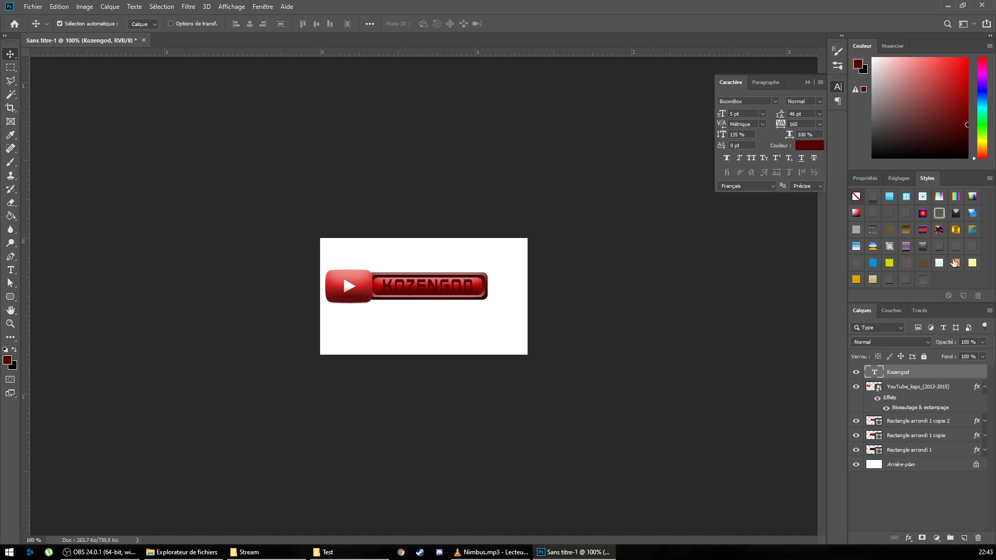
click(941, 247)
click(954, 251)
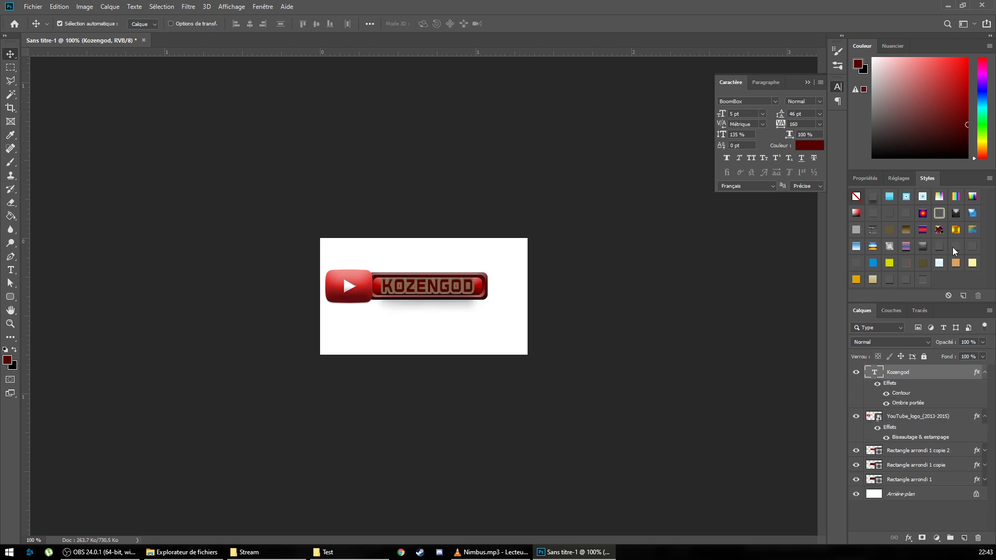
click(977, 248)
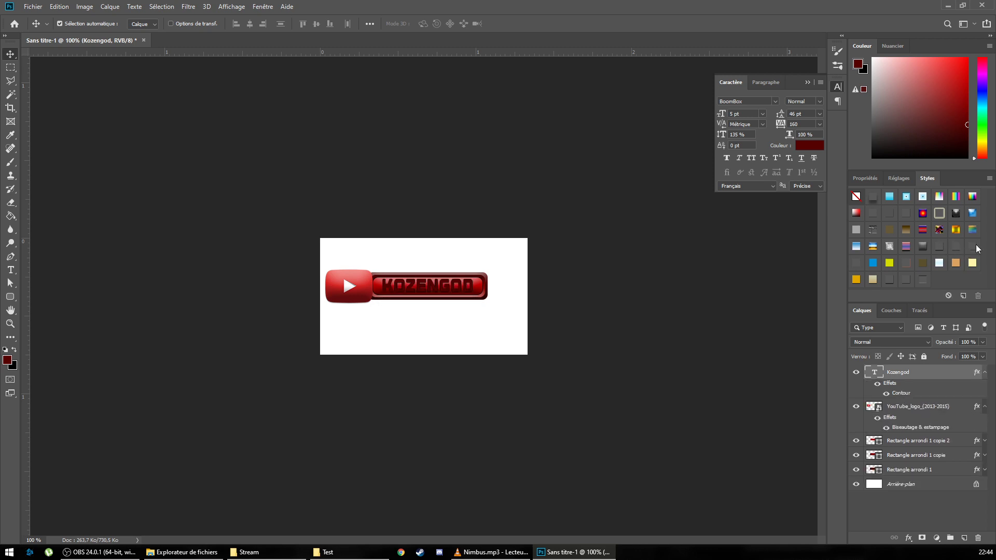
Add a linear white-to-light-grey gradient overlay at 90° to the Kozengod text layer
double_click(976, 374)
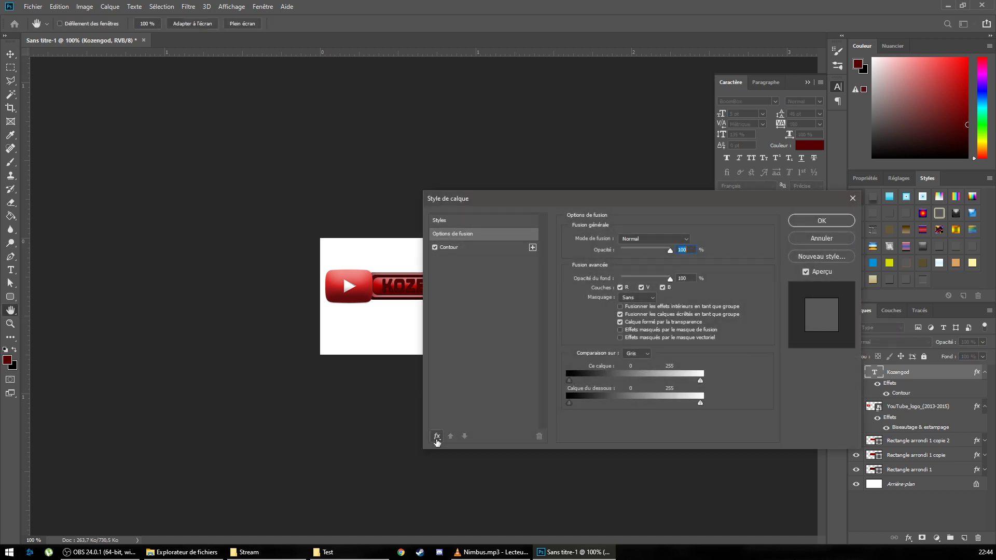
click(437, 437)
click(497, 378)
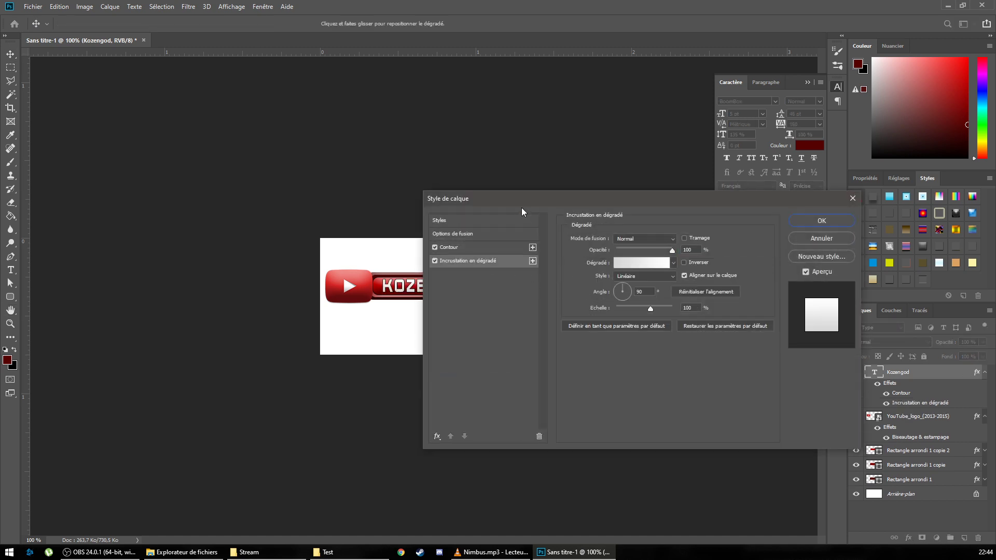
drag(523, 200, 642, 179)
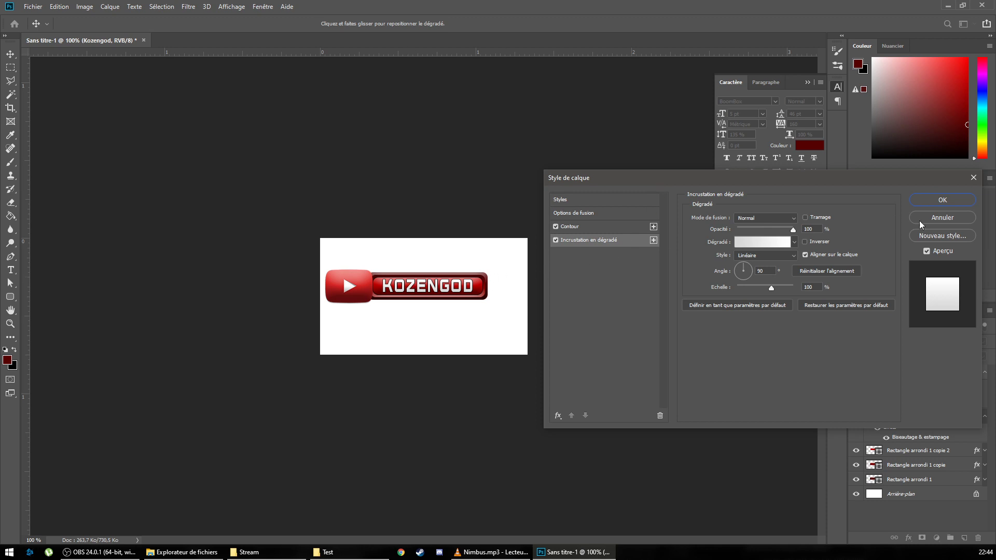
click(942, 200)
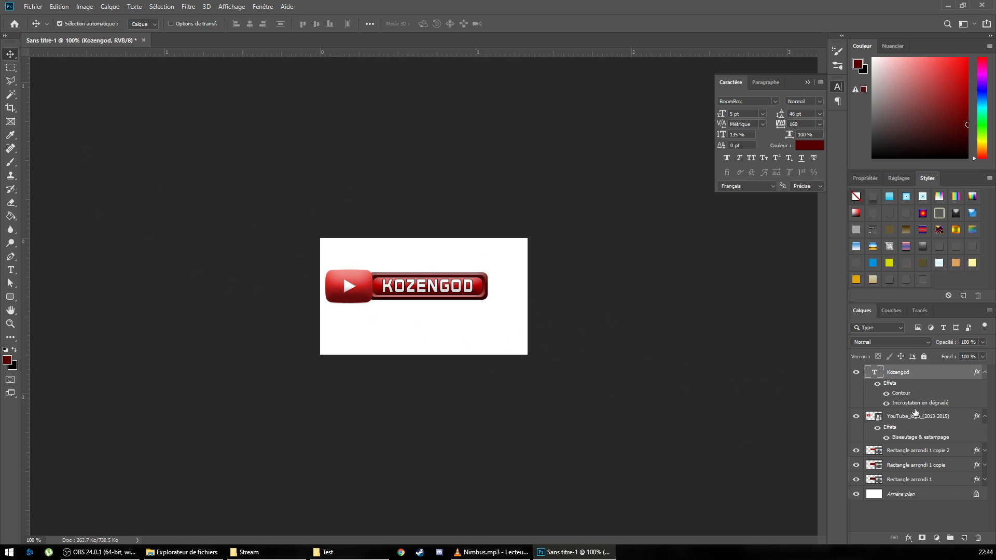
Collapse the remaining effect lists and select all layers from Kozengod down to Rectangle arrondi 1
click(985, 372)
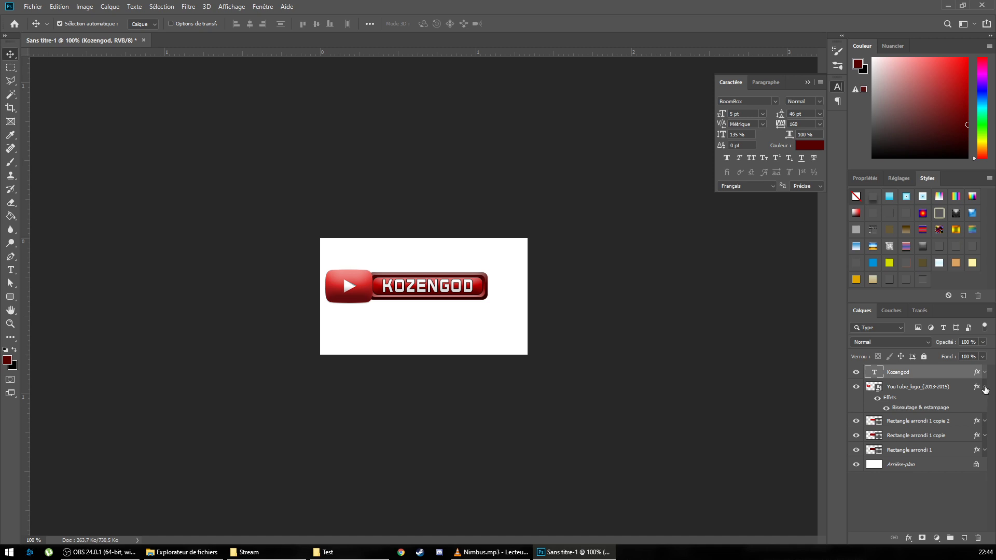
click(985, 389)
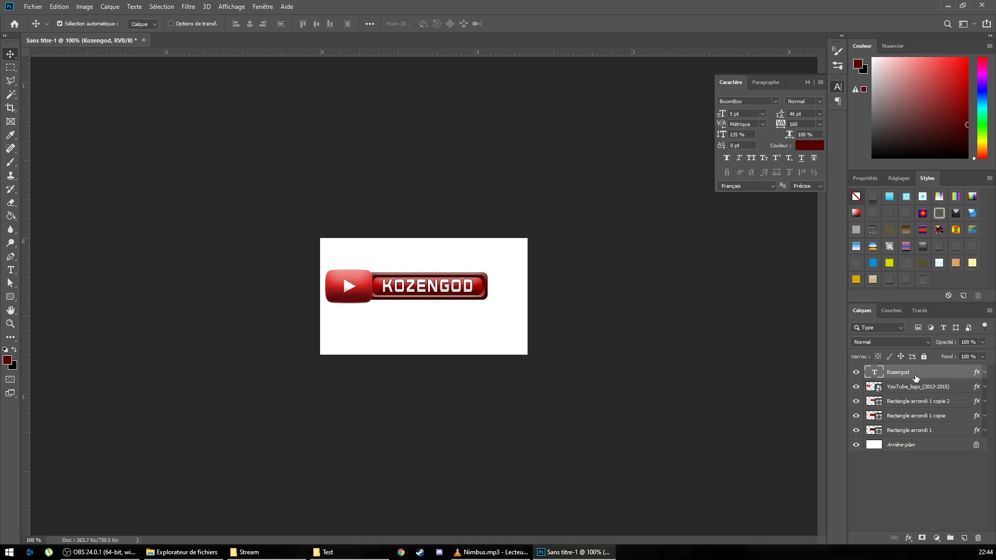
shift+click(928, 434)
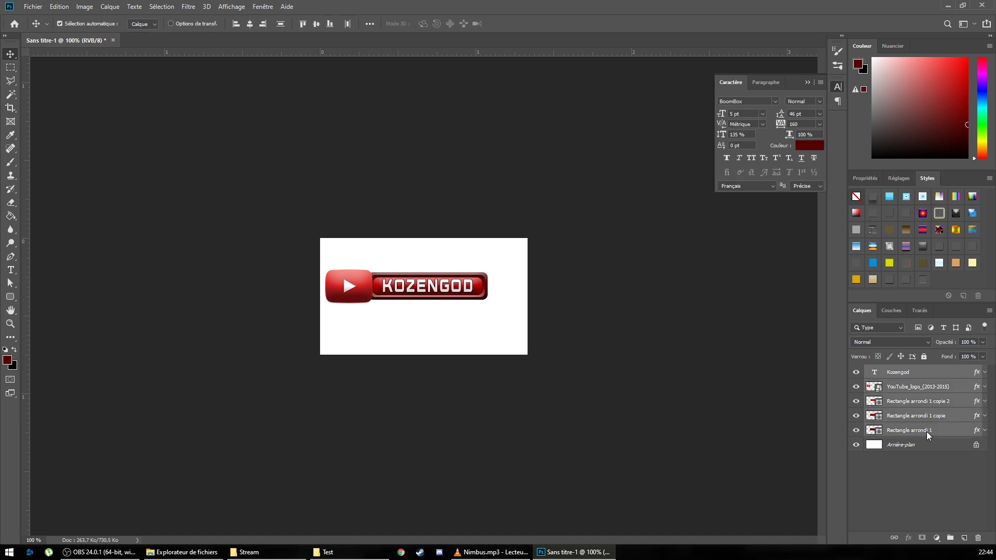
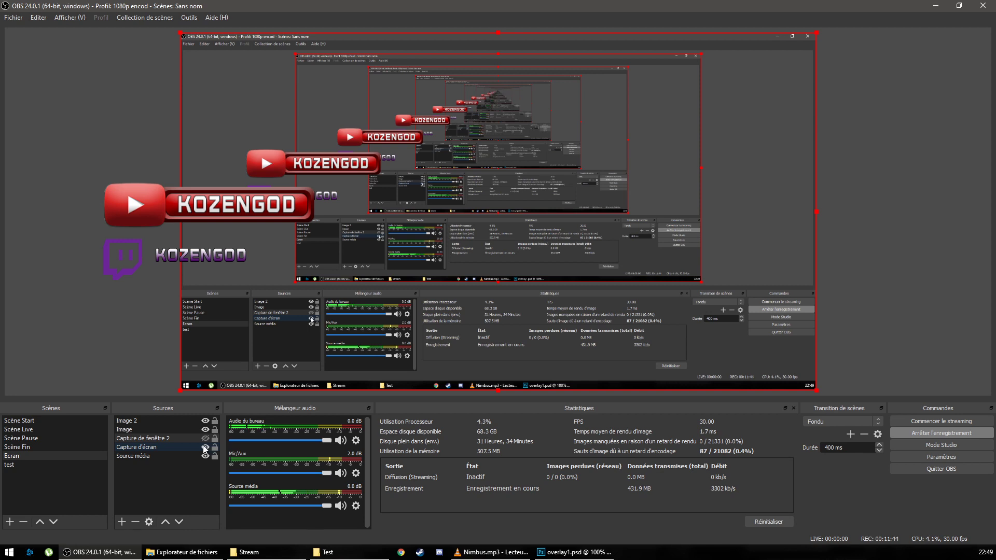
Delete the Source média source from the Ecran scene in OBS and confirm the removal
click(140, 456)
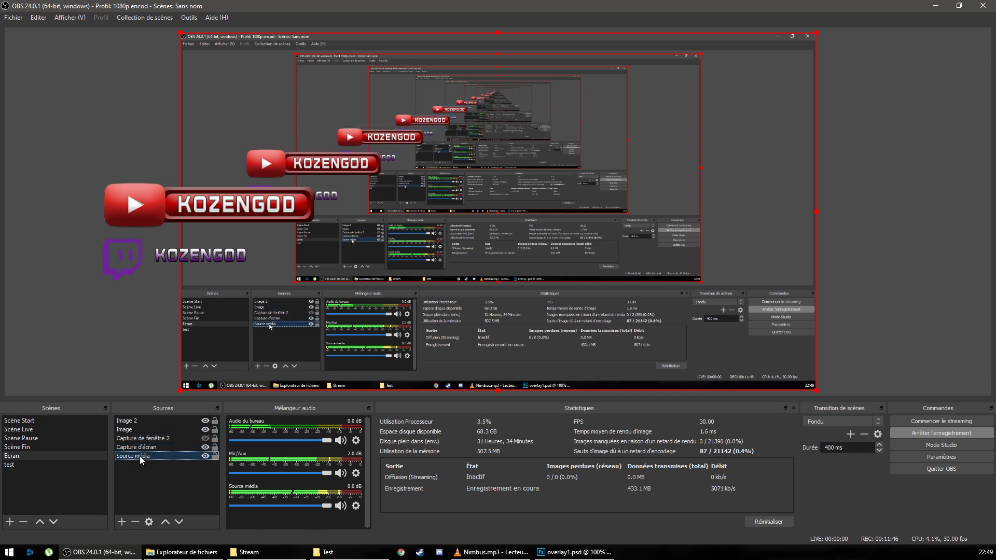
key(Delete)
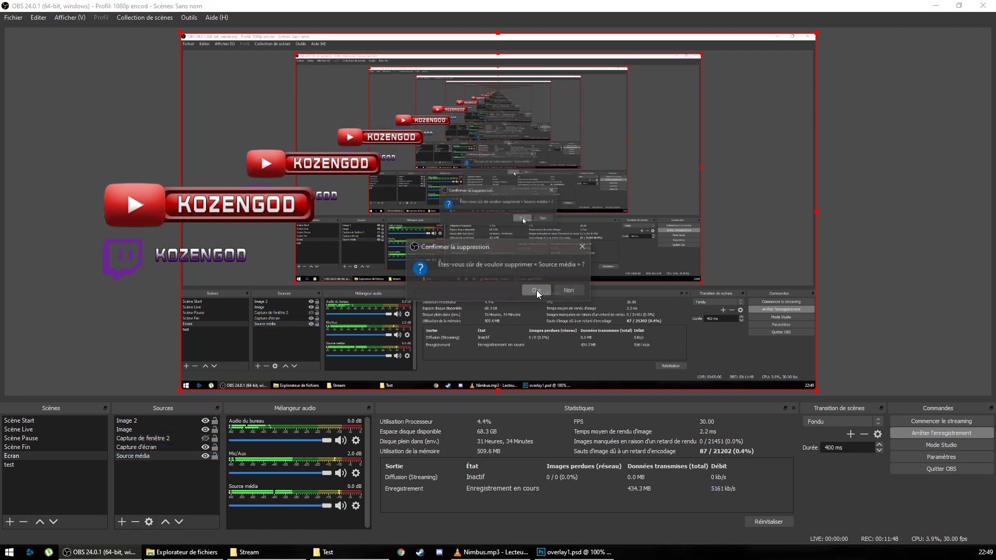
click(531, 291)
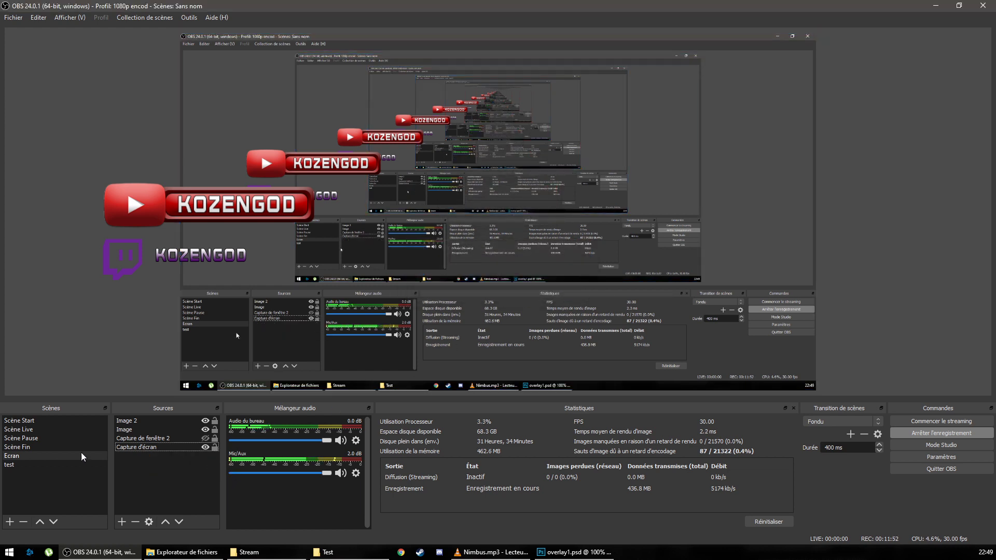
Switch to Photoshop and close overlay1.psd without saving the changes
click(574, 552)
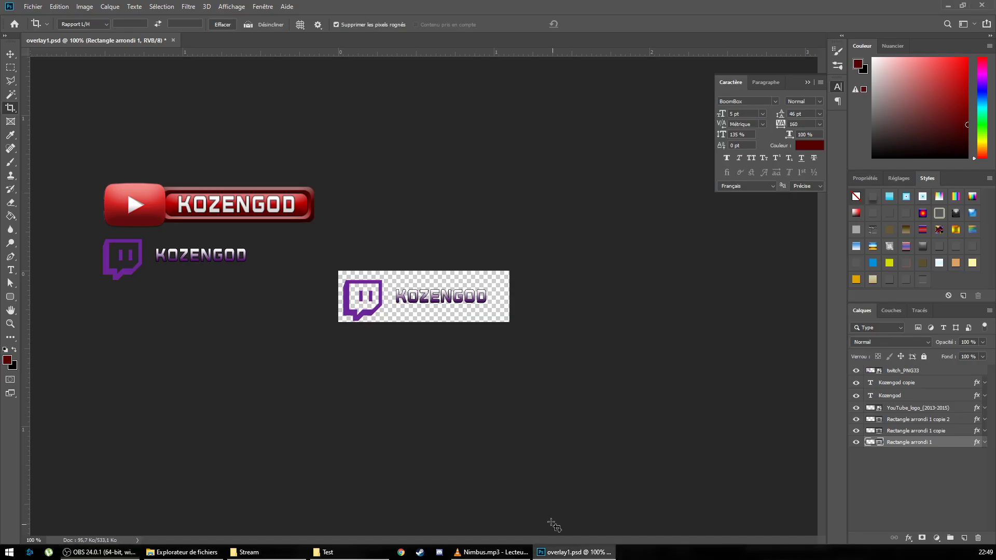
click(173, 40)
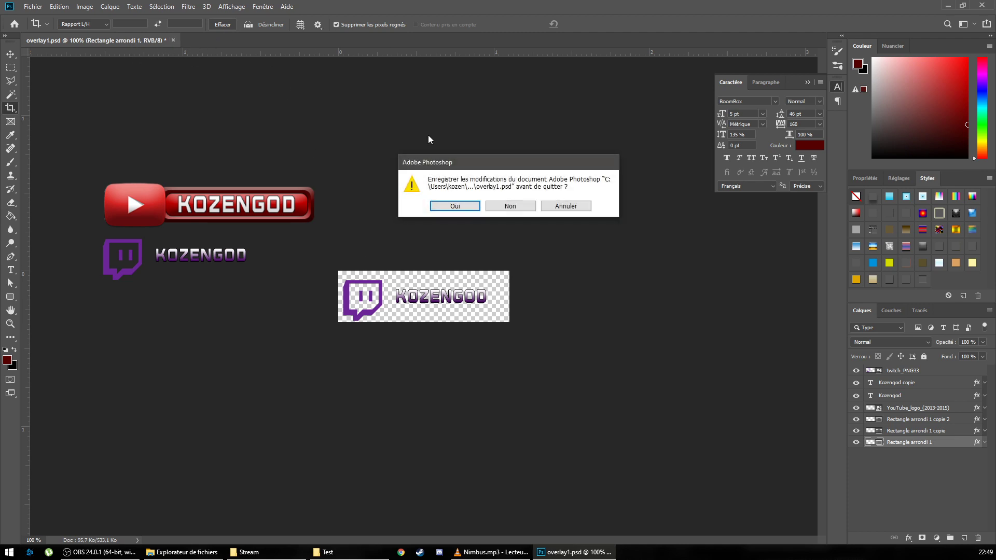
click(511, 207)
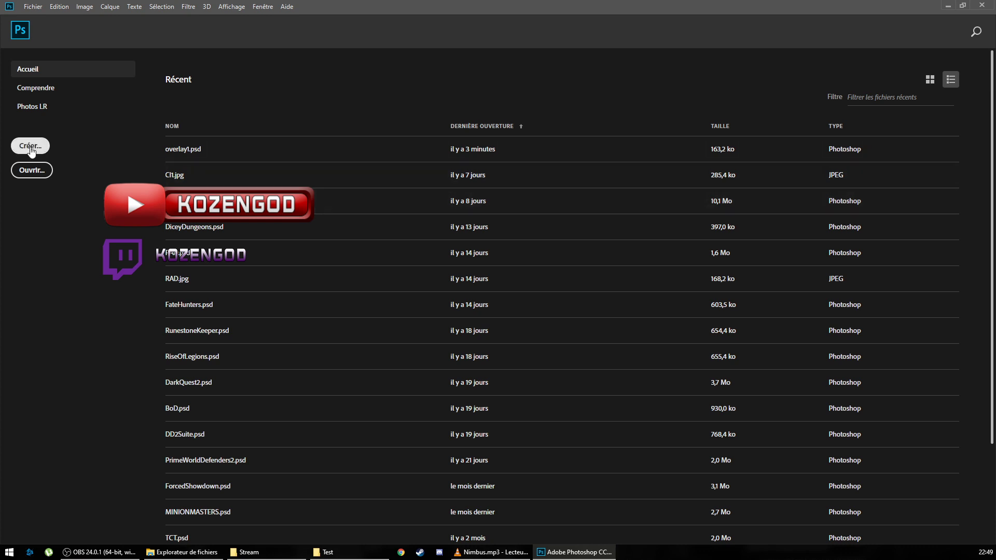
Create a new 400 × 400 px RGB document at 300 pixels per inch with a white background
click(30, 147)
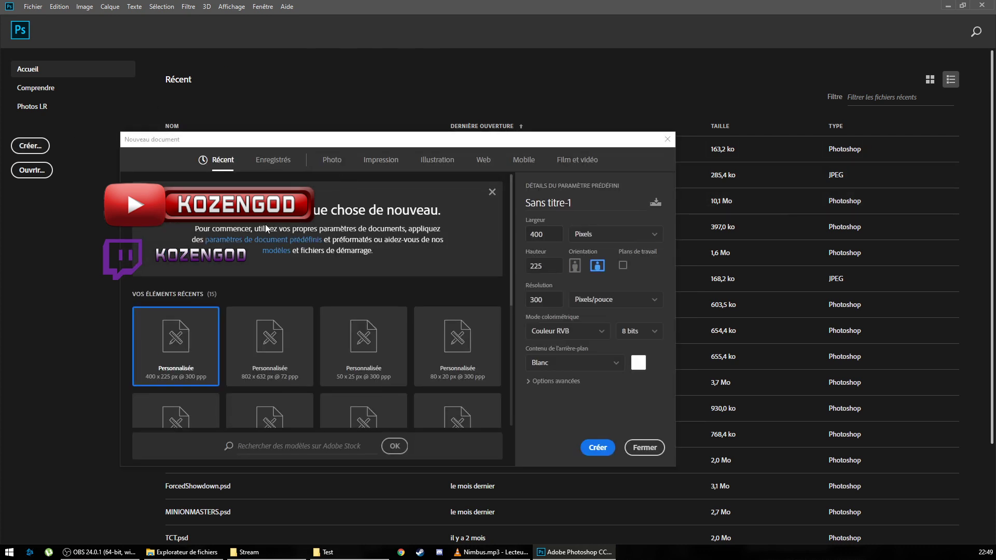
double_click(547, 264)
text(400)
key(Return)
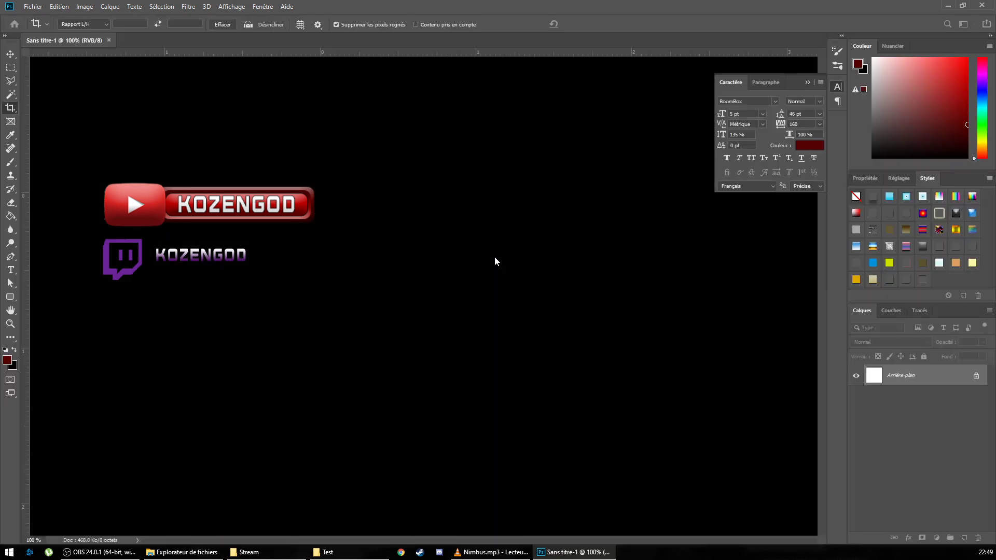
Draw a filled dark red rounded rectangle of about 385 × 383 px with 10 px corner radius, nearly covering the white canvas
click(628, 333)
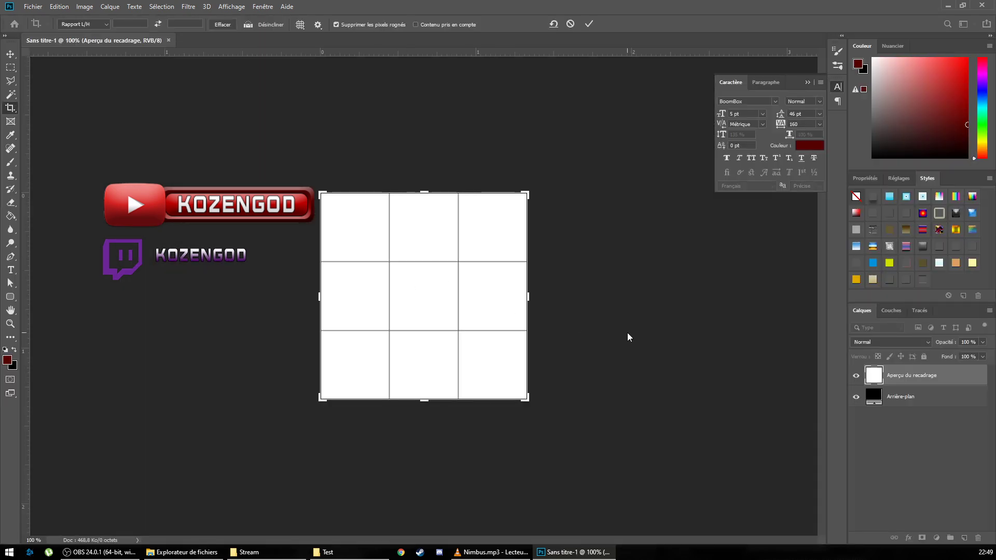
click(10, 54)
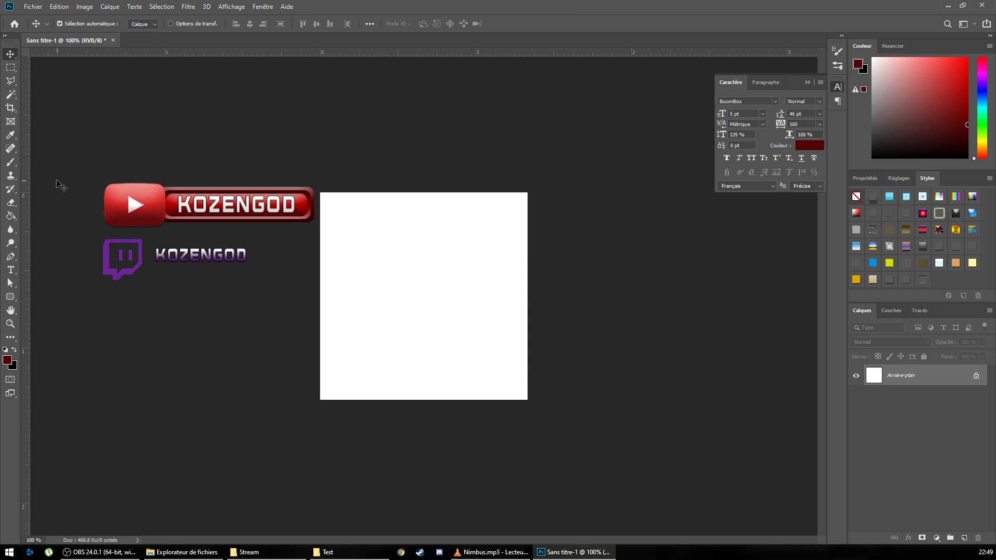
click(10, 298)
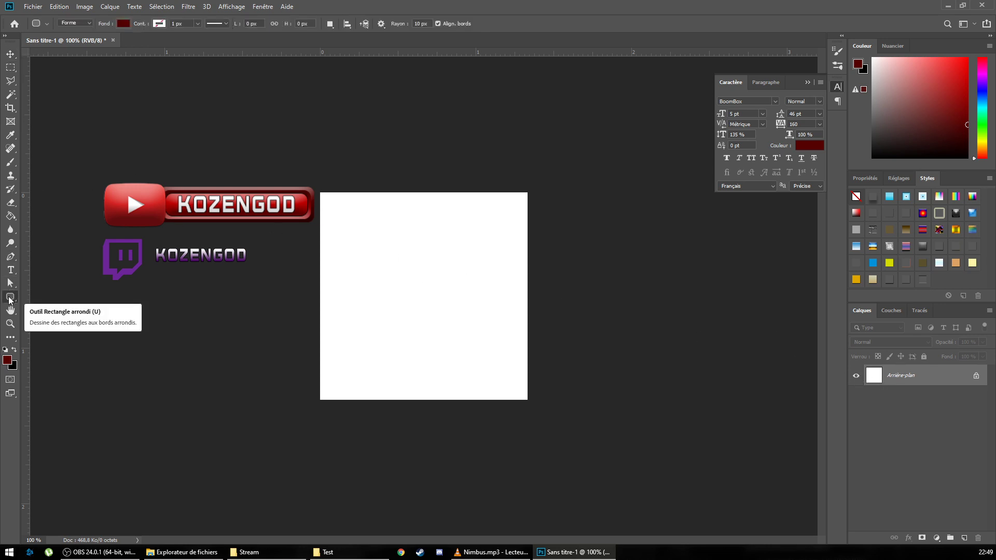
right_click(9, 299)
click(10, 299)
drag(324, 201, 523, 394)
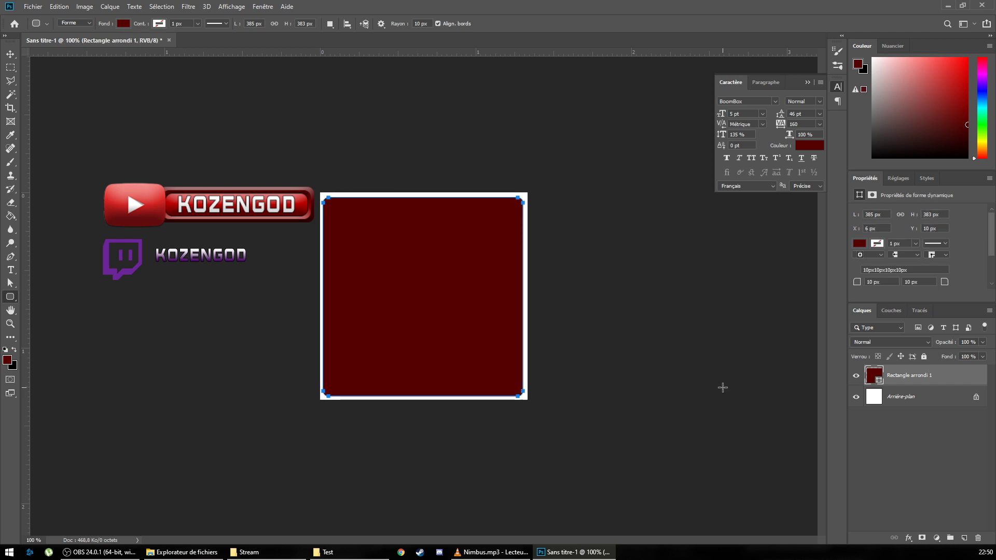
Rasterize the rounded rectangle layer and load its outline as a selection
right_click(904, 382)
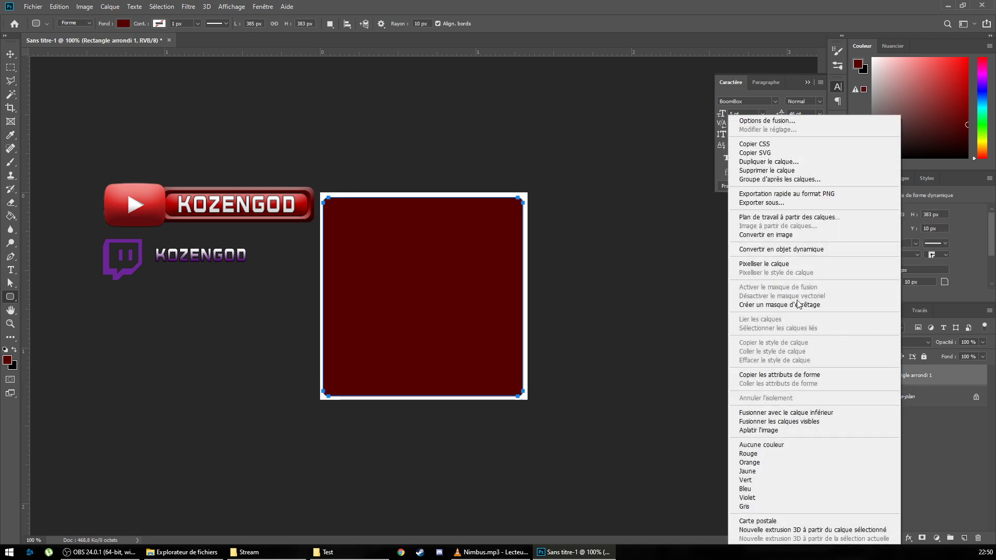
click(789, 265)
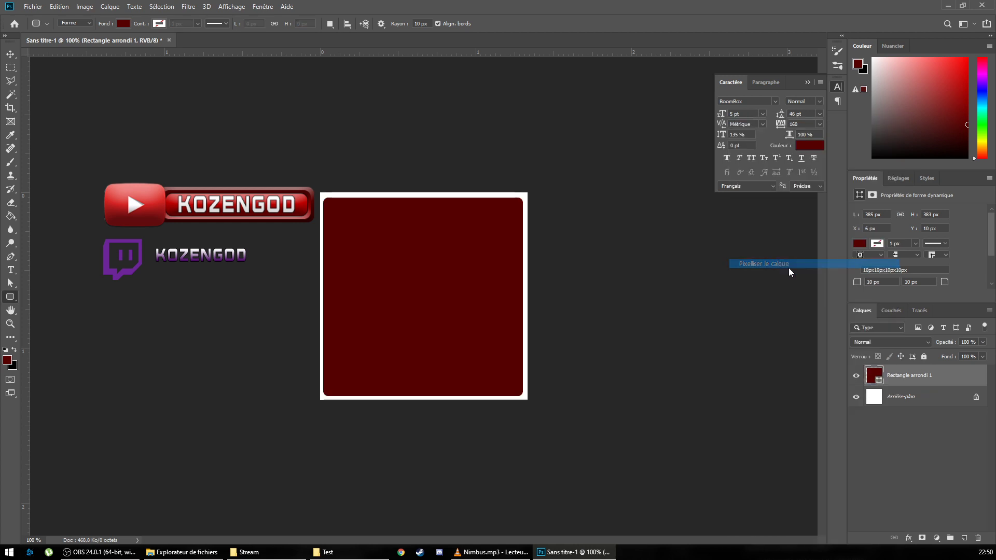
ctrl+click(877, 377)
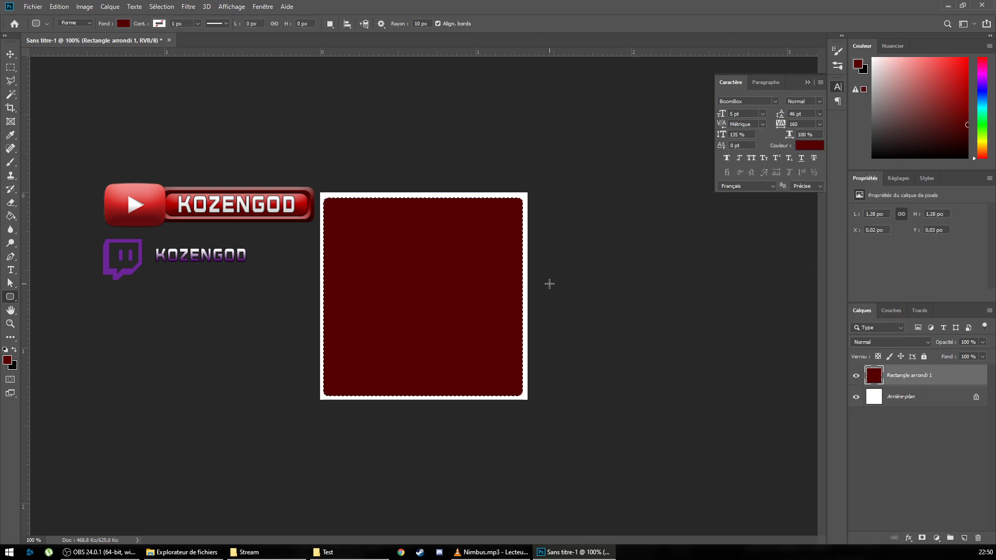
click(11, 67)
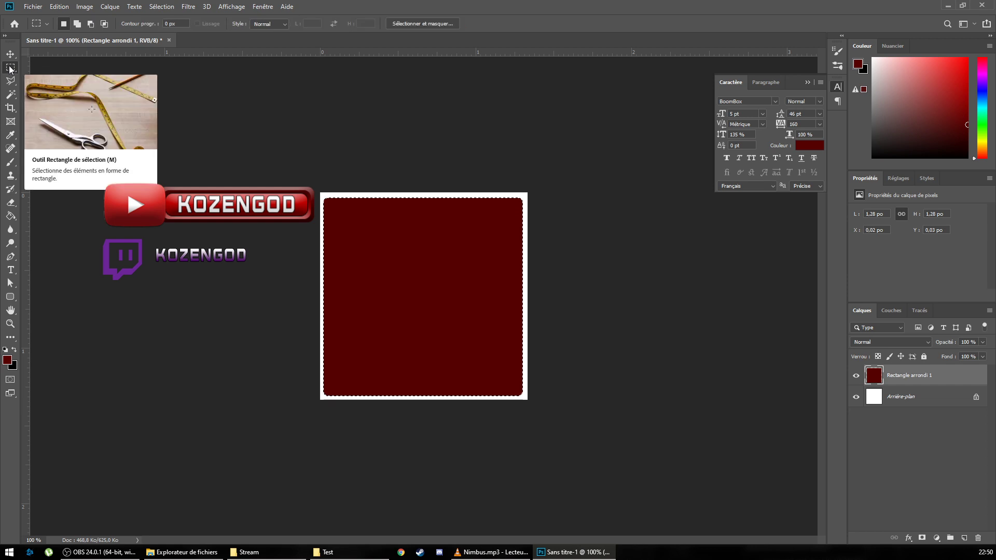
right_click(432, 273)
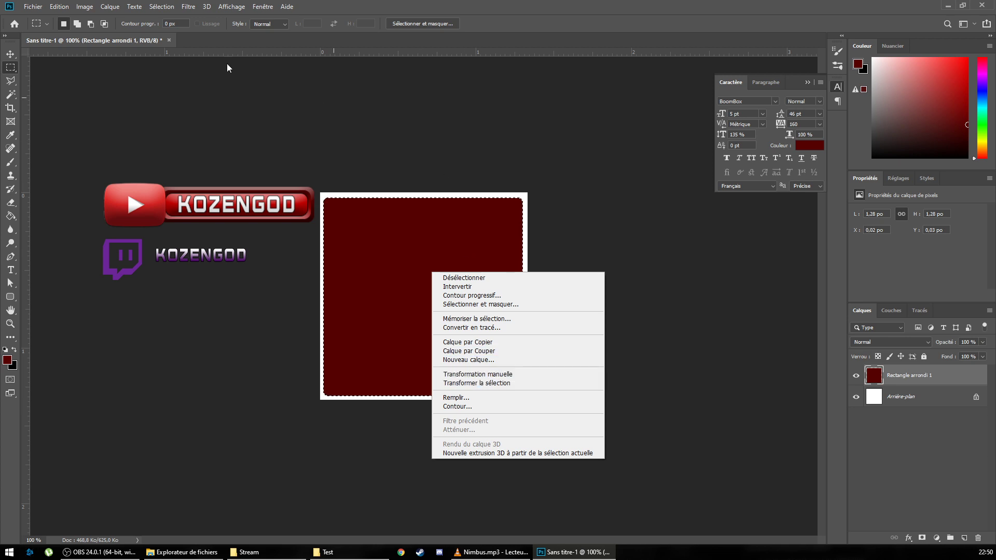
click(86, 6)
click(85, 6)
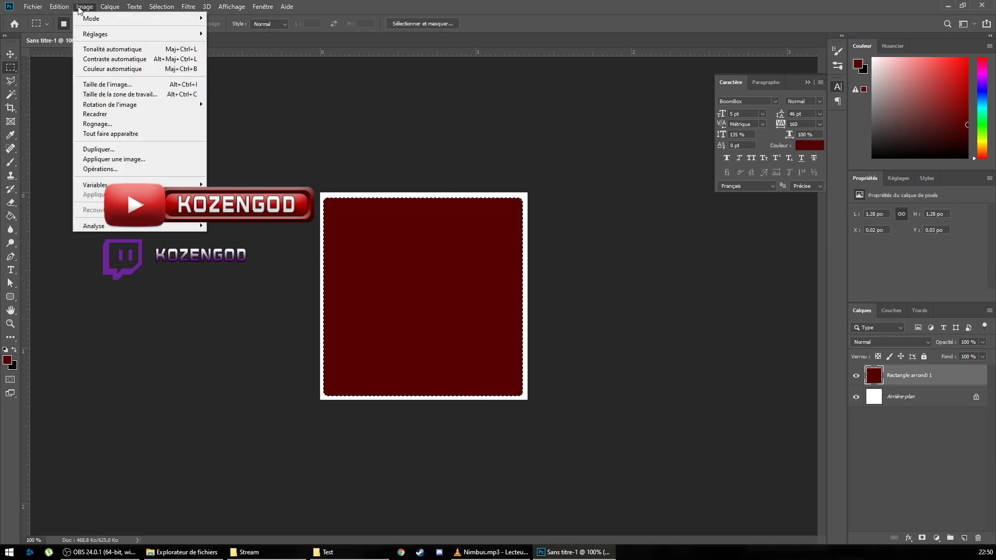
click(877, 382)
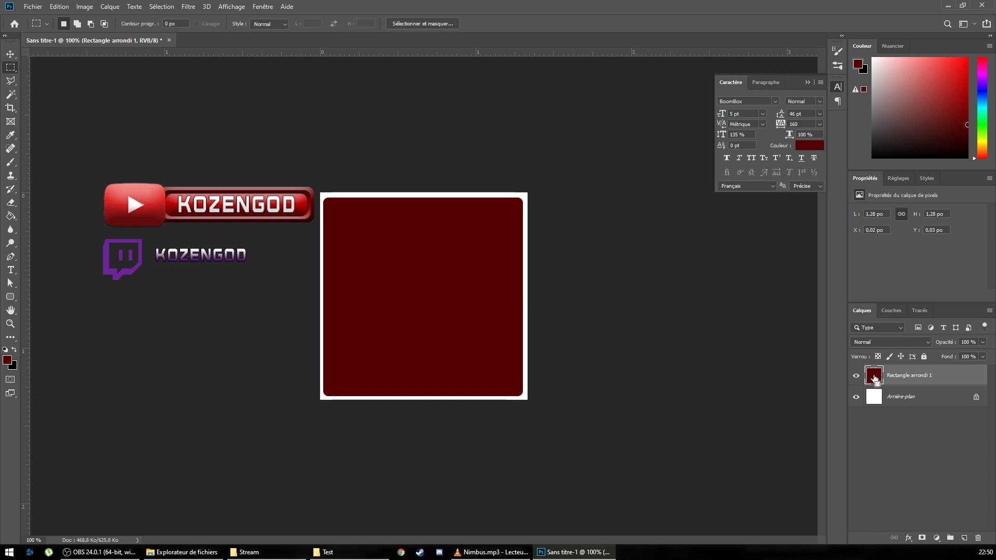
ctrl+click(874, 376)
Contract the selection so it sits slightly inside the rounded rectangle's edges
click(81, 7)
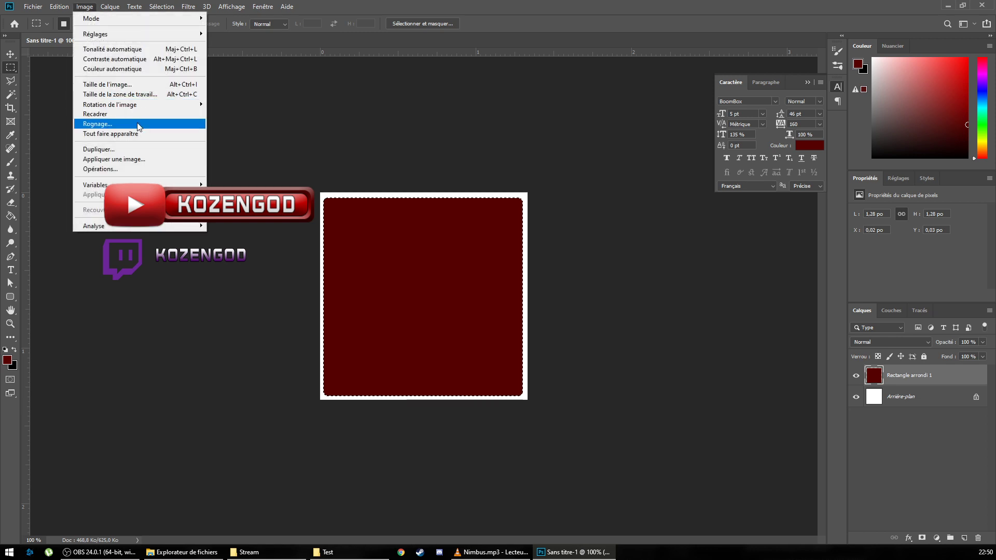
mouse_move(54, 6)
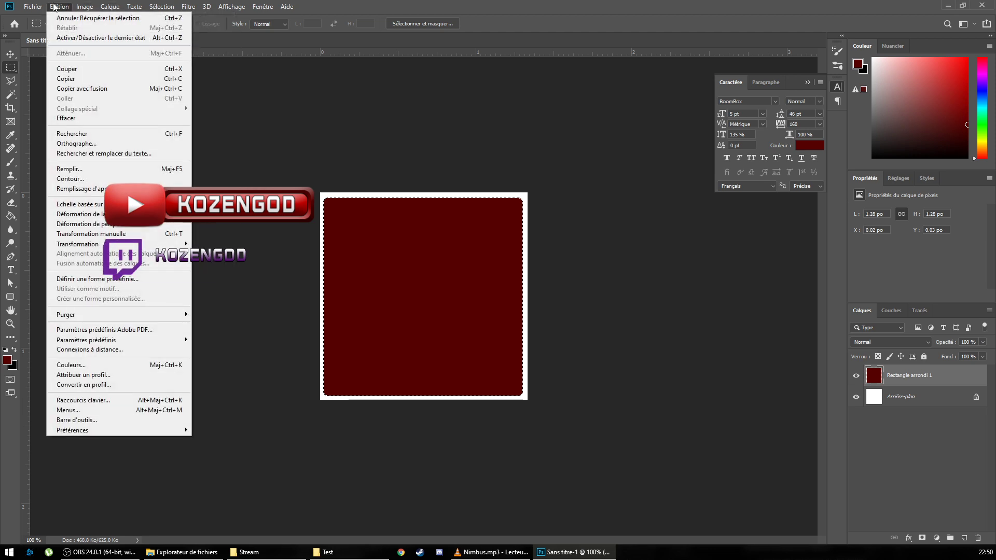
click(54, 6)
click(160, 6)
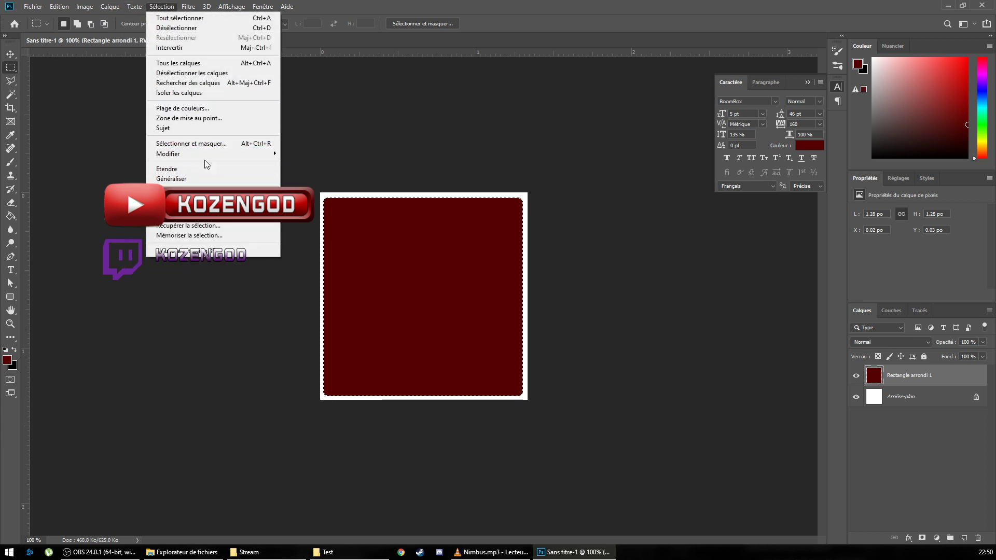
mouse_move(217, 157)
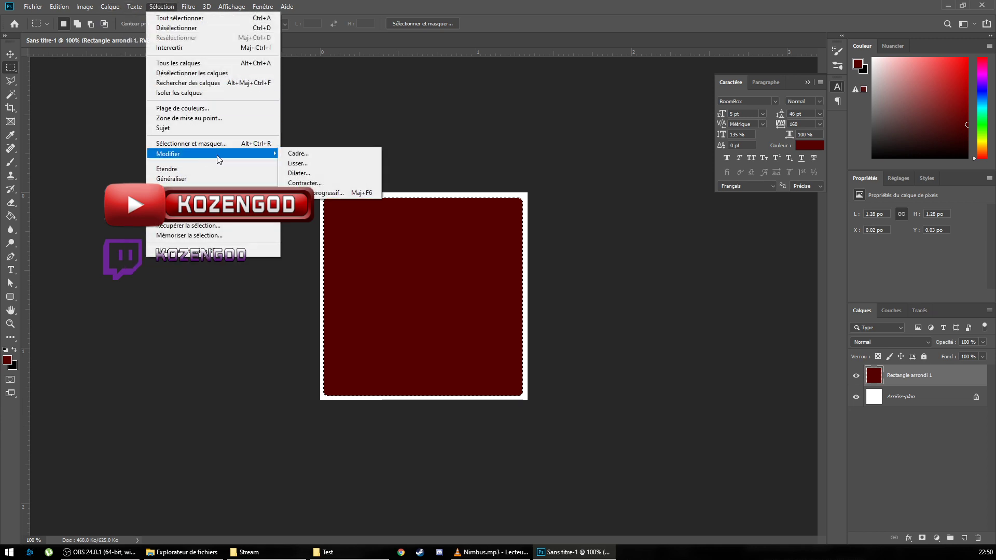
click(306, 183)
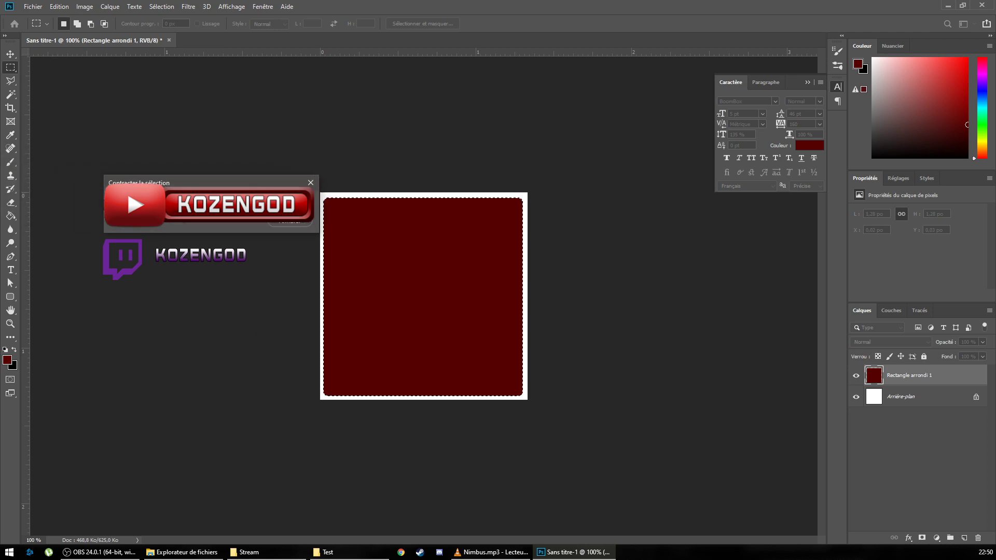
key(Return)
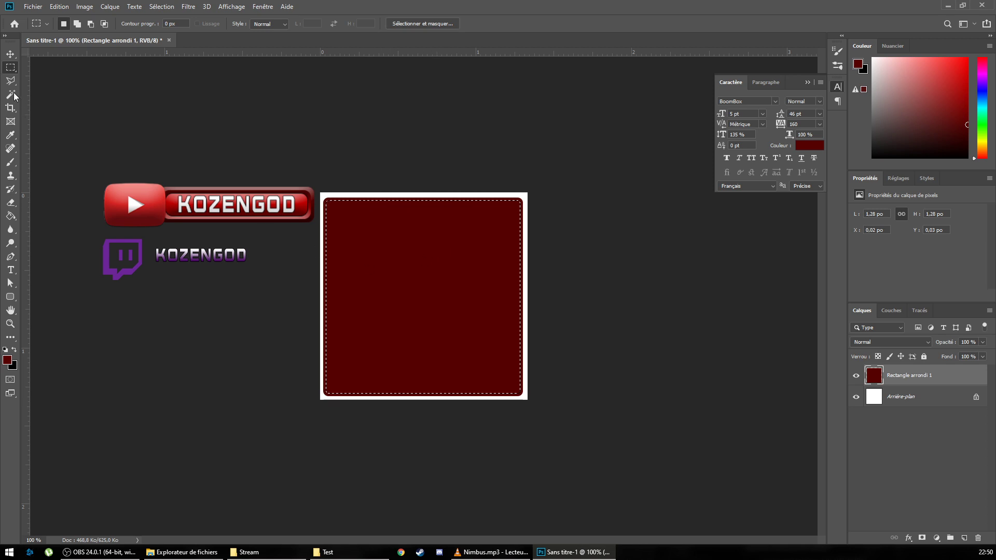
Invert the selection to isolate the rounded rectangle's thin border on its own layer, and remove the original rectangle layer
right_click(399, 266)
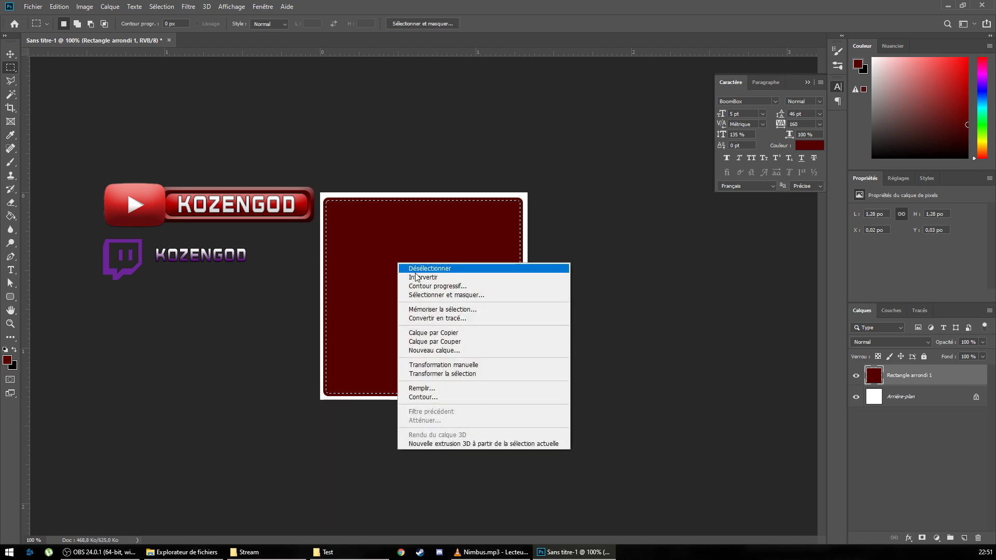
click(417, 277)
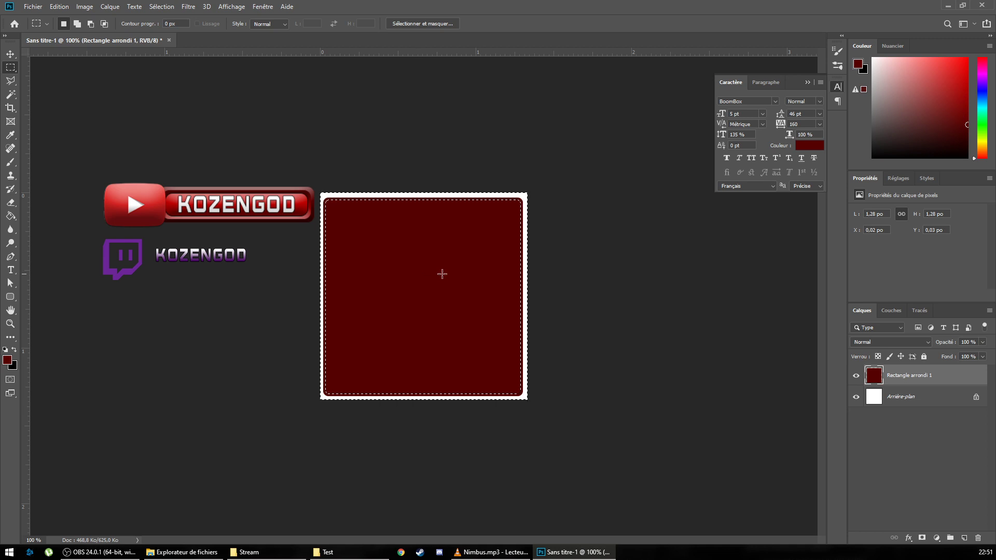
key(Delete)
key(ctrl+d)
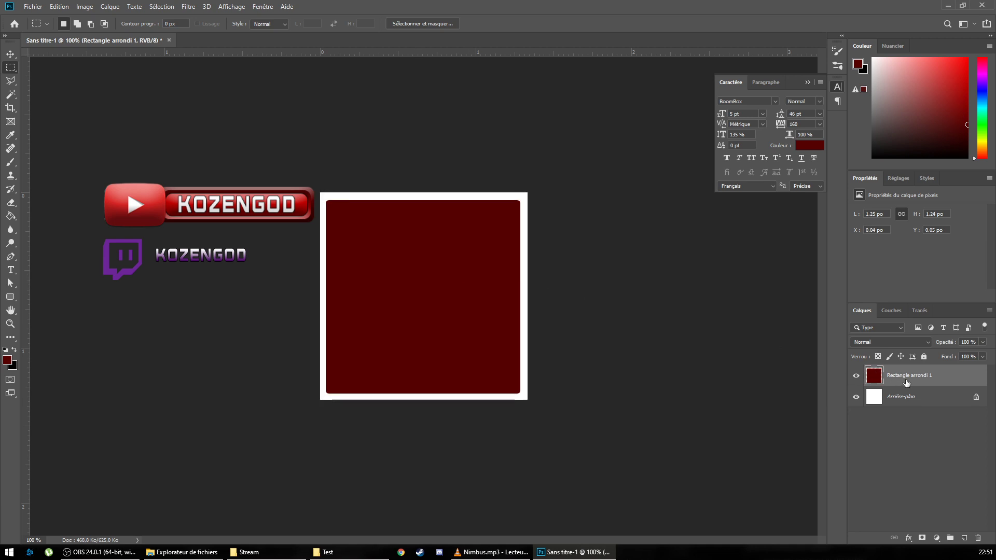
drag(917, 380, 978, 539)
key(ctrl+z)
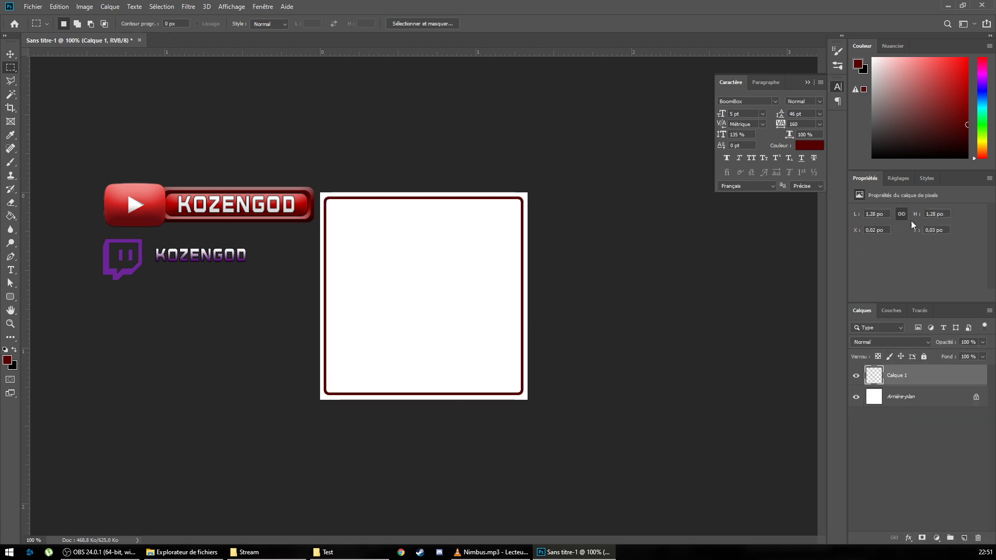
Apply the saved bevel and emboss style preset to the frame layer and try the bevel's Contour option in its layer style
click(928, 178)
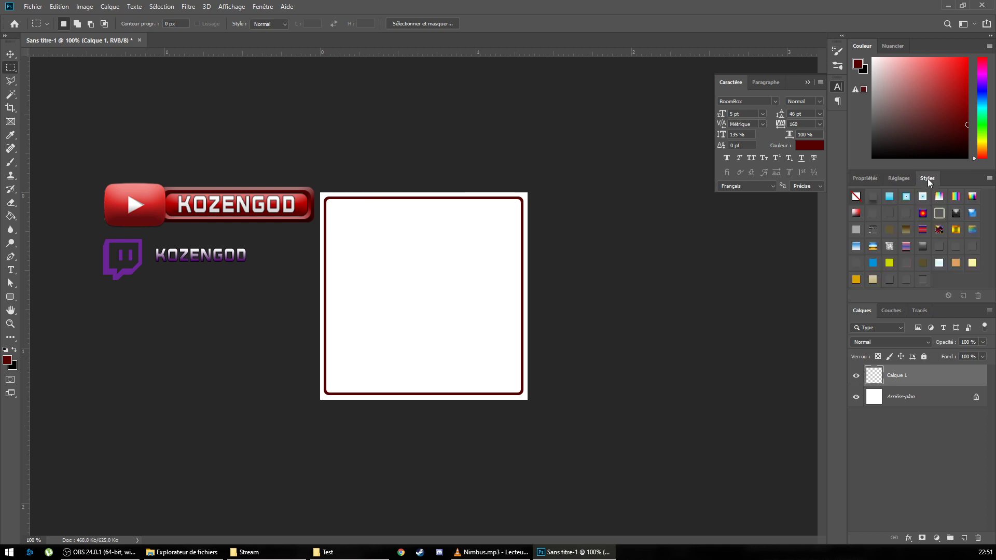
click(923, 280)
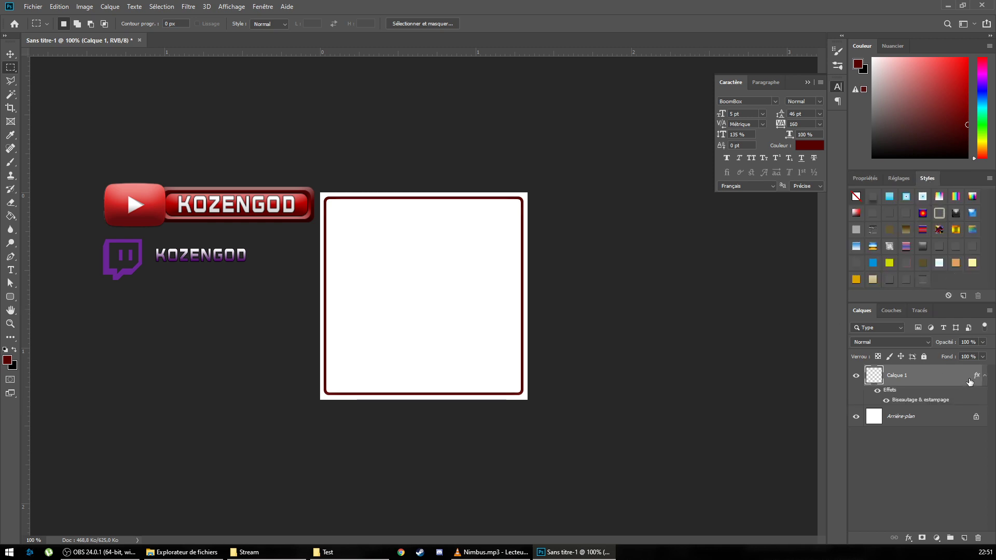
double_click(942, 368)
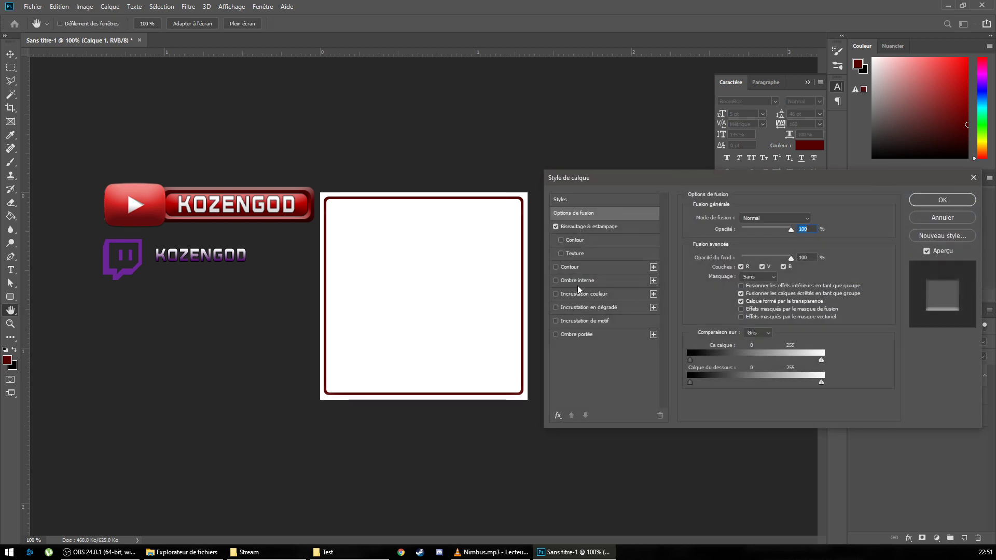
click(580, 241)
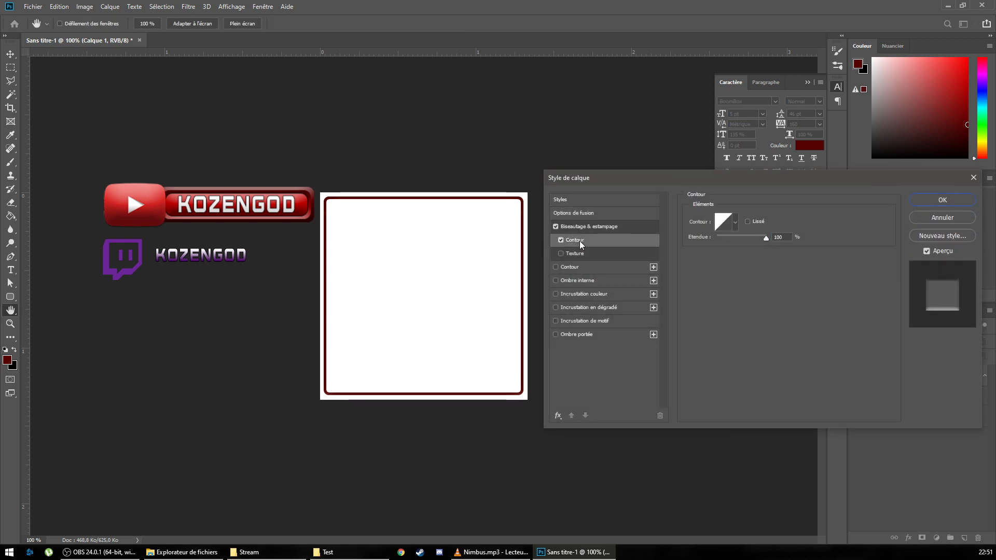
click(556, 226)
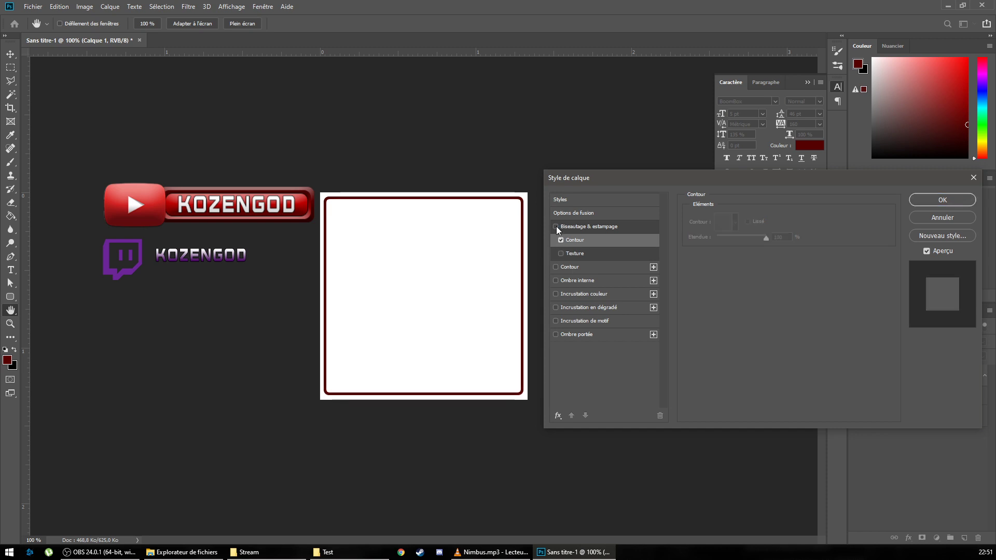
click(556, 226)
click(560, 240)
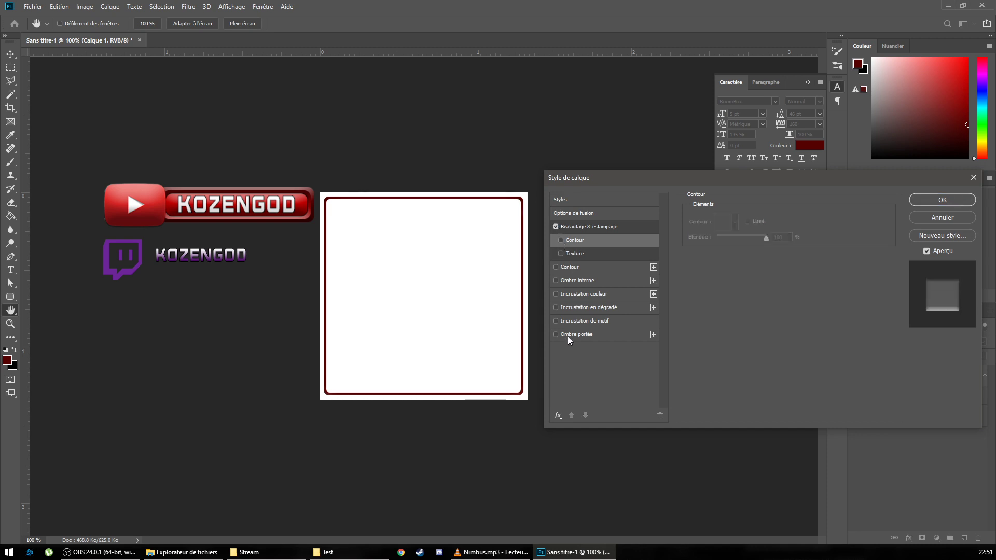
Add a 1 px black stroke positioned outside (Extérieur) to the frame layer and confirm the layer style
click(577, 267)
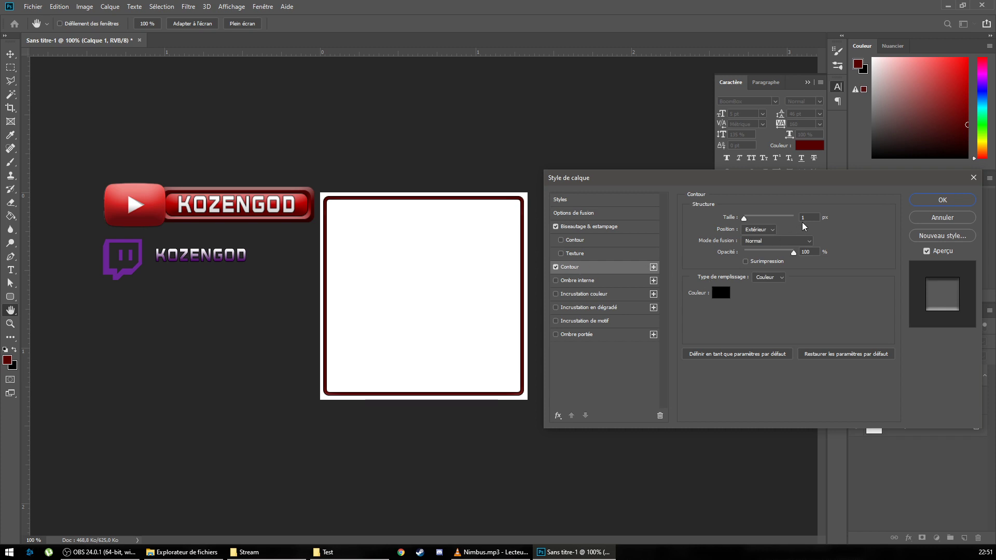
click(761, 229)
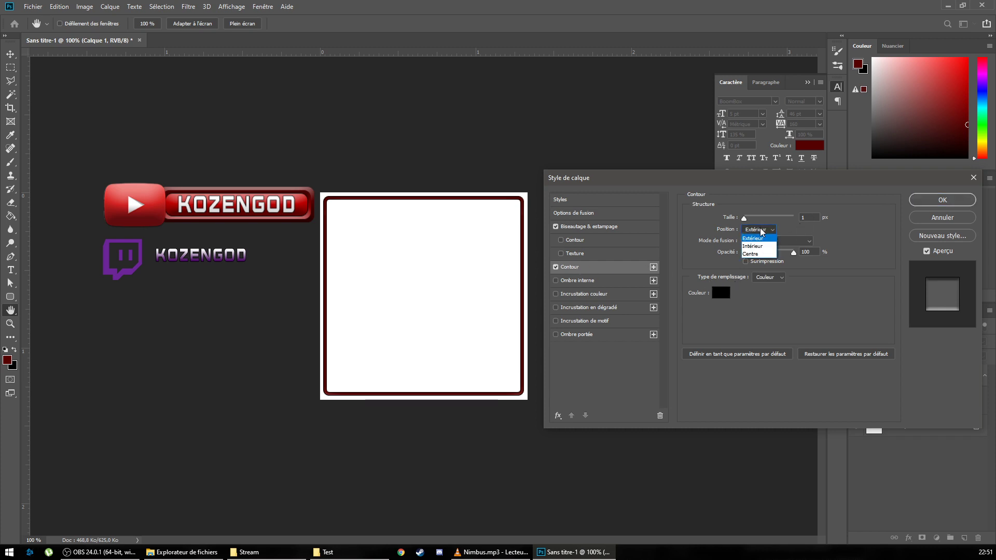
click(755, 229)
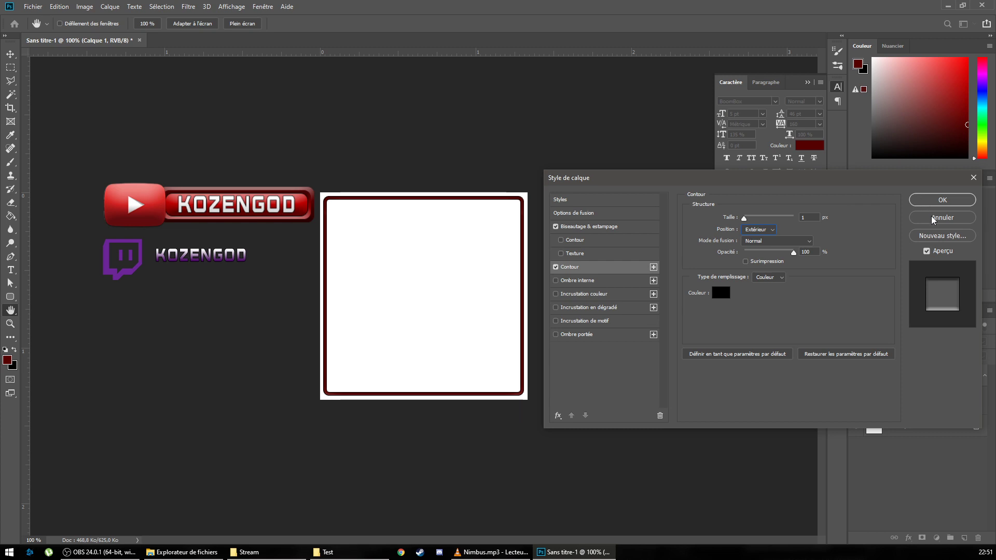
click(930, 200)
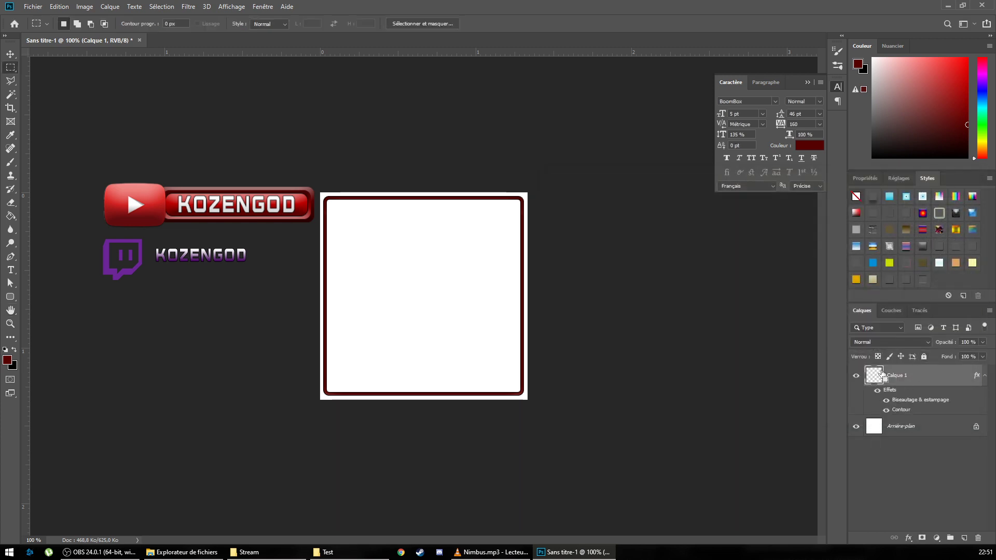
Add a bright green colour overlay (Incrustation couleur) to the frame layer's style and confirm it
ctrl+click(875, 376)
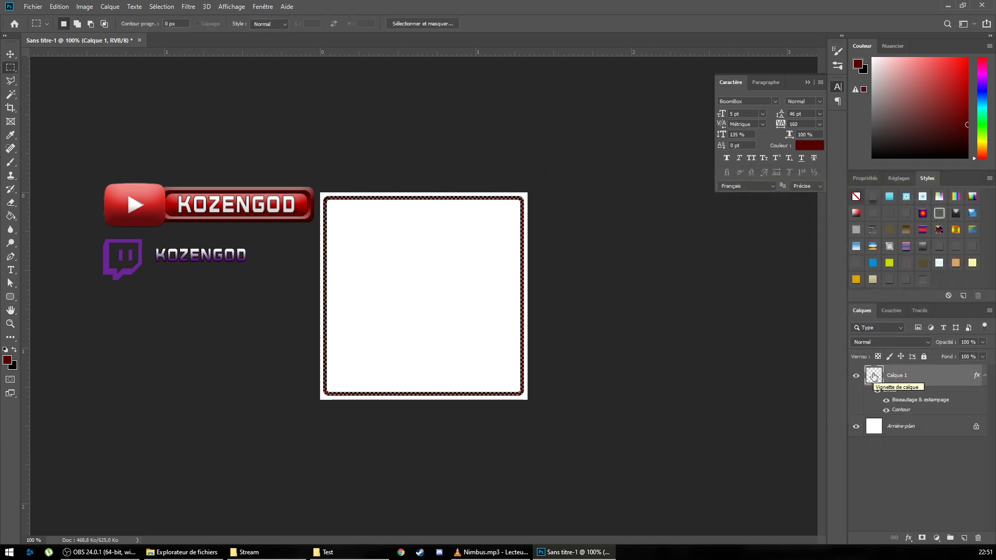
key(ctrl+d)
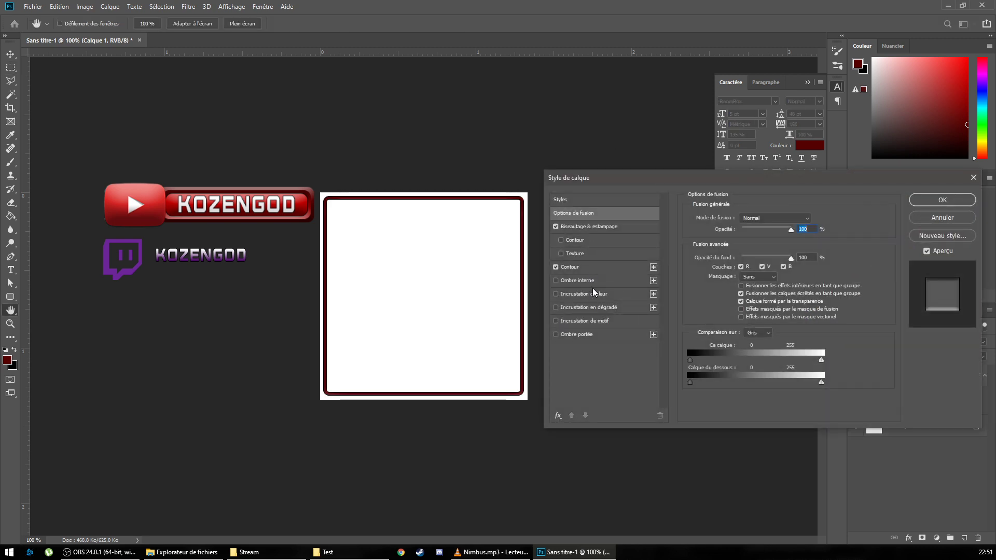
click(594, 293)
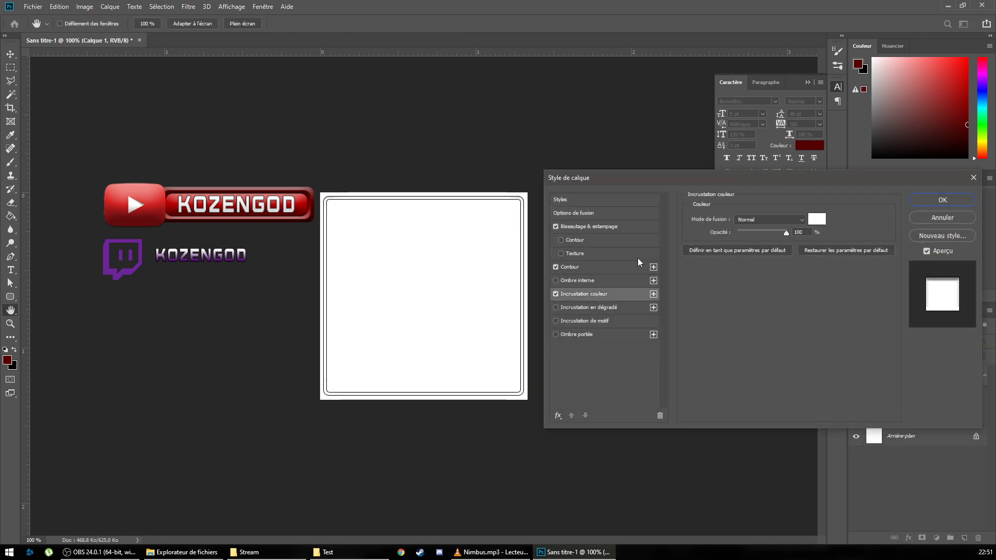
click(817, 221)
drag(295, 6, 720, 88)
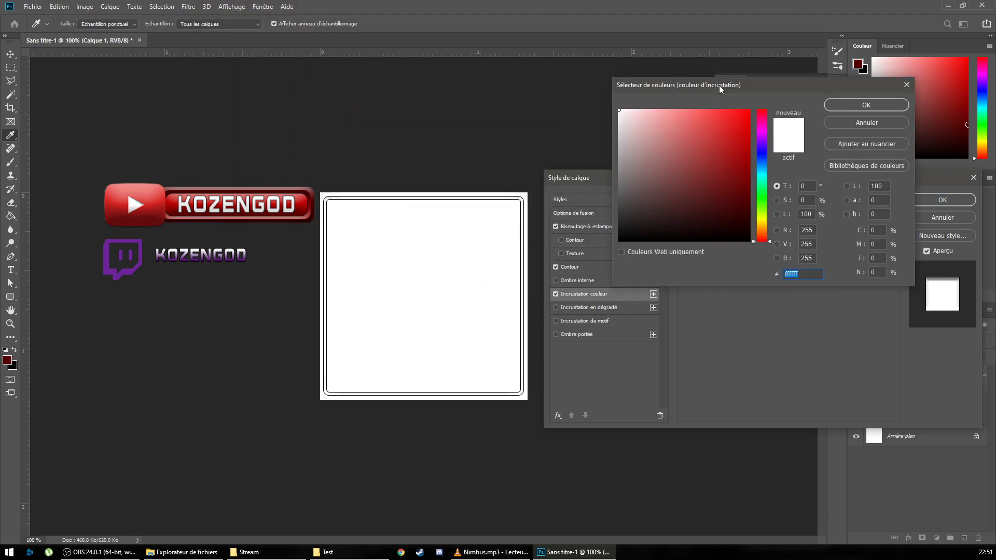
click(763, 198)
drag(723, 185, 743, 135)
click(887, 105)
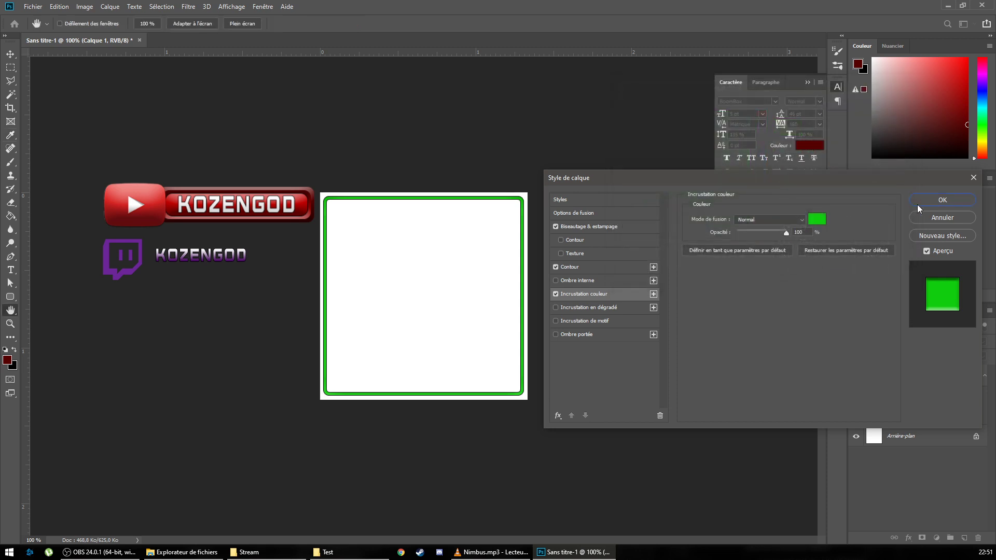
click(942, 200)
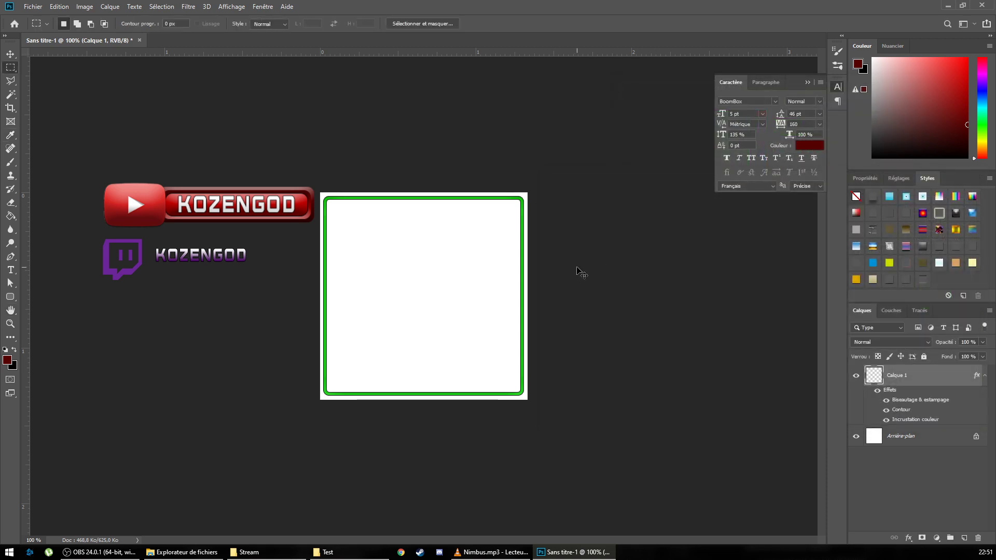
Hide the white background layer and save the frame document as webcam in the Test folder in Photoshop format
click(856, 437)
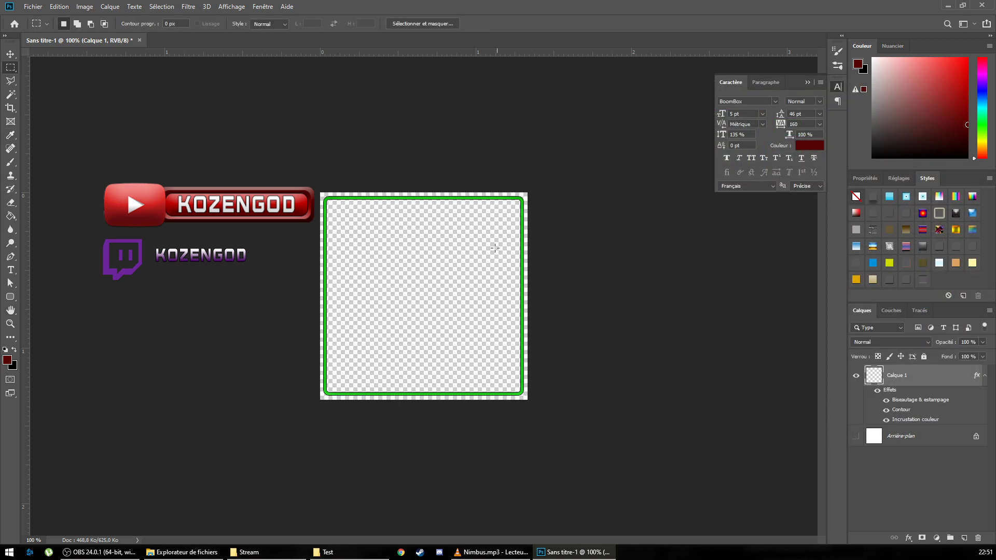
key(ctrl+s)
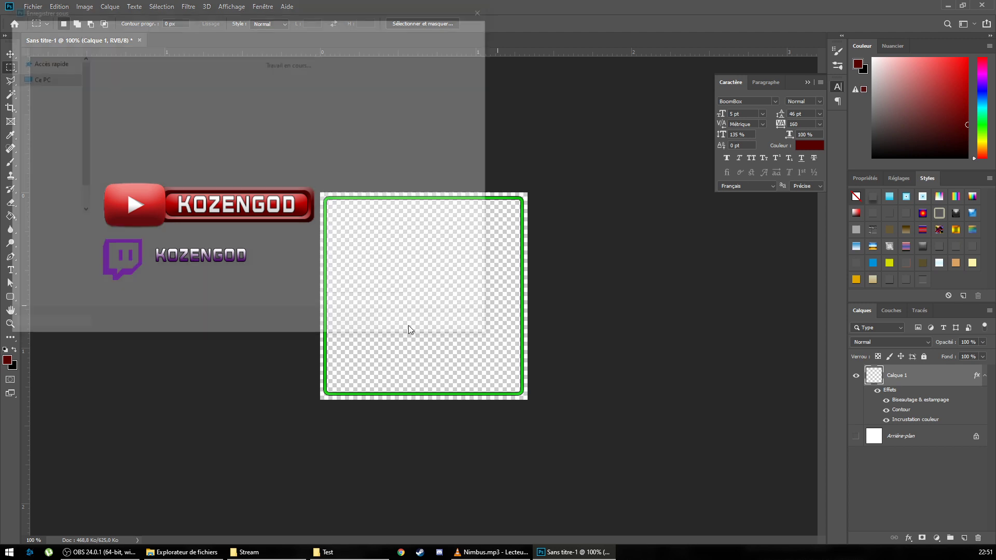
click(469, 328)
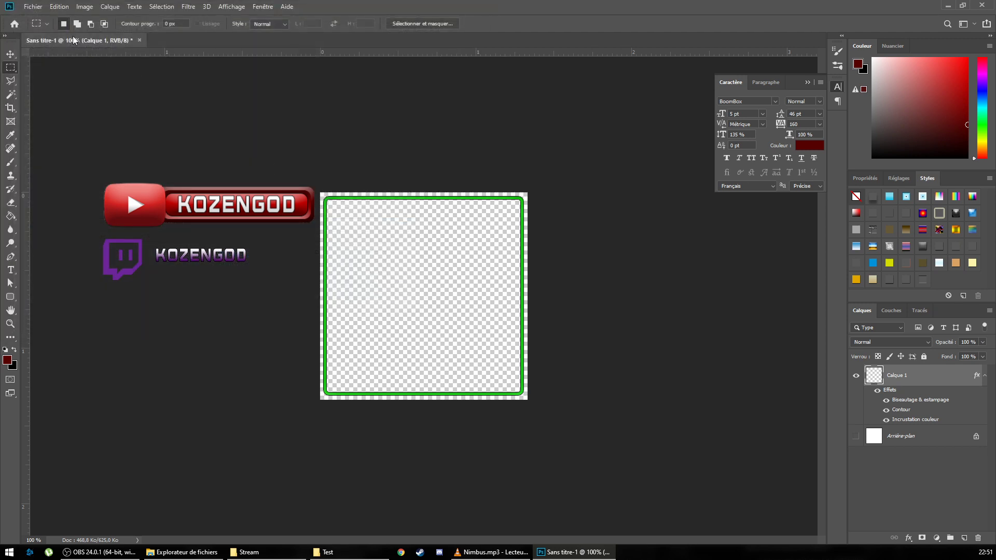
click(33, 6)
click(64, 123)
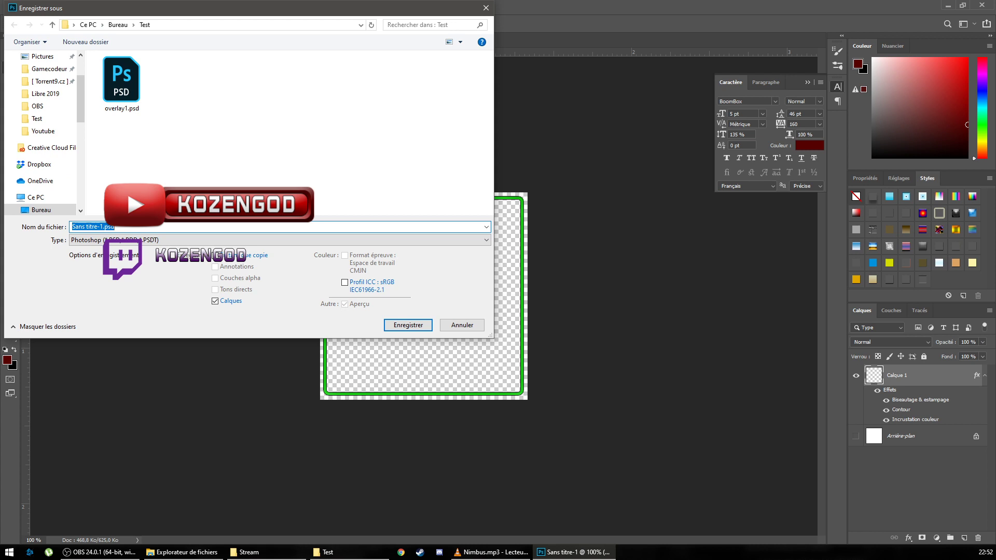
text(webcam)
key(Return)
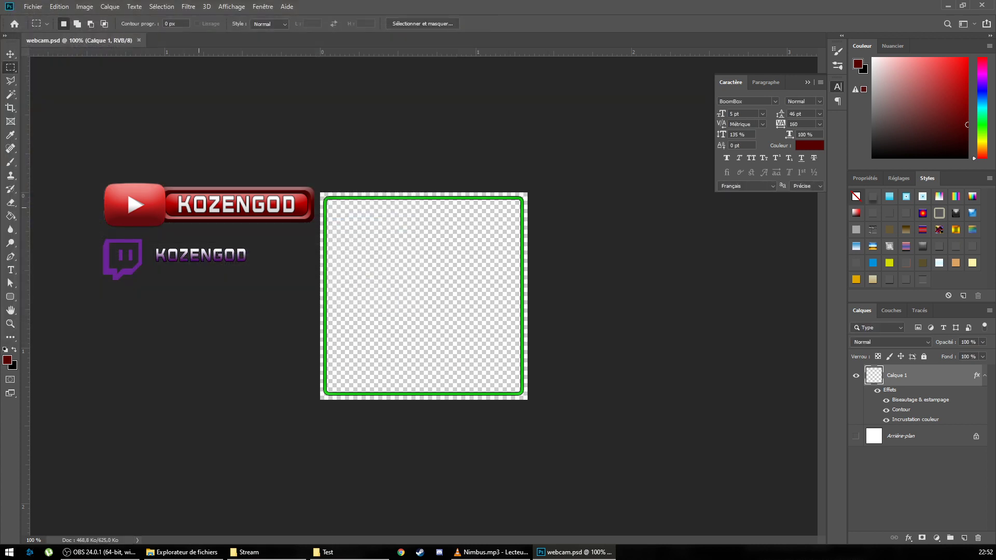
Save a PNG copy of the frame as webcam.png in the Test folder with the large-file, fastest-save option
click(33, 6)
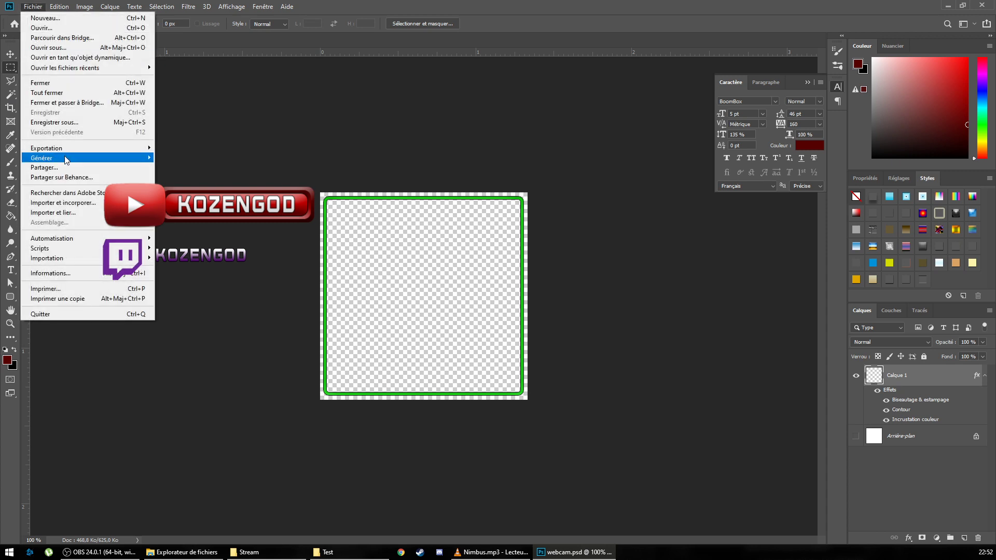
click(67, 124)
click(134, 240)
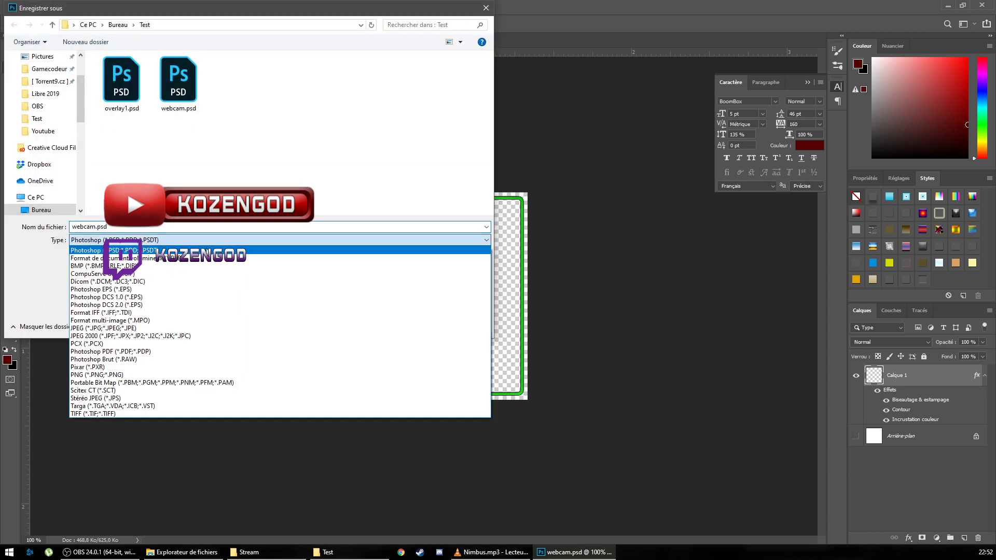
click(134, 369)
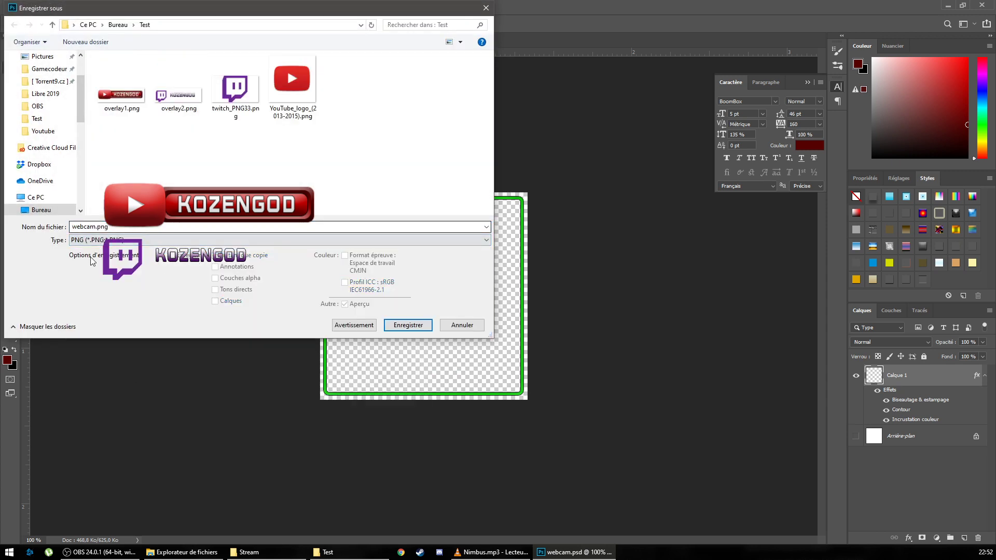
click(408, 325)
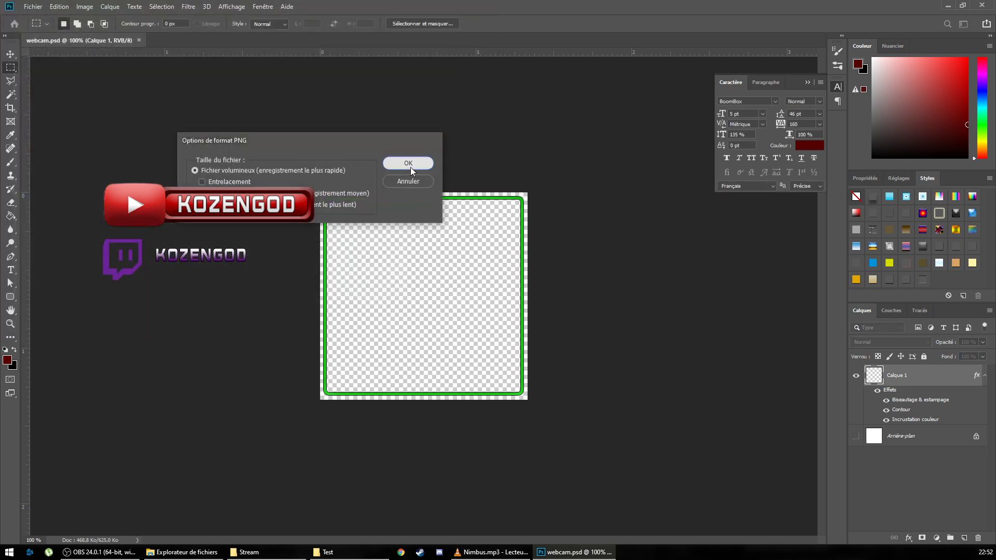
click(408, 164)
Switch to OBS and add a new image source to the Ecran scene under the suggested name
click(98, 553)
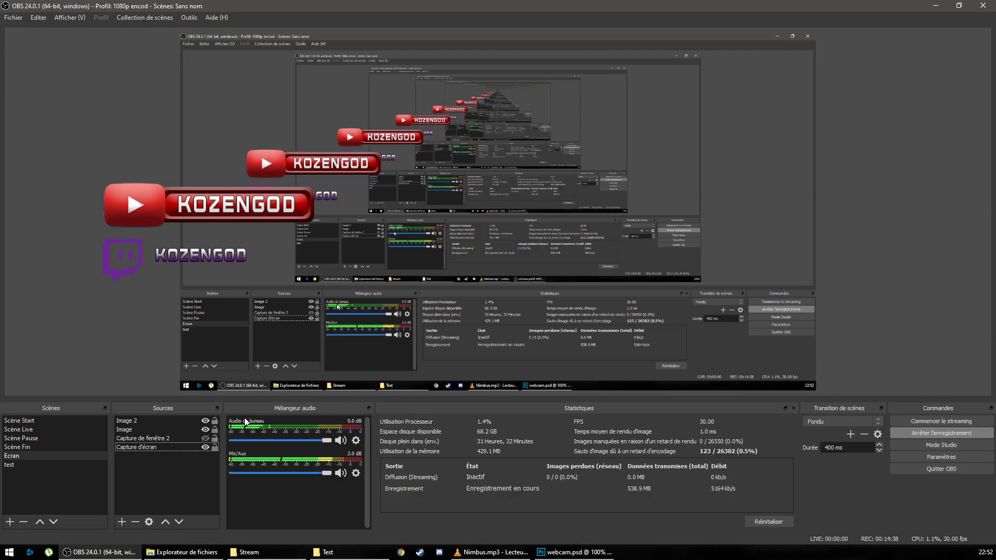
right_click(166, 486)
mouse_move(208, 409)
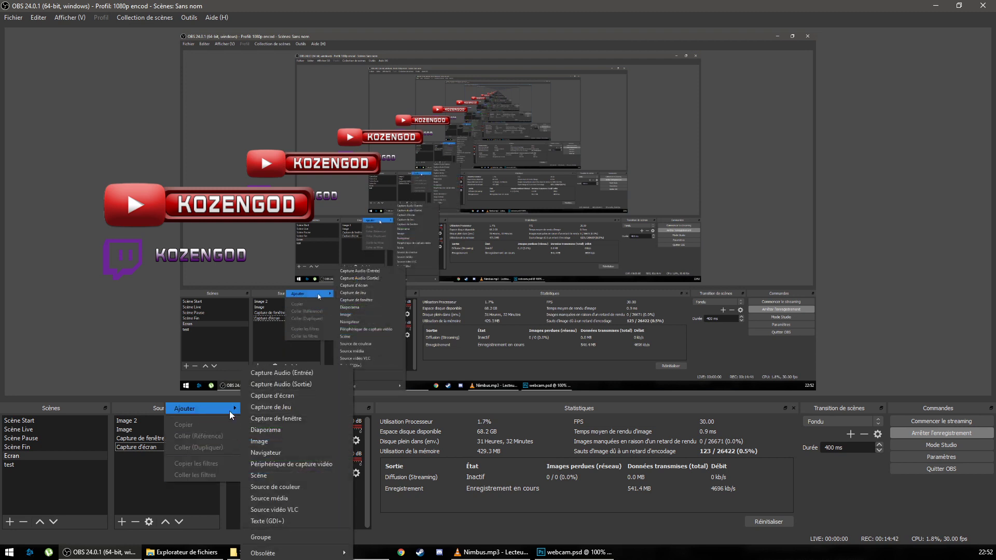
click(291, 441)
click(528, 347)
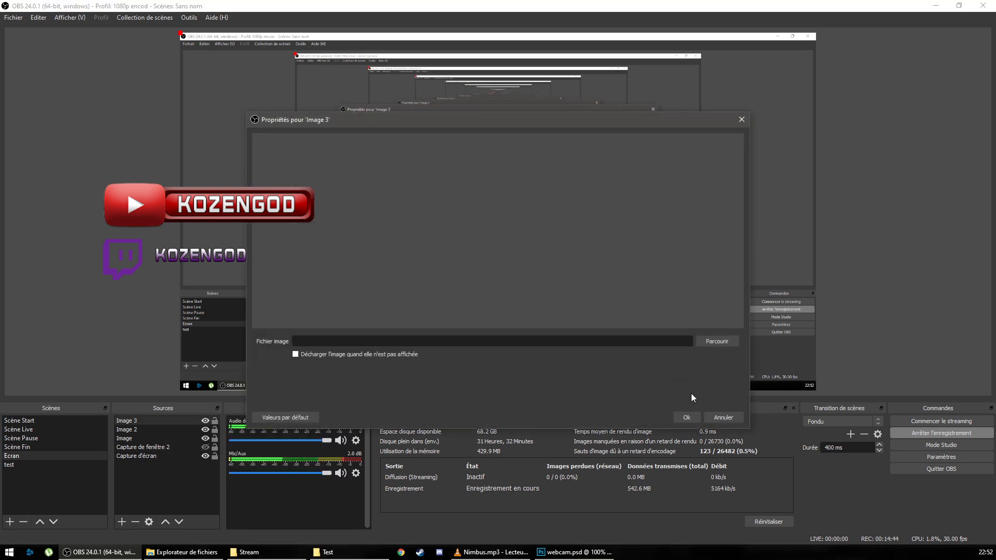
Load webcam.png from the desktop's Test folder into the new image source and place the frame in the scene's upper-right corner
click(717, 342)
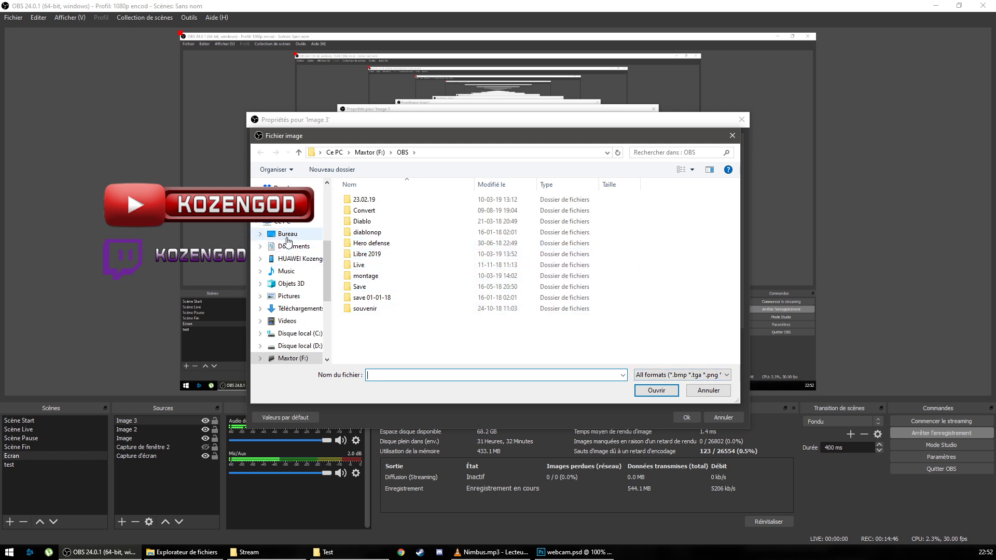
click(287, 237)
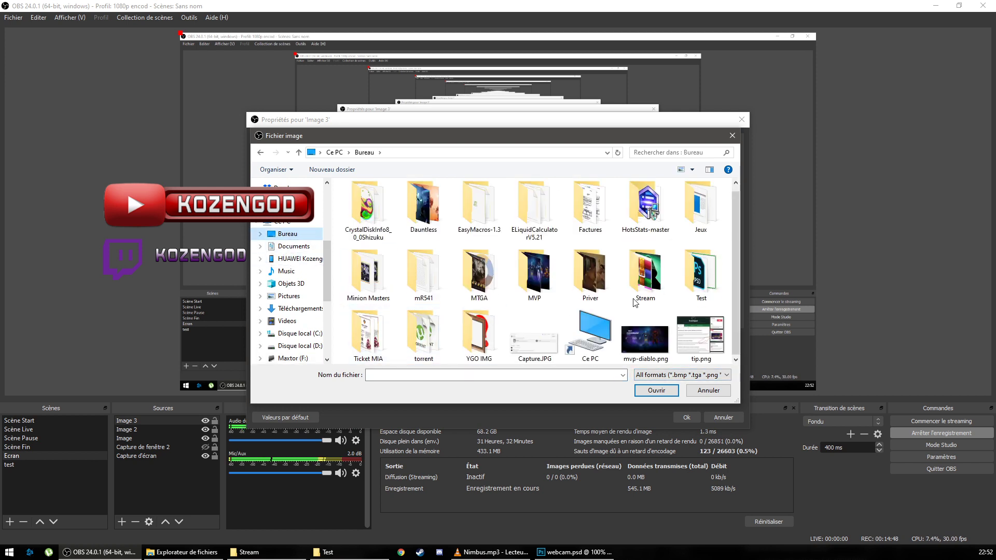
double_click(707, 284)
click(596, 222)
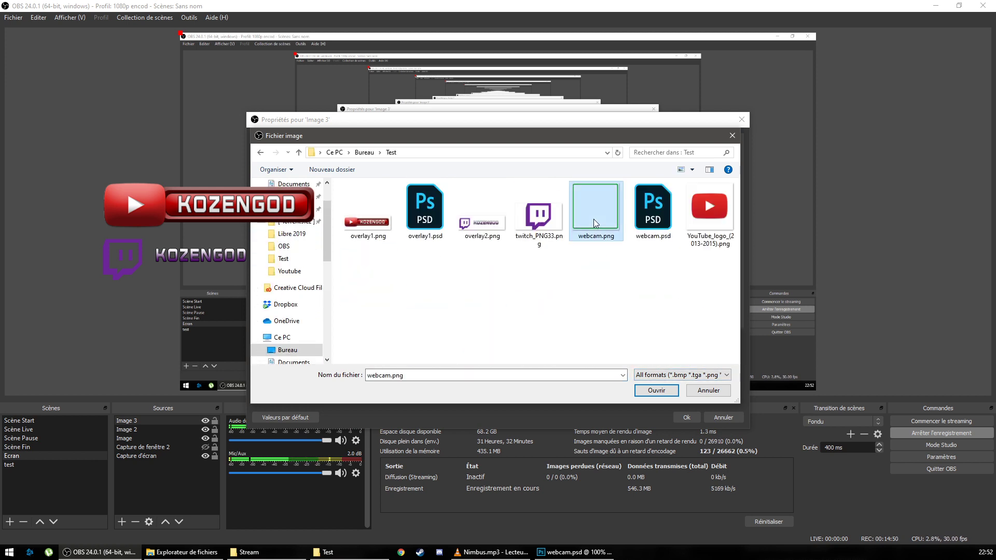
double_click(594, 219)
key(Return)
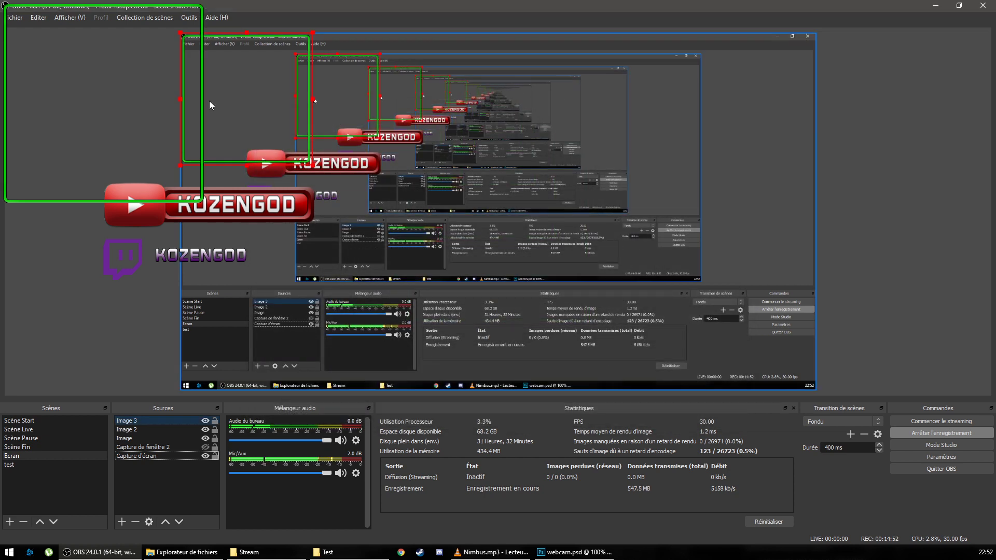
drag(210, 100, 700, 114)
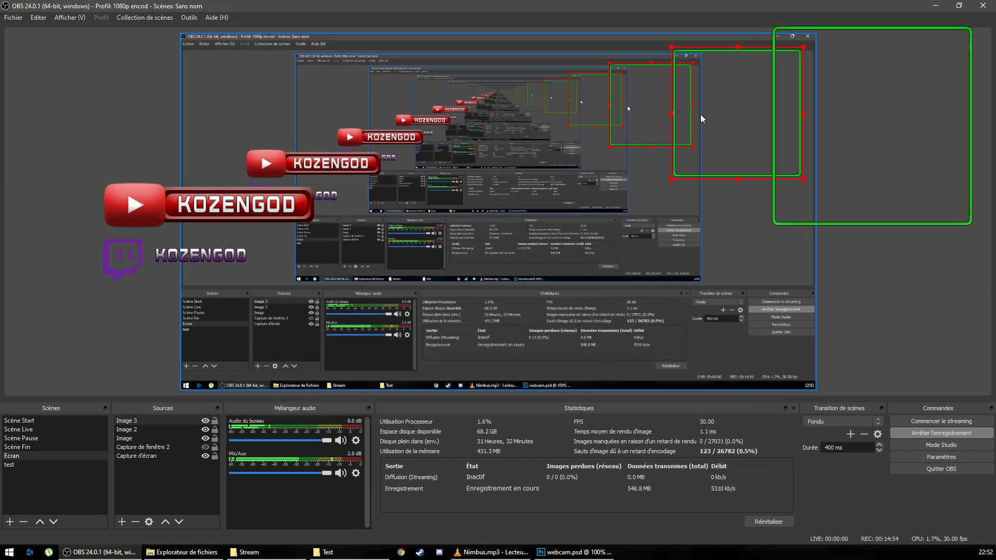
click(639, 173)
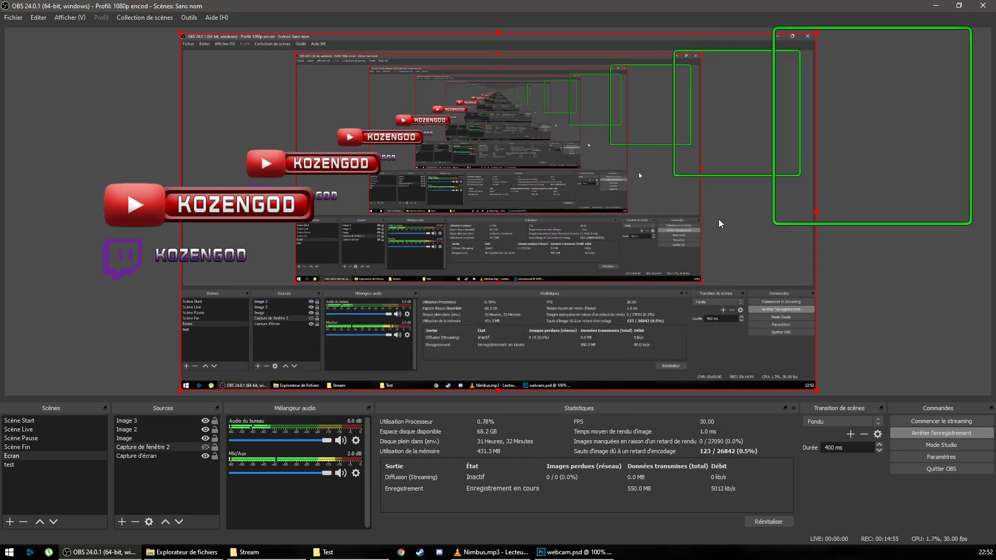
Add another image source to the scene using Depositphotos_38625283_m-2015.jpg from the desktop's Stream folder
right_click(152, 468)
mouse_move(172, 473)
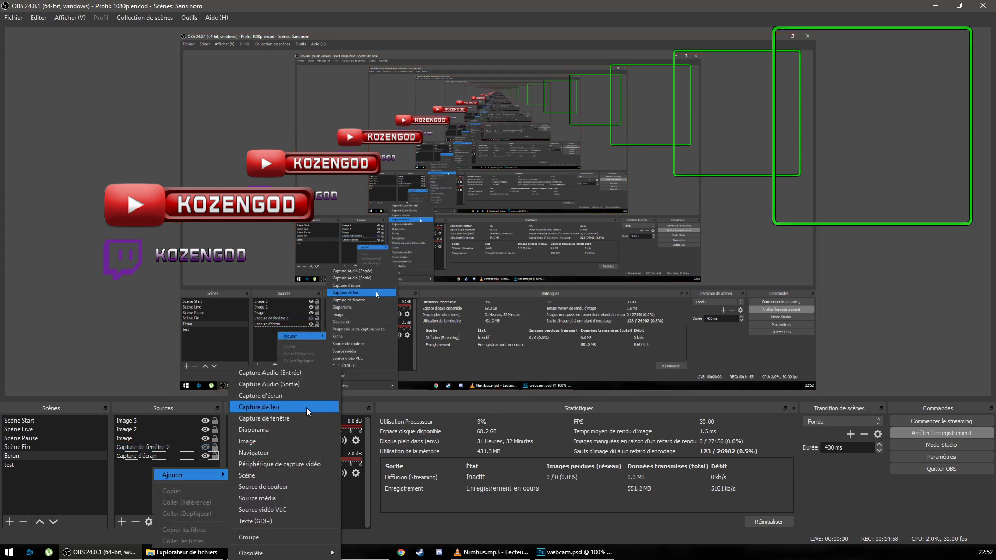
click(285, 441)
click(528, 348)
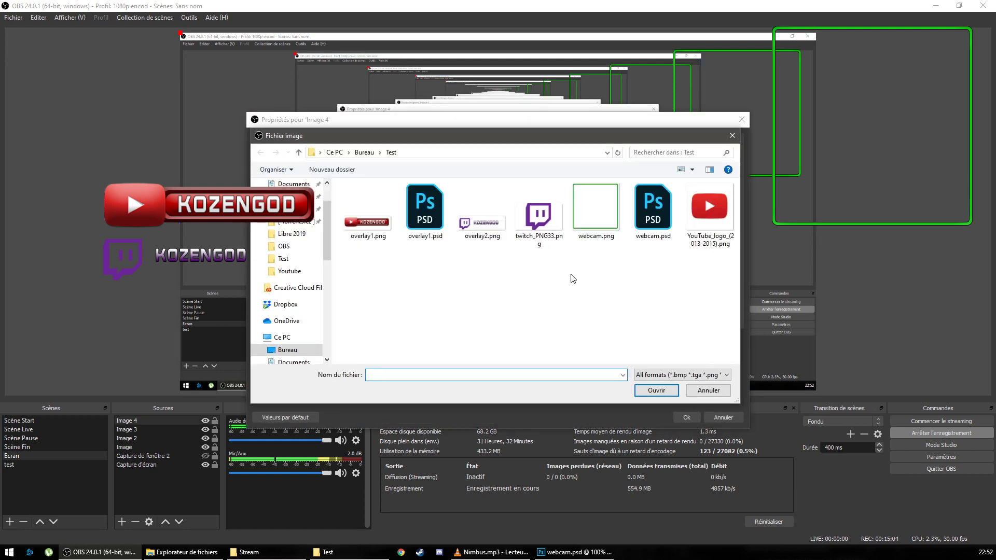
scroll(291, 321, down, 1)
click(289, 313)
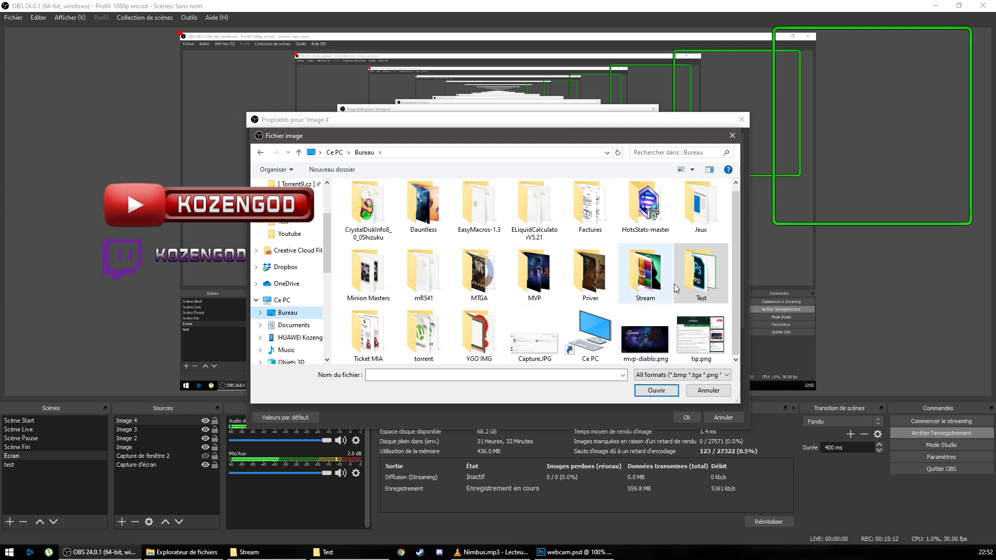
double_click(656, 280)
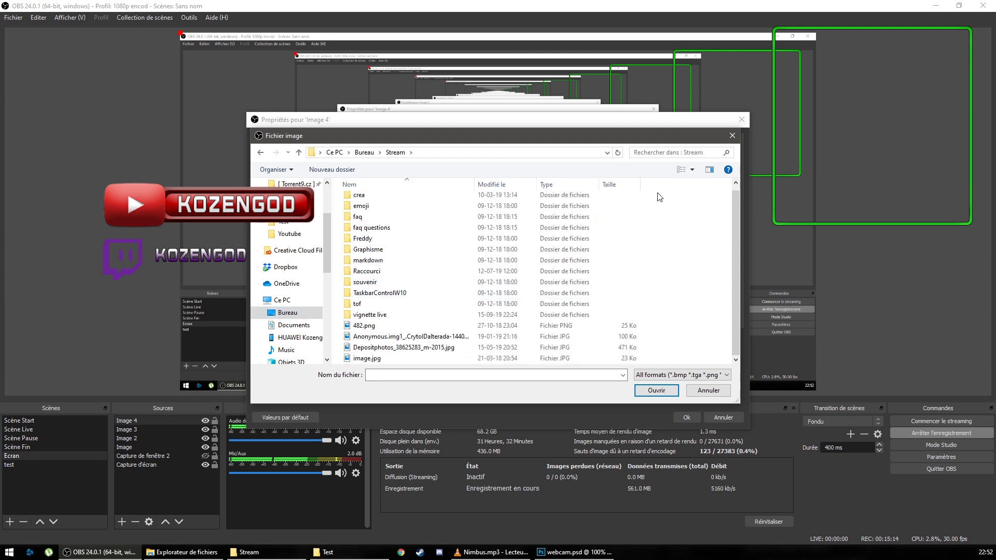
click(684, 174)
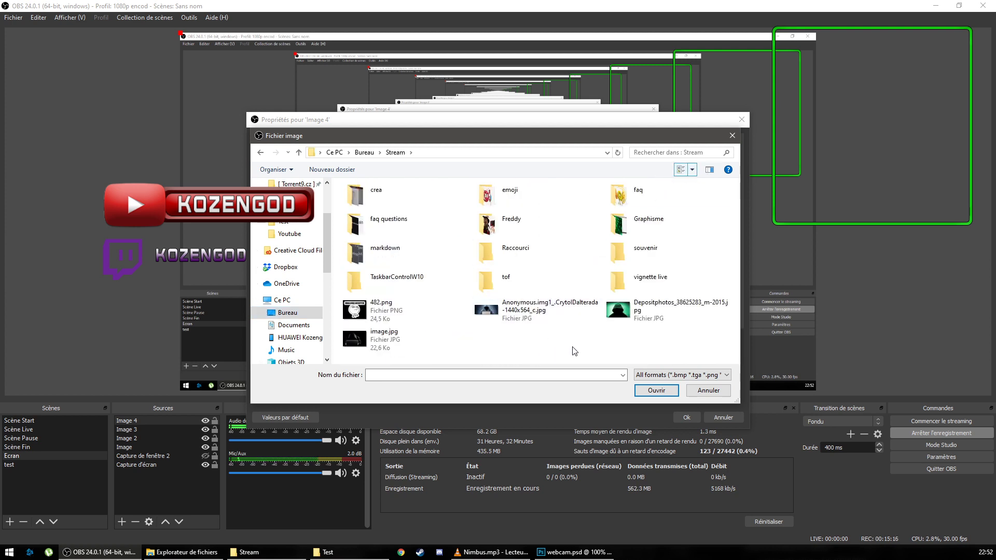
double_click(659, 310)
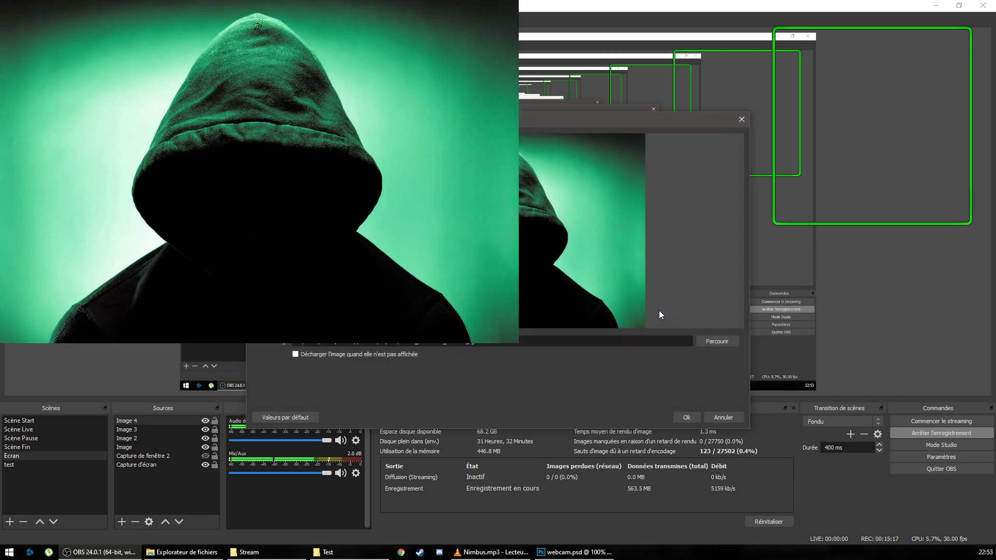
click(684, 418)
Shrink the hooded-figure image to about the green frame's width and place it over the upper part of the frame
drag(519, 344, 196, 138)
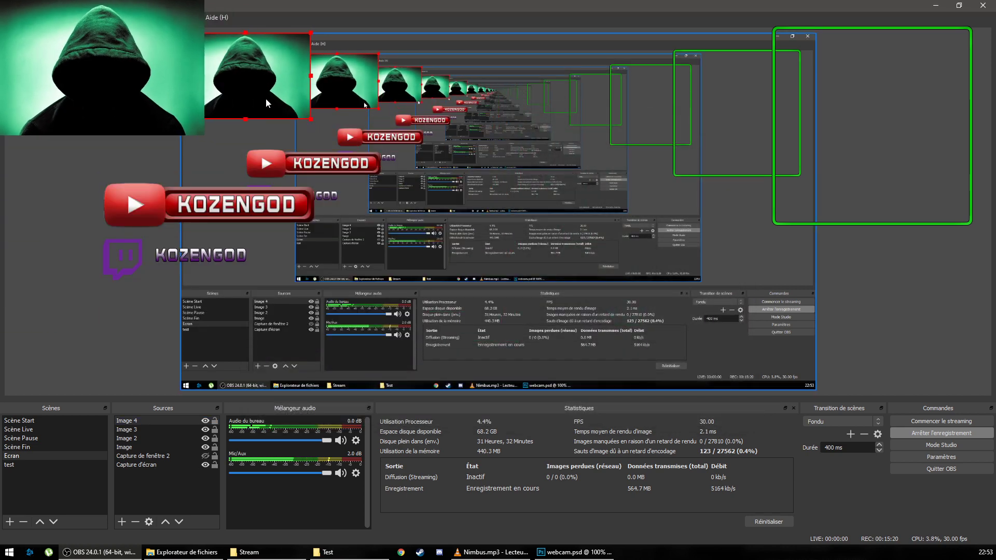
drag(104, 73, 725, 100)
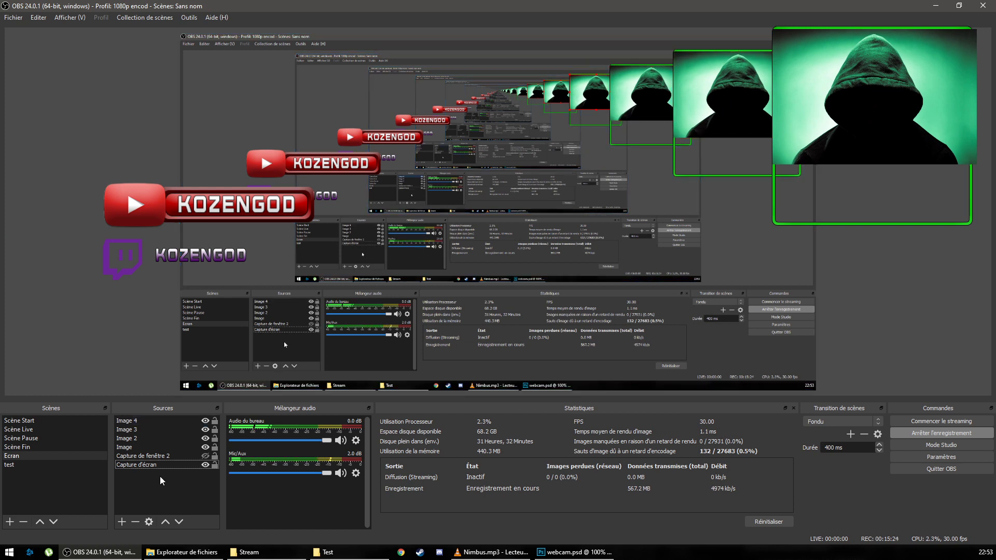
Order the hooded-figure source below the frame and banner images, and switch back to webcam.psd in Photoshop
drag(139, 425, 139, 443)
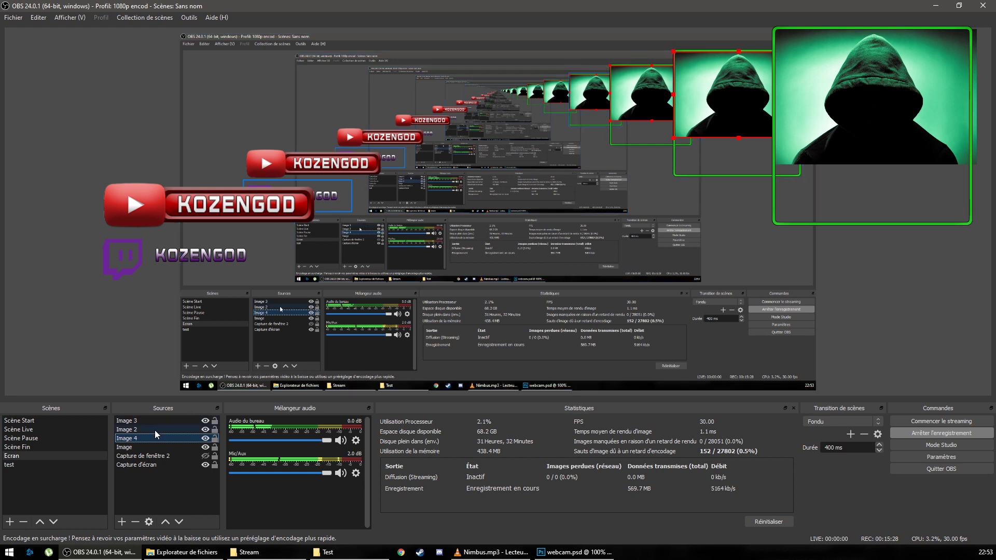
ctrl+click(152, 448)
drag(151, 450, 151, 452)
click(649, 236)
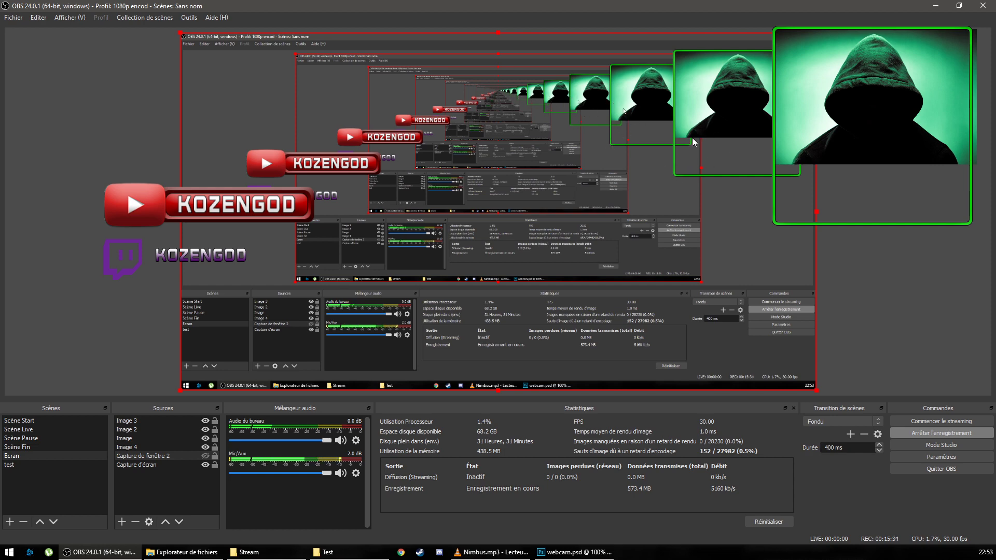
click(574, 553)
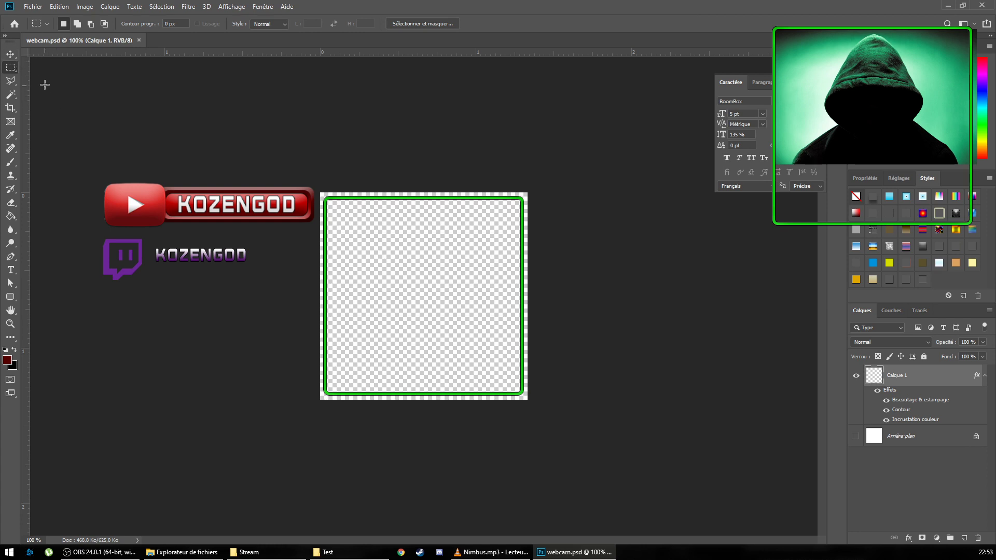
Undock the webcam.psd document into a floating window at the upper left of the workspace
right_click(104, 40)
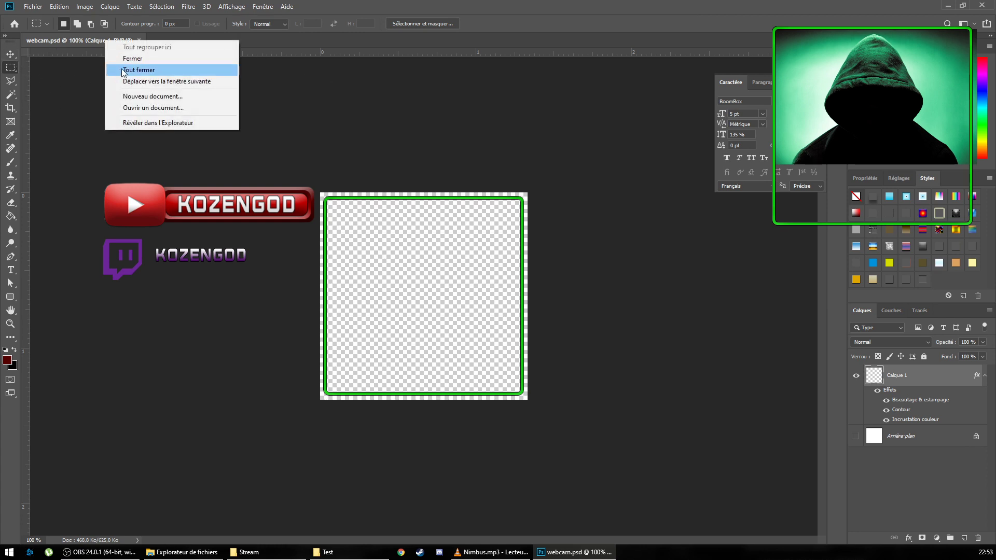
click(97, 55)
drag(98, 56, 100, 52)
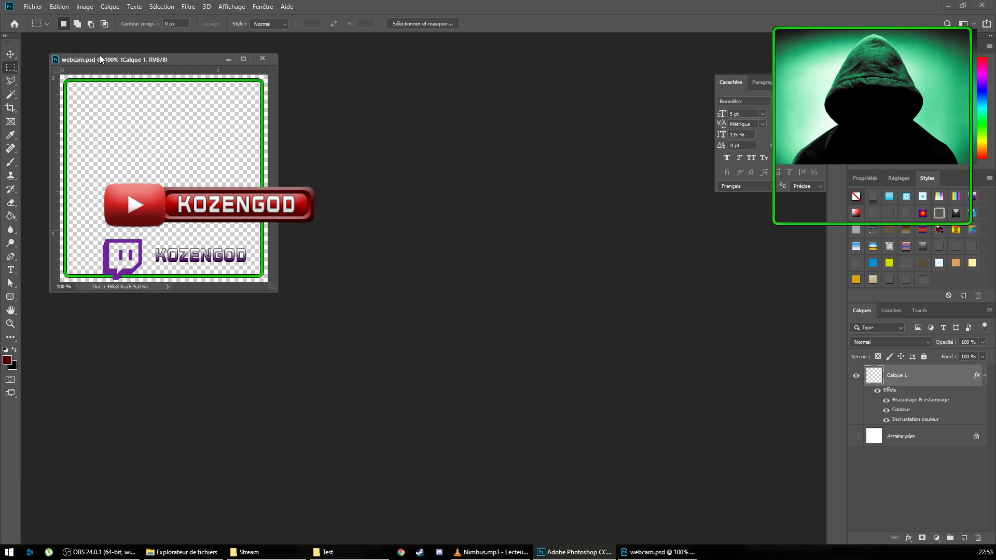
Try scaling the webcam image to 75 percent in both width and height, and undo the resize
right_click(100, 55)
key(Escape)
key(space)
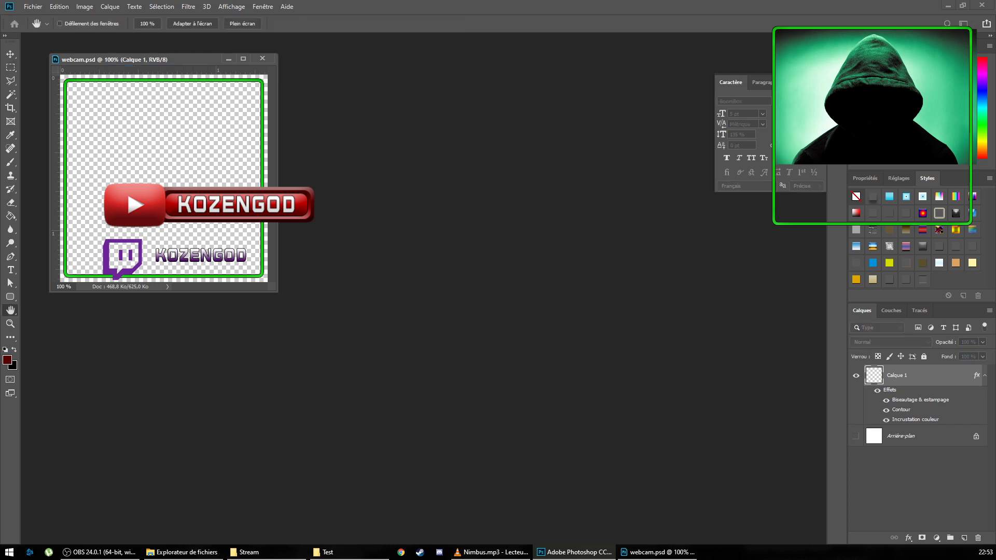
key(ctrl+alt+i)
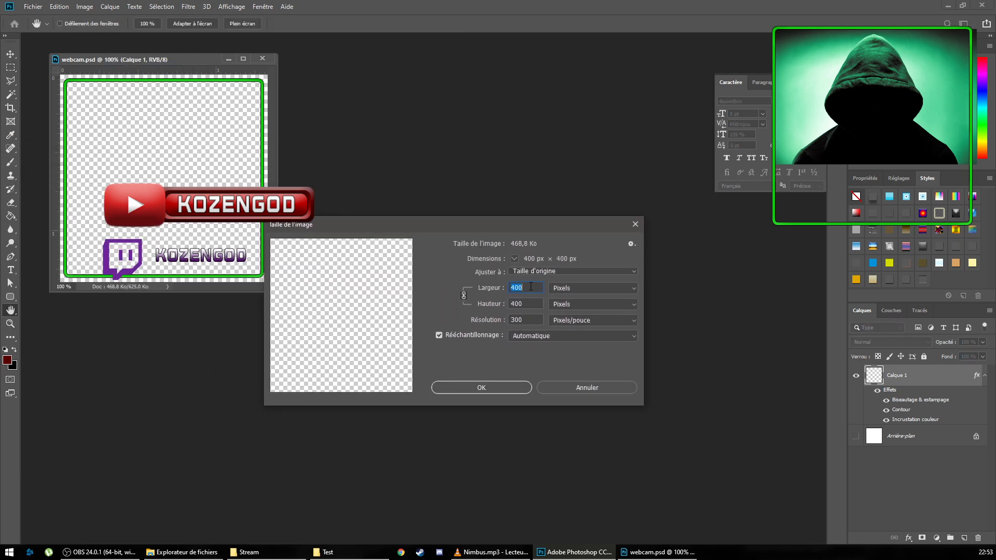
click(120, 554)
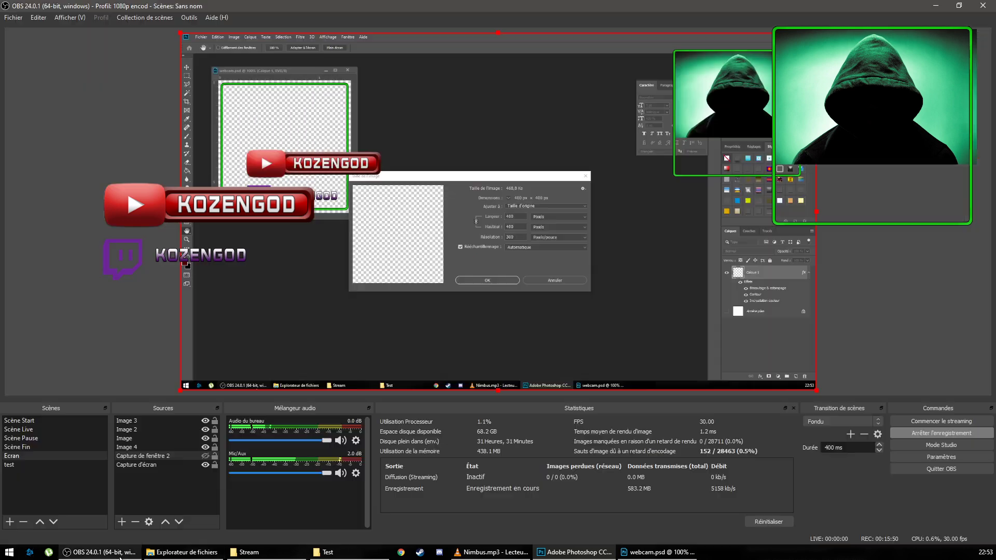
click(121, 557)
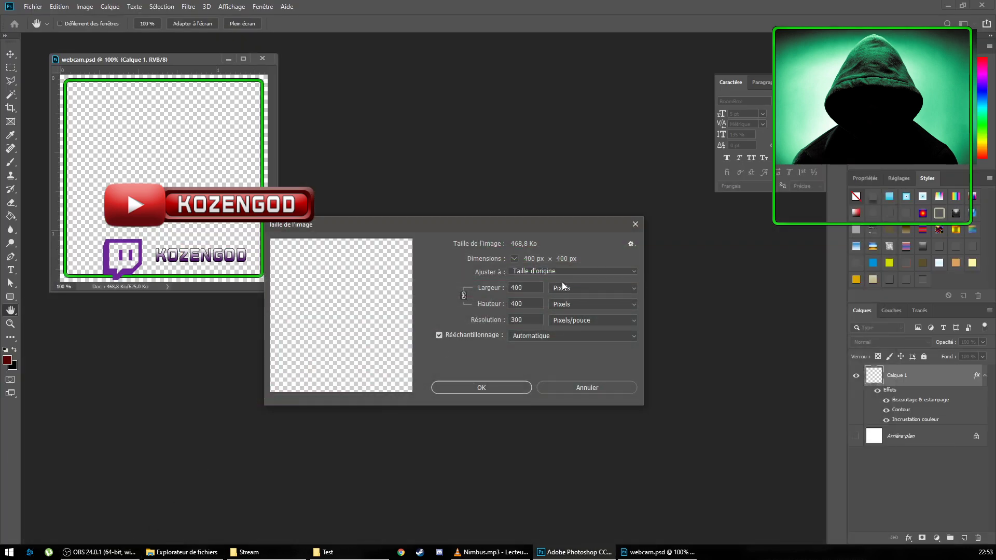
click(560, 293)
click(567, 294)
text(75)
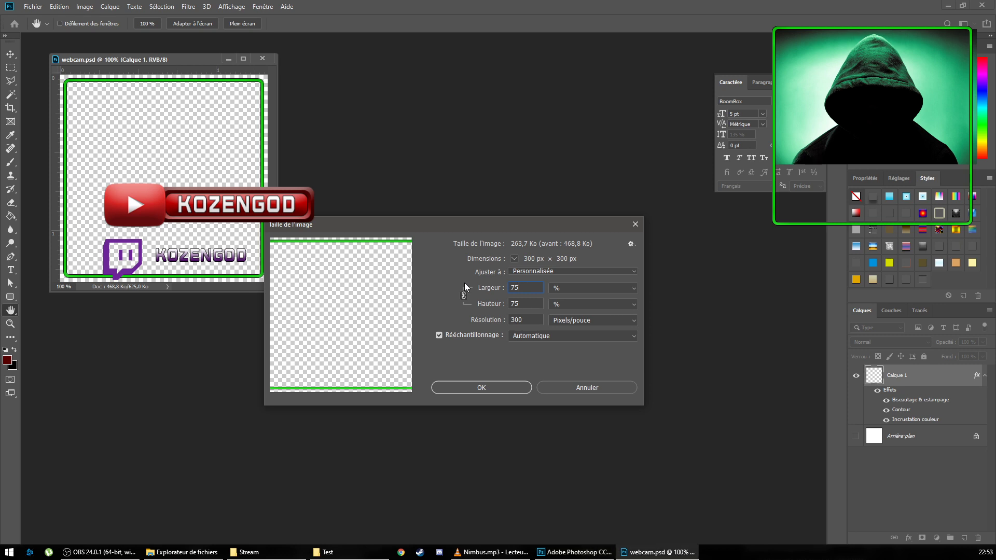
click(482, 389)
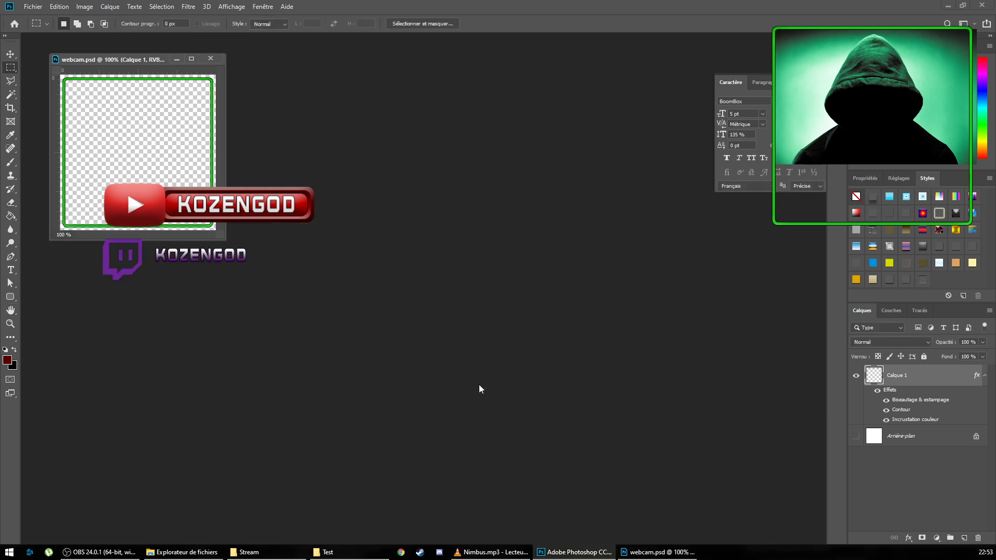
key(ctrl+z)
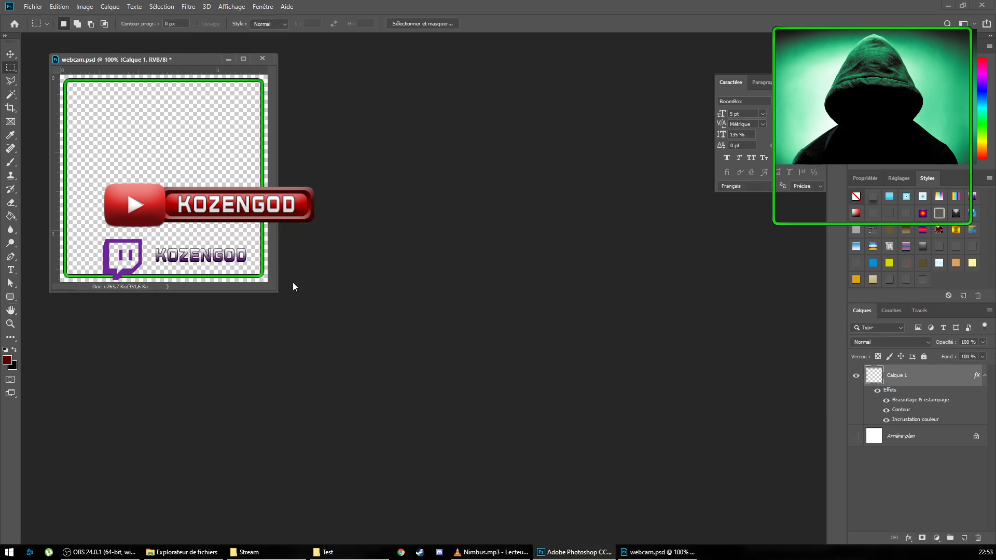
Unlink the image's width and height proportions and try resizing only the width to 75 percent
right_click(185, 57)
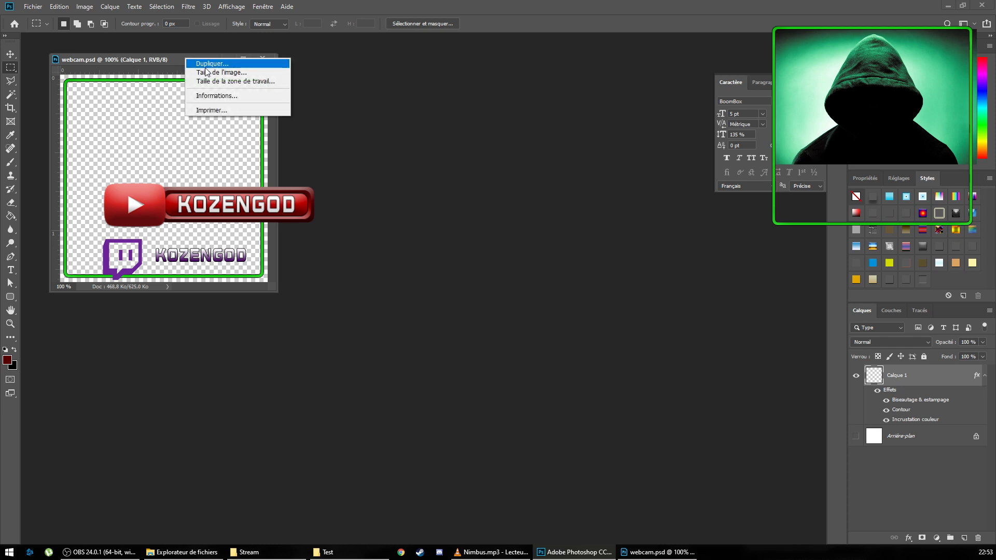
click(212, 73)
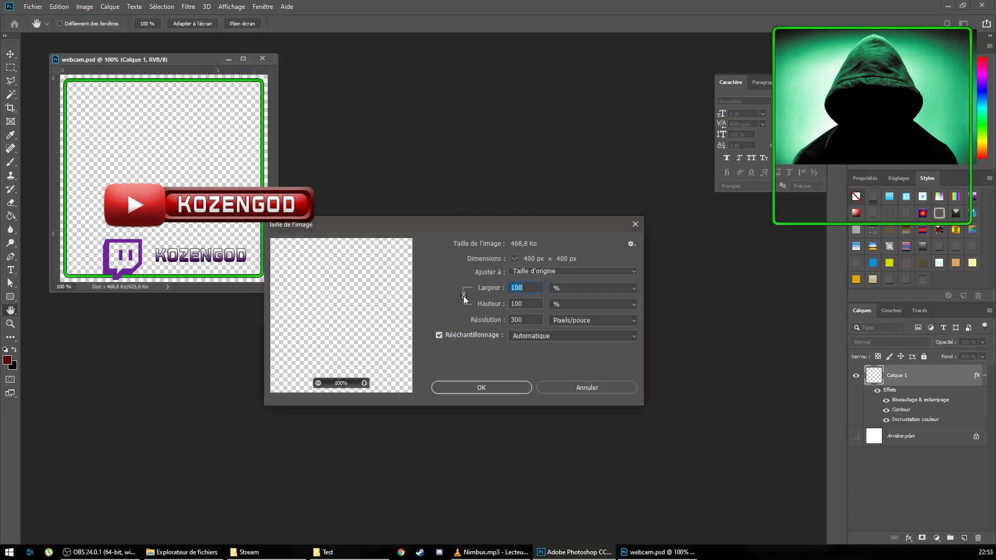
click(464, 296)
text(75)
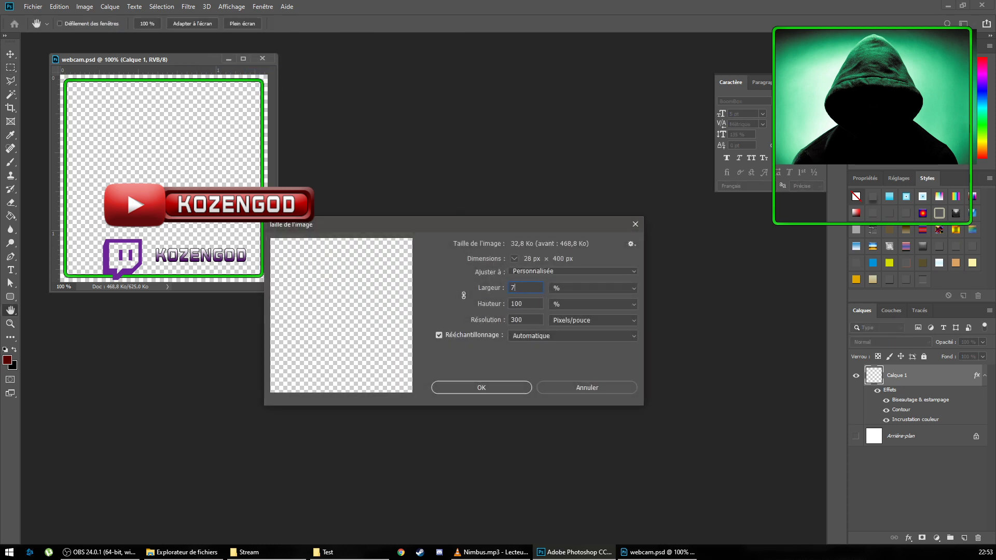
click(499, 385)
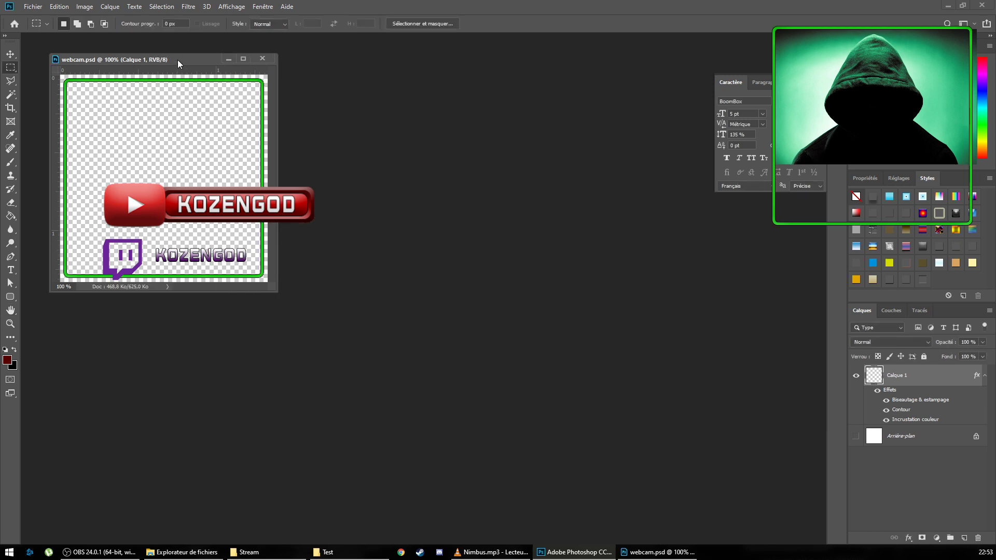
Resize the webcam image to 75 percent of its height, keeping the width at 100 percent
right_click(177, 58)
click(200, 73)
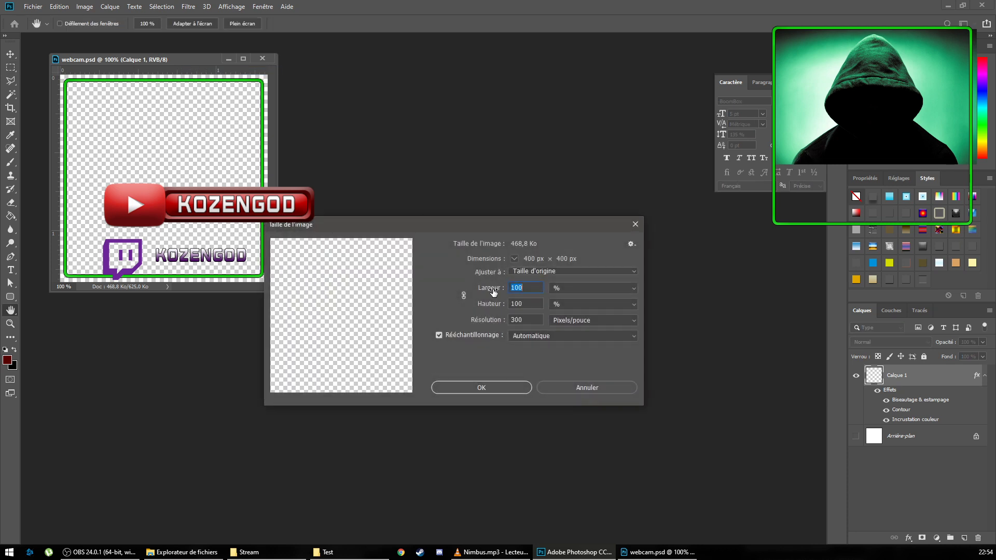
text(75)
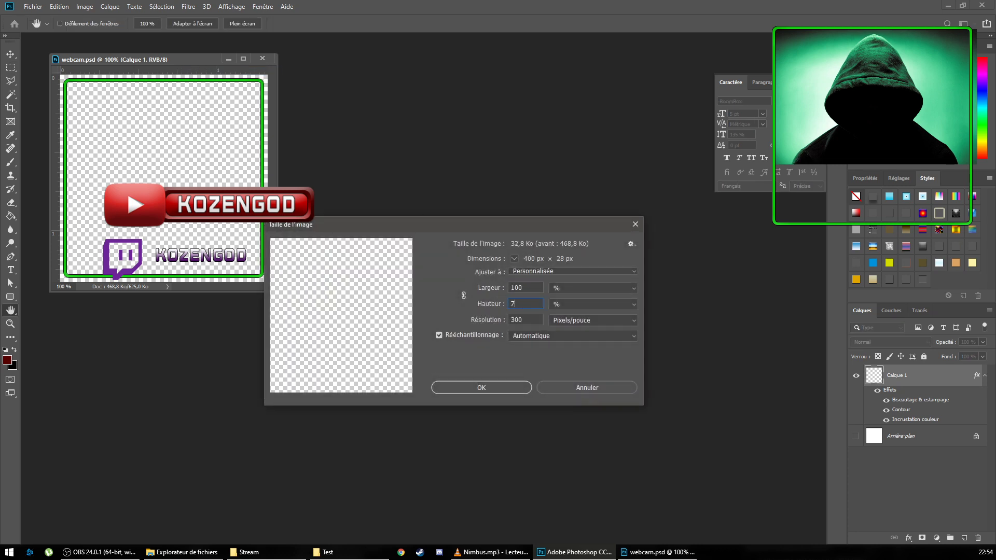
click(475, 390)
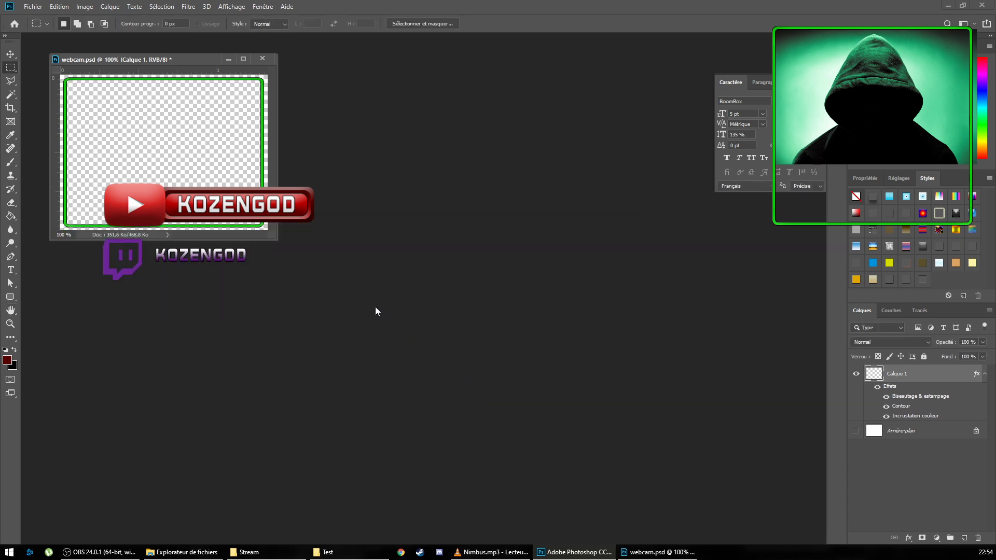
Save the shortened frame as PNG over webcam.png in the Test folder and check its fit in OBS
key(ctrl+shift+s)
click(169, 243)
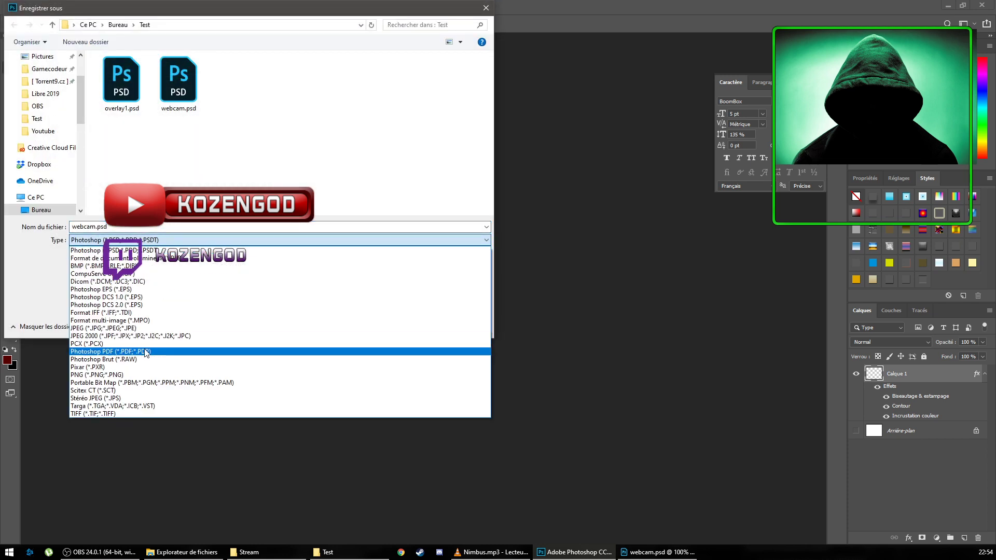
click(171, 372)
double_click(309, 87)
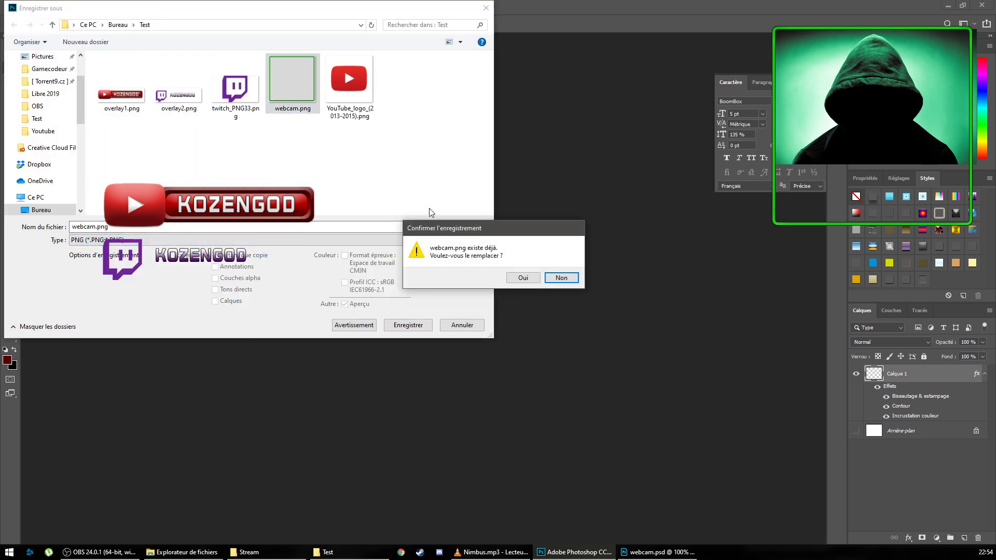
click(517, 280)
click(400, 184)
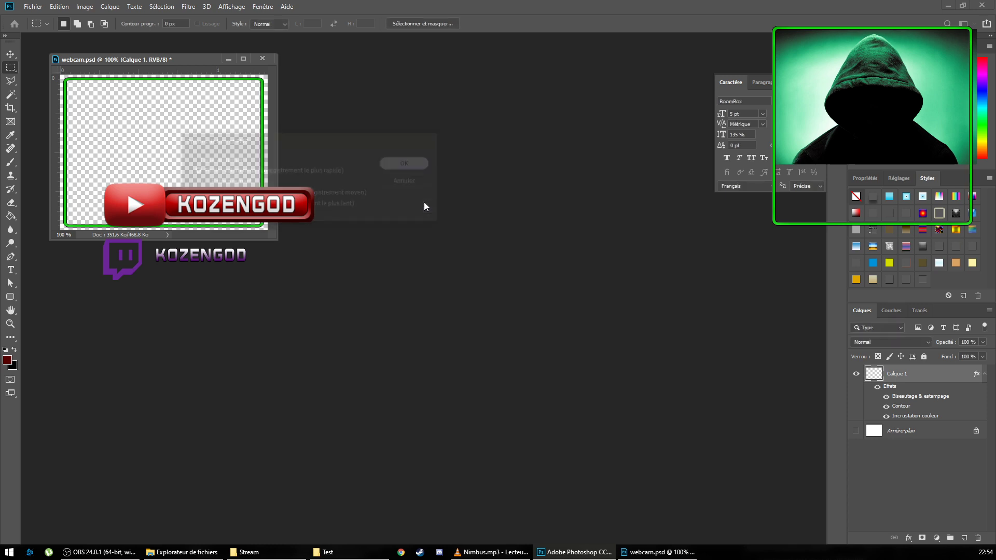
click(99, 552)
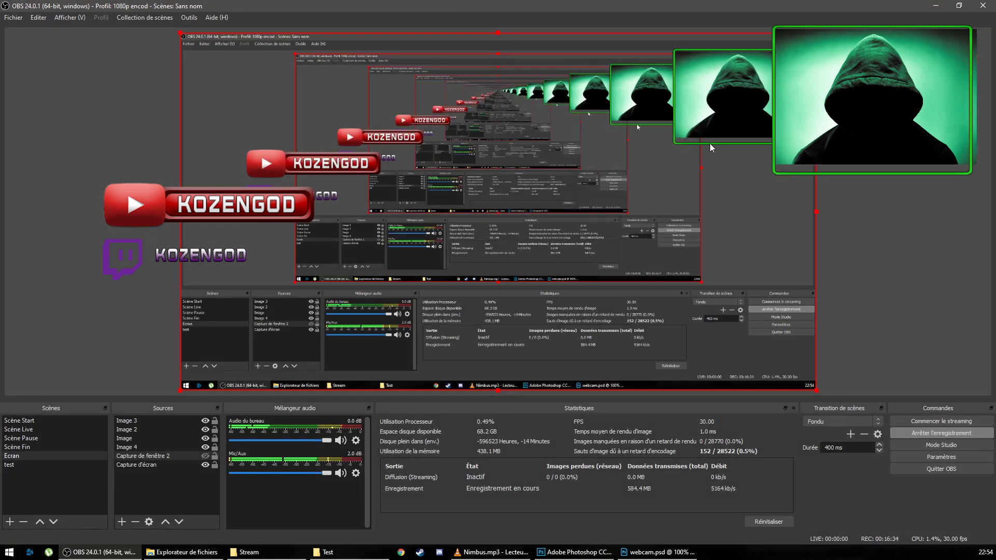
Back in Photoshop, switch the image size units to pixels and set the frame image's height to 275 pixels
click(639, 557)
right_click(170, 60)
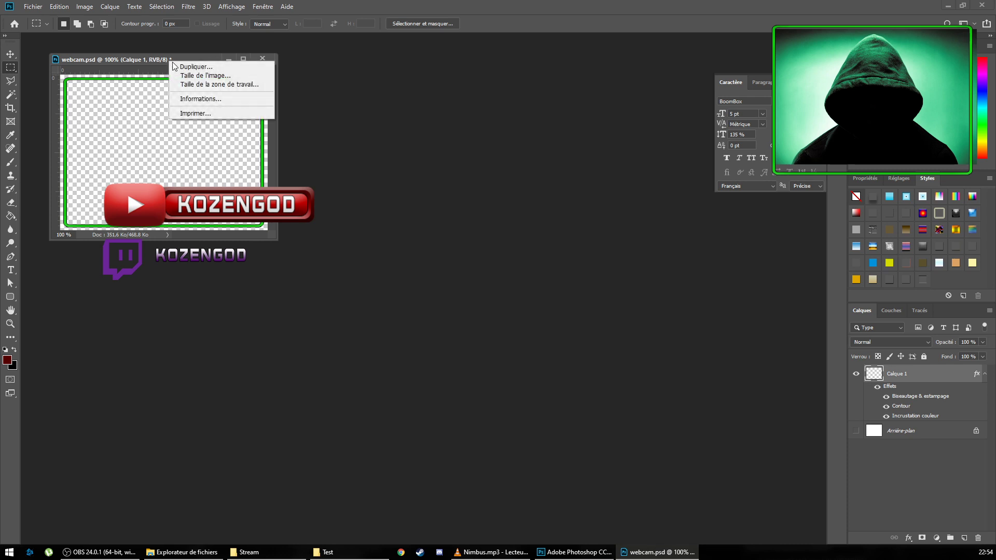
click(187, 74)
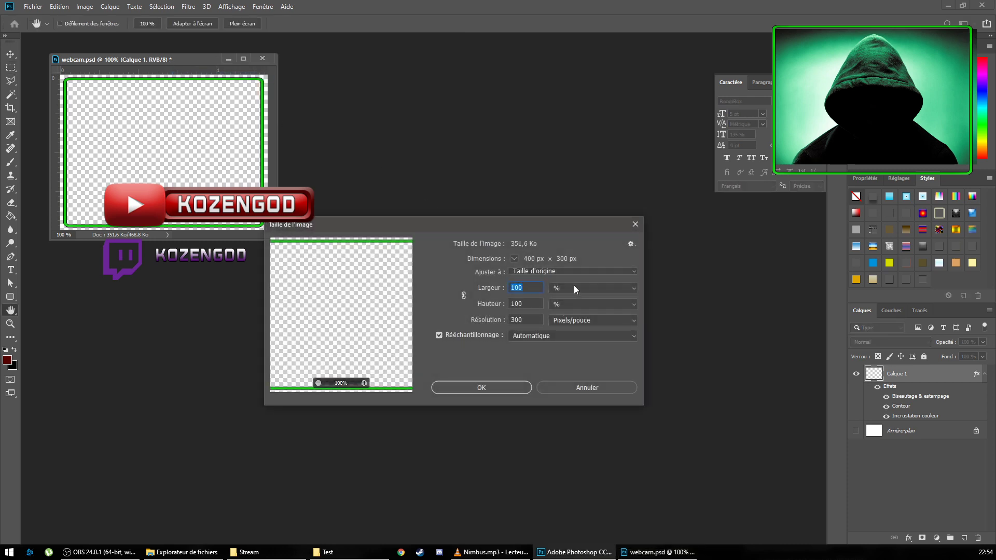
click(574, 289)
click(566, 306)
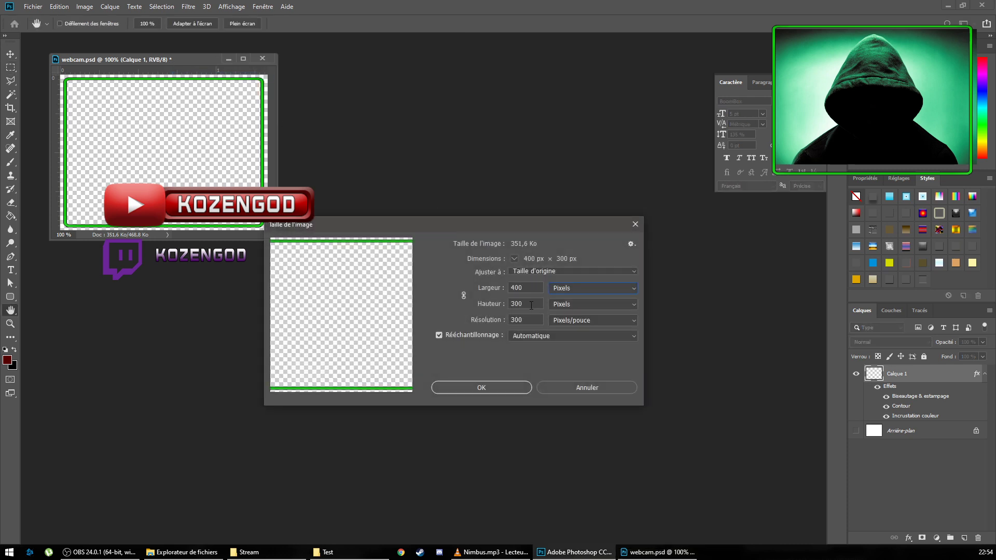
text(275)
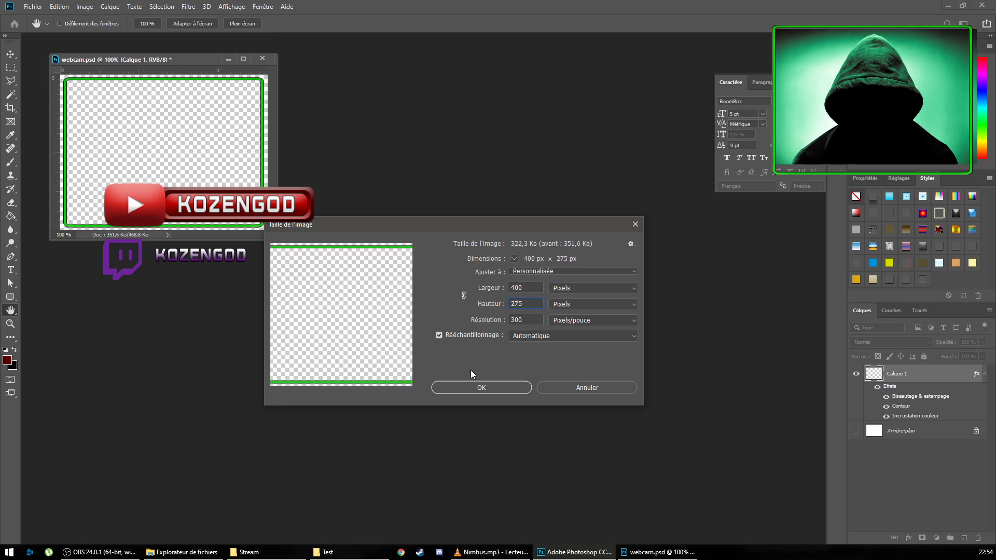
click(465, 391)
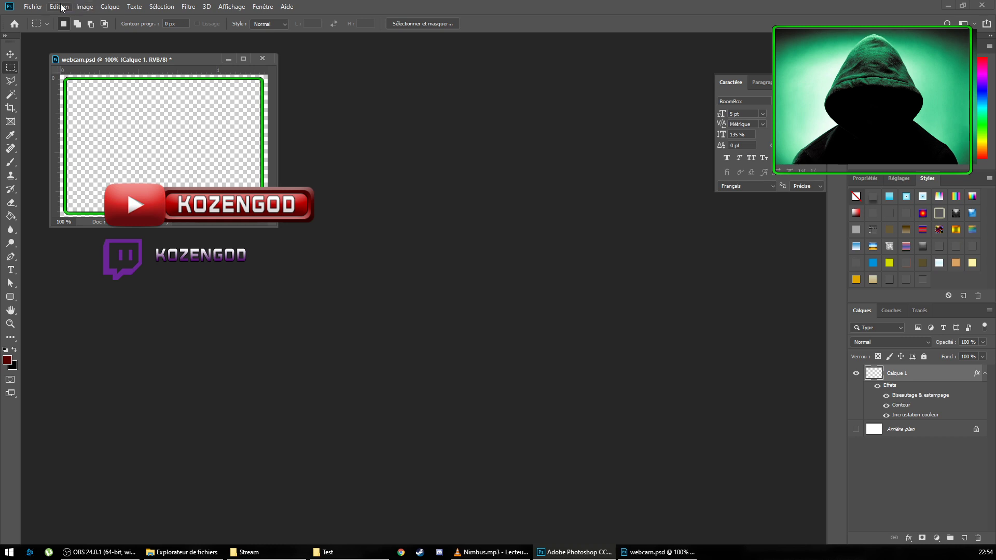
Save the 275-pixel-high frame as PNG, replacing webcam.png in the Test folder with the default PNG options
click(33, 6)
click(68, 121)
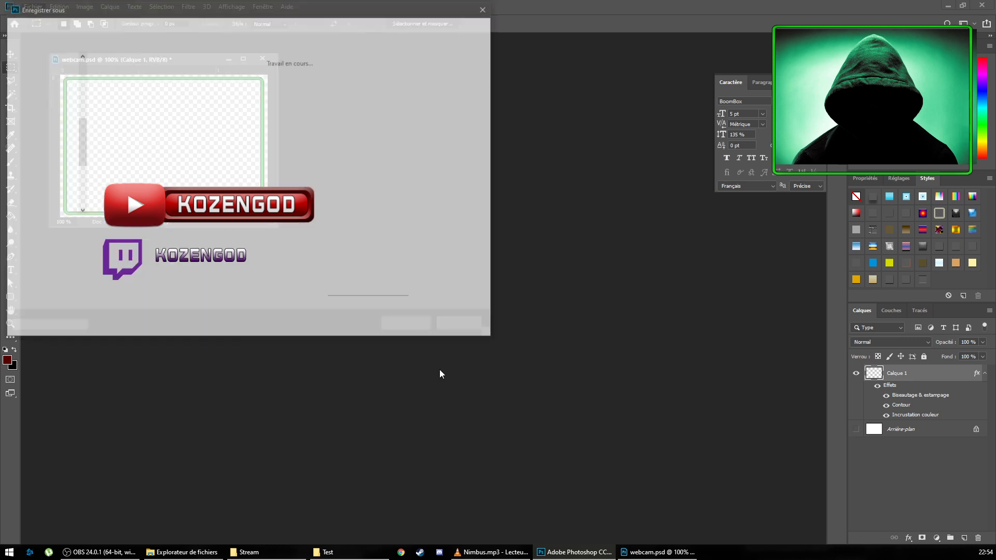
click(279, 239)
click(166, 371)
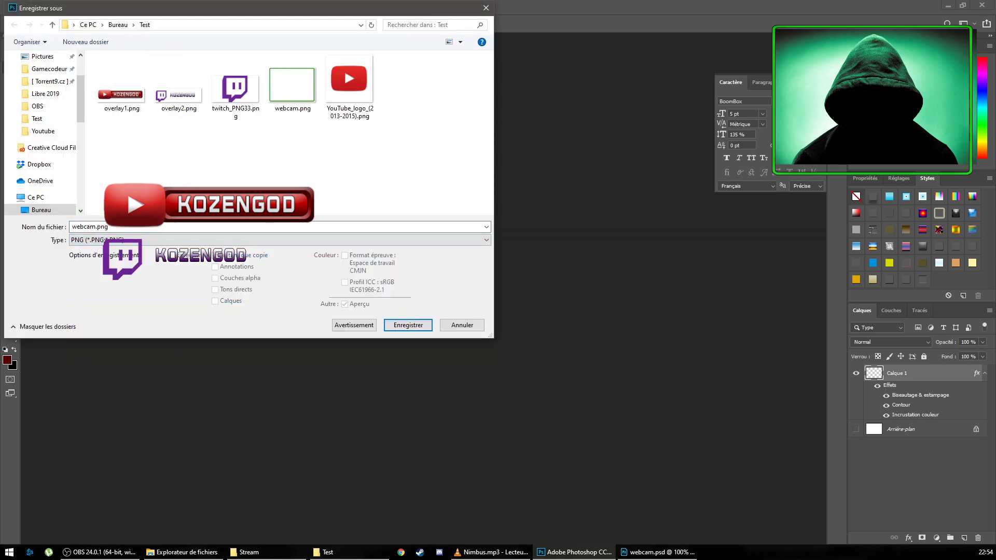
double_click(293, 83)
click(520, 278)
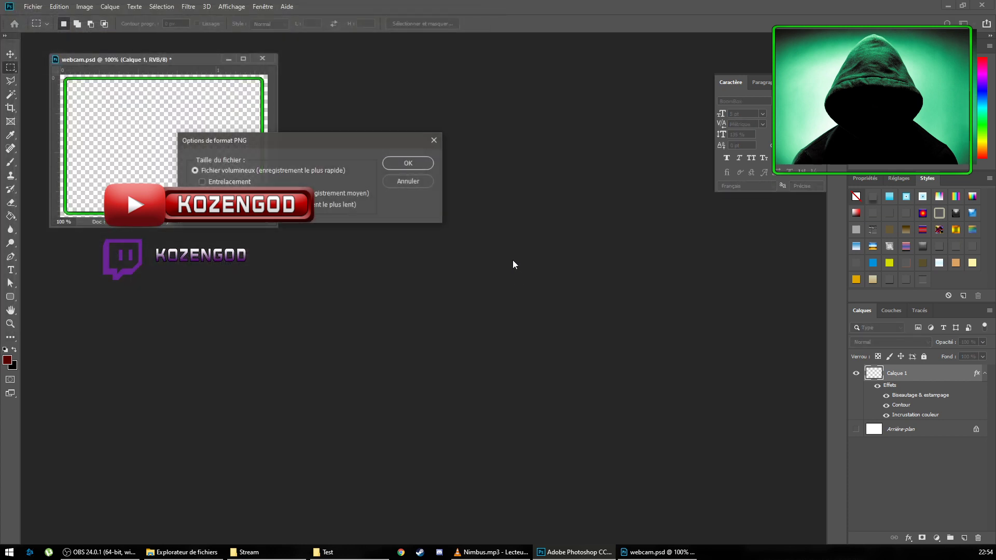
click(408, 163)
Switch to OBS and resize the hooded-figure image slightly so it fits inside the green frame
click(127, 553)
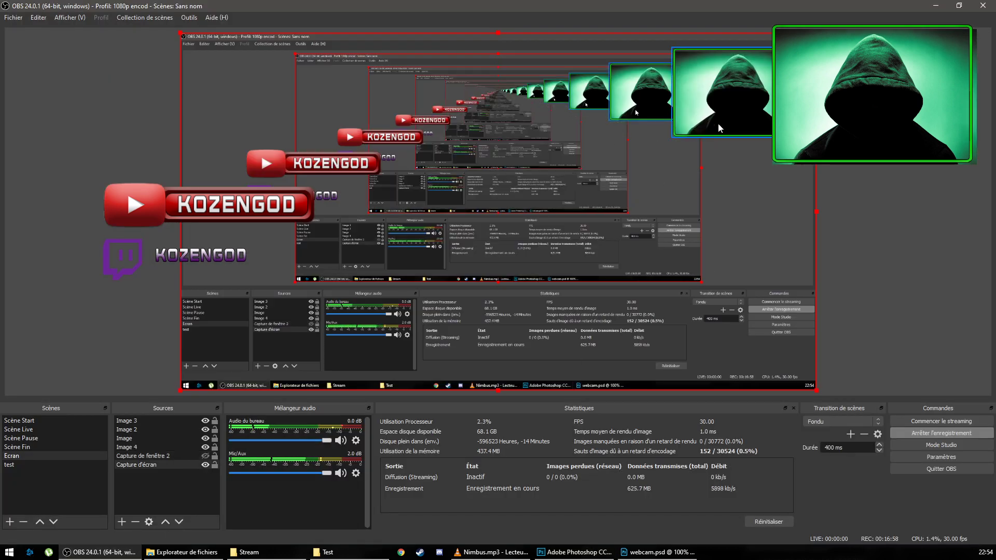
click(142, 450)
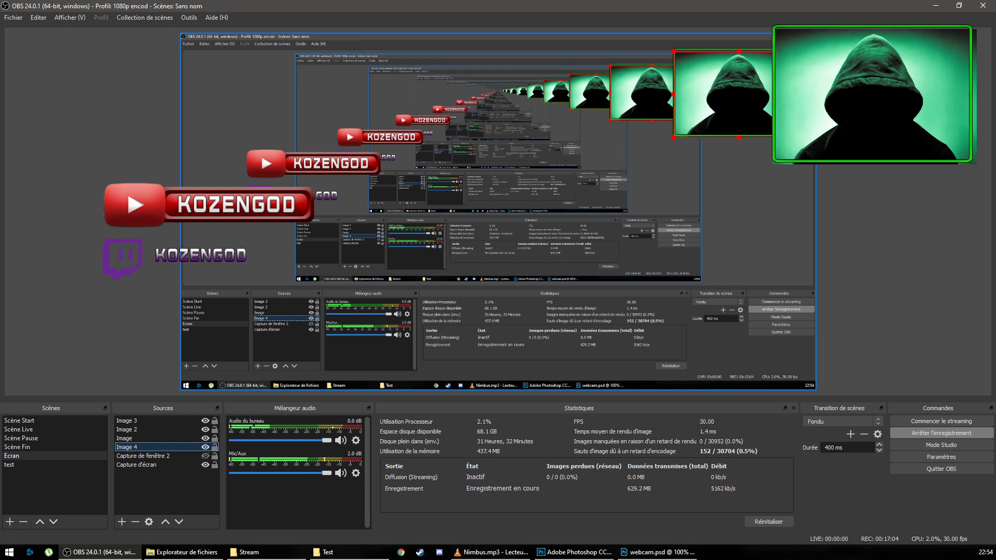
drag(804, 138, 801, 136)
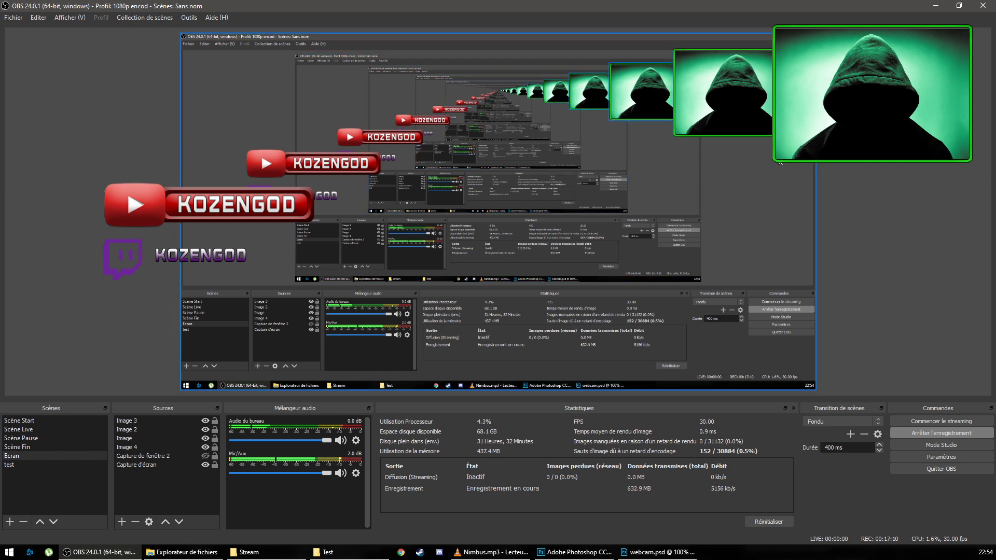
Move the YouTube and Twitch channel banners together to the scene's left edge, just above its lower quarter
click(316, 190)
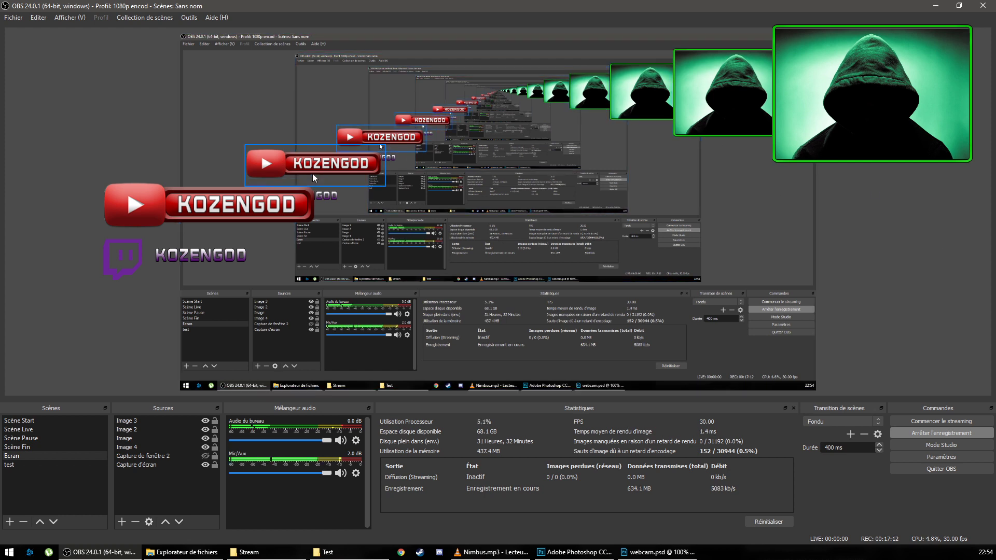
drag(304, 168, 253, 300)
click(455, 232)
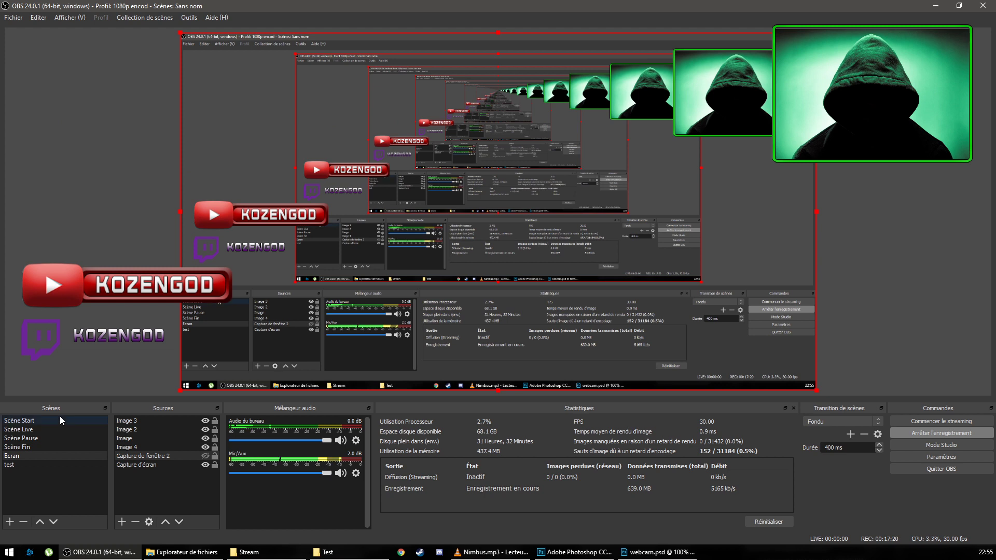
Add a new media source to the scene using 3D8.mp4 from the Graphisme folder inside Stream
right_click(139, 502)
mouse_move(168, 425)
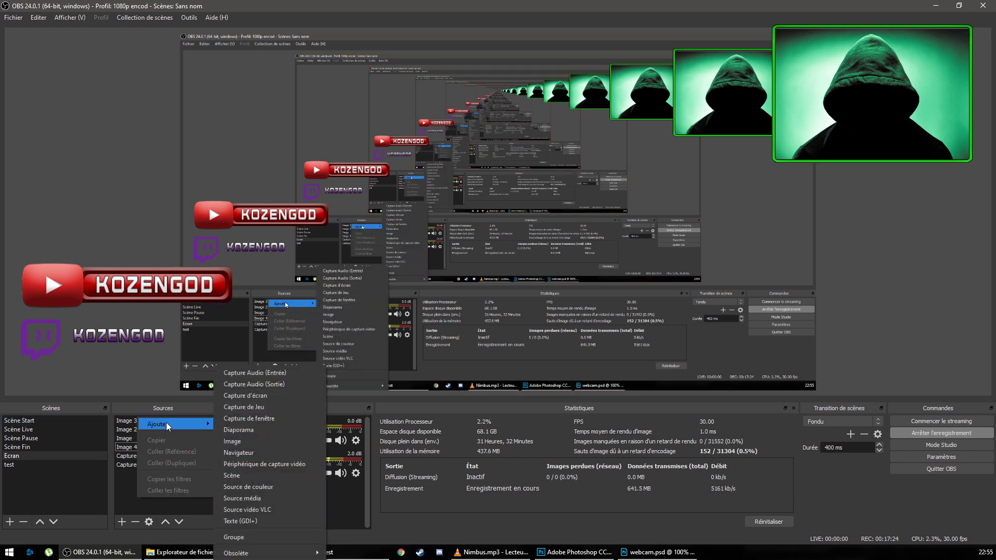
click(258, 502)
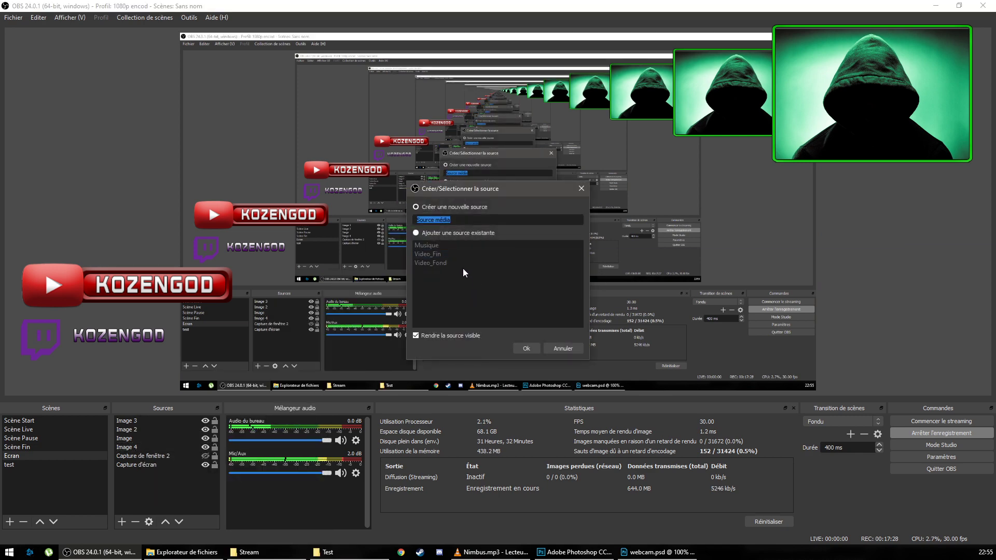
click(527, 348)
click(709, 338)
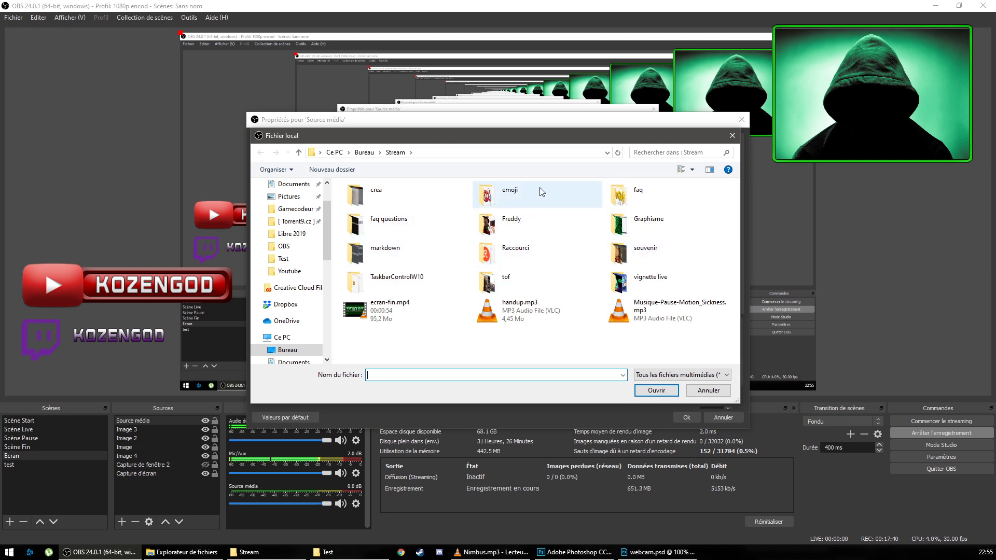
double_click(645, 220)
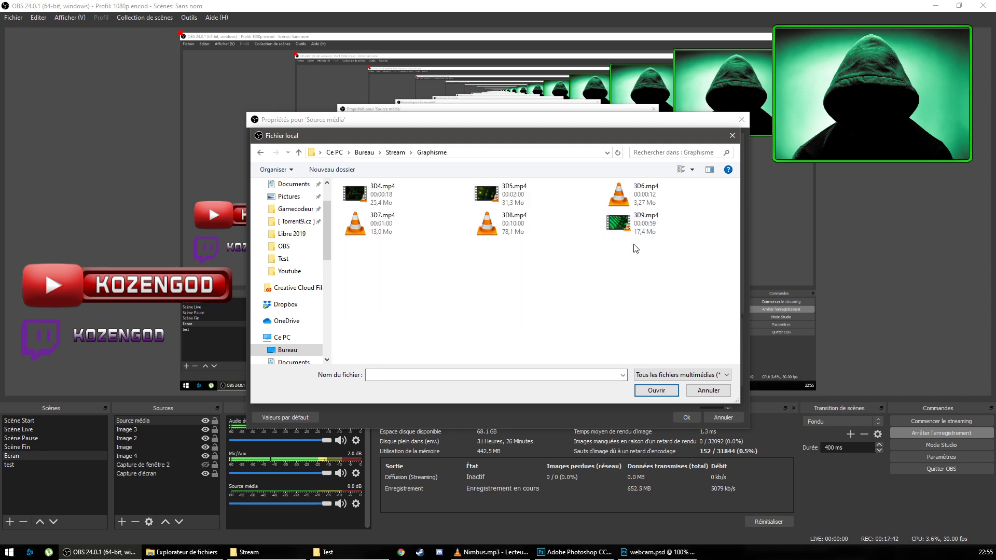
double_click(527, 222)
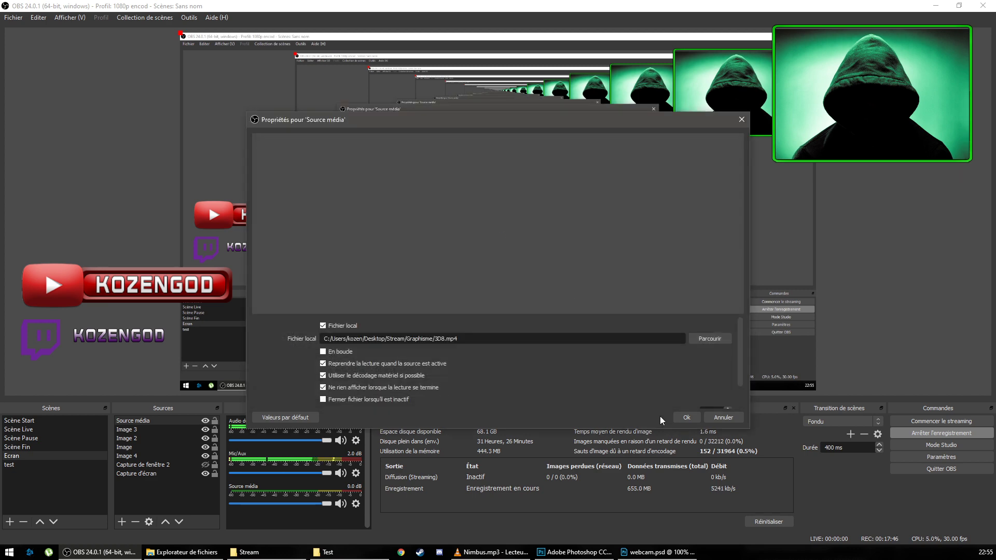
click(687, 417)
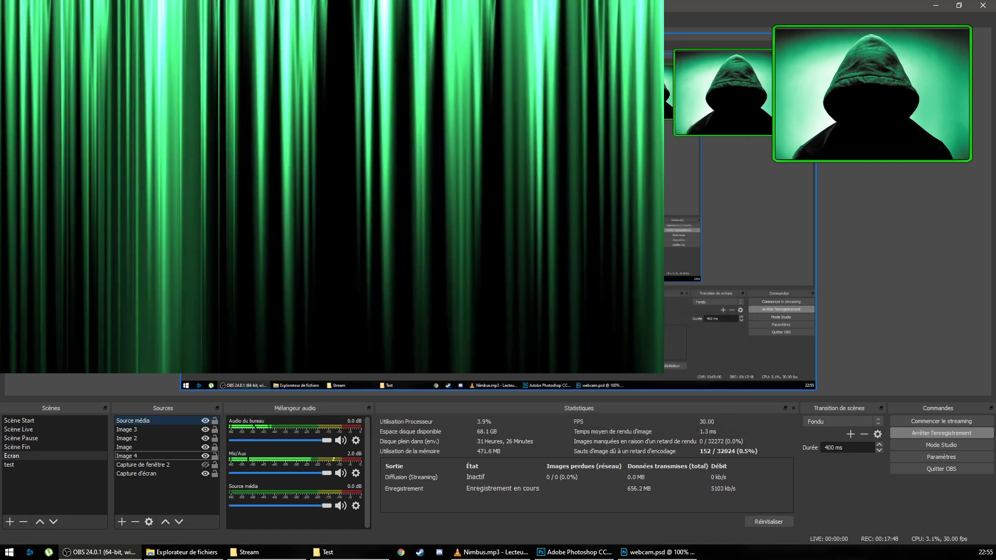